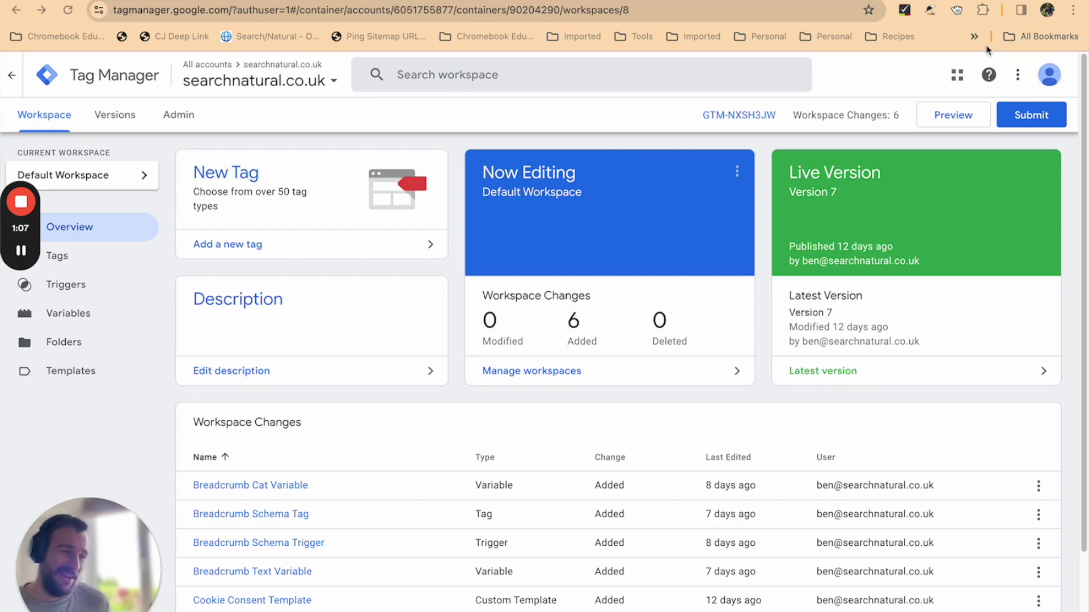
left_click(362, 1)
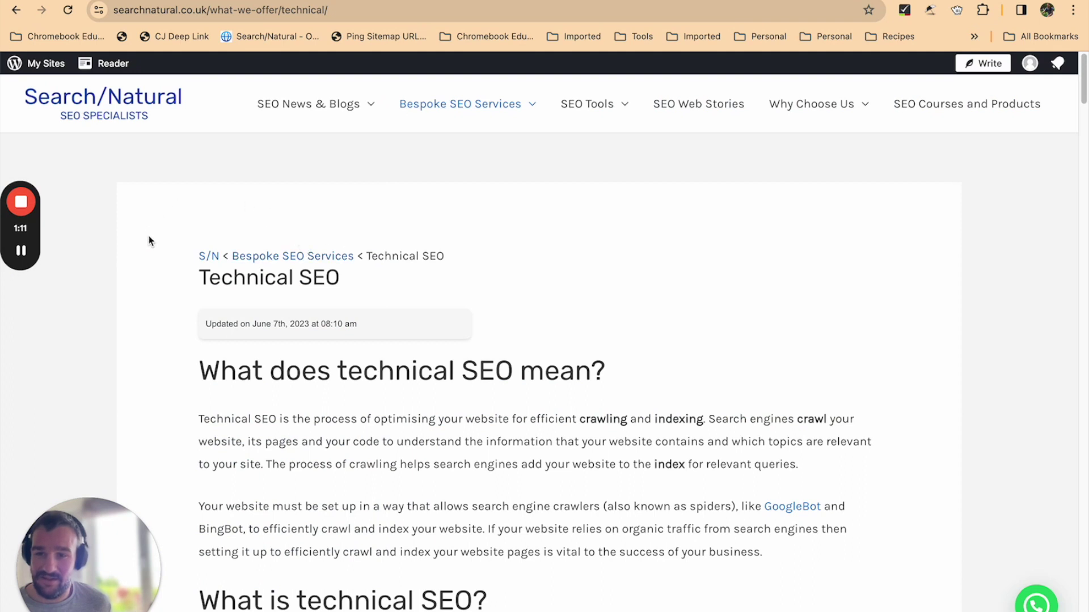
right_click(316, 256)
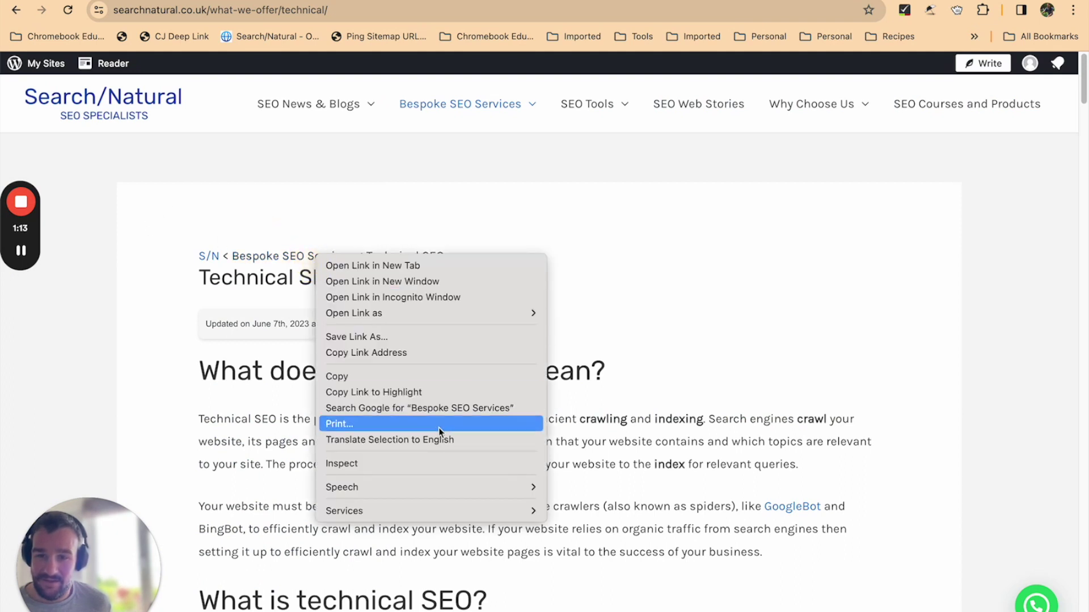
left_click(256, 213)
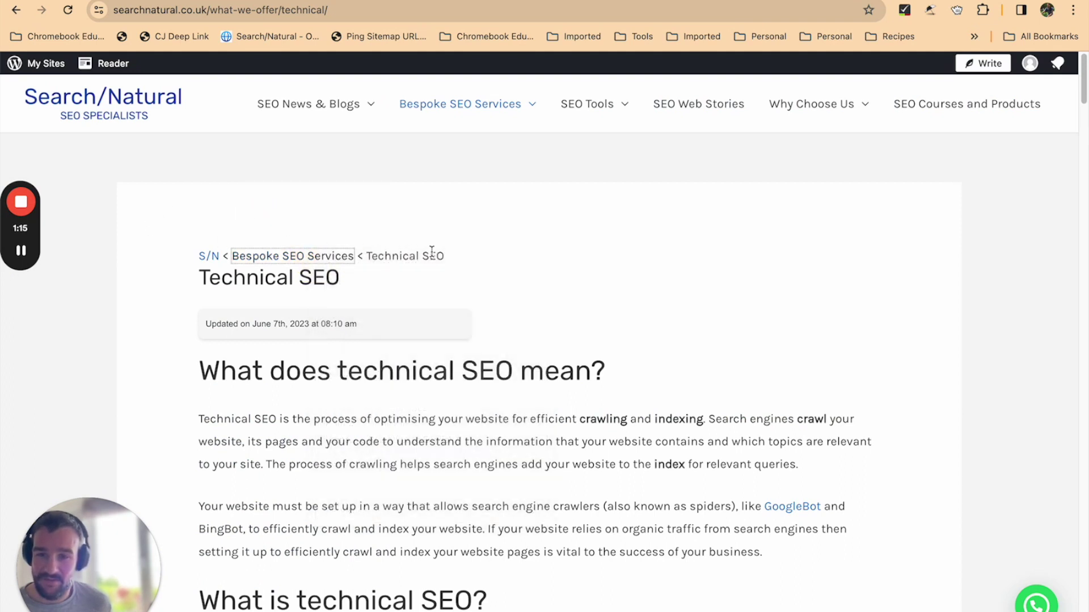
left_click(382, 251)
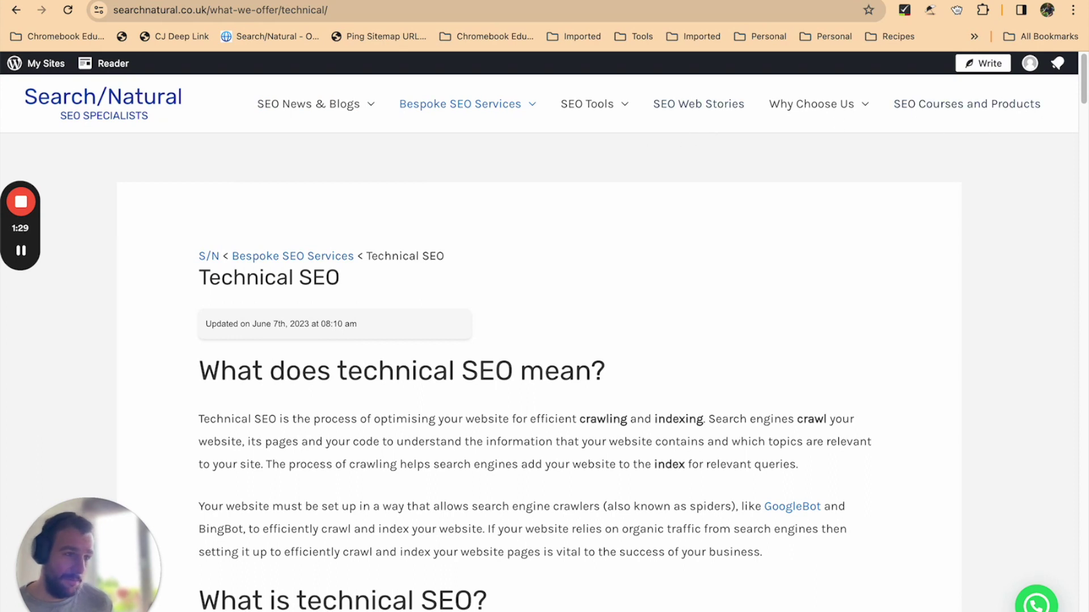
scroll(292, 212, "down", 2)
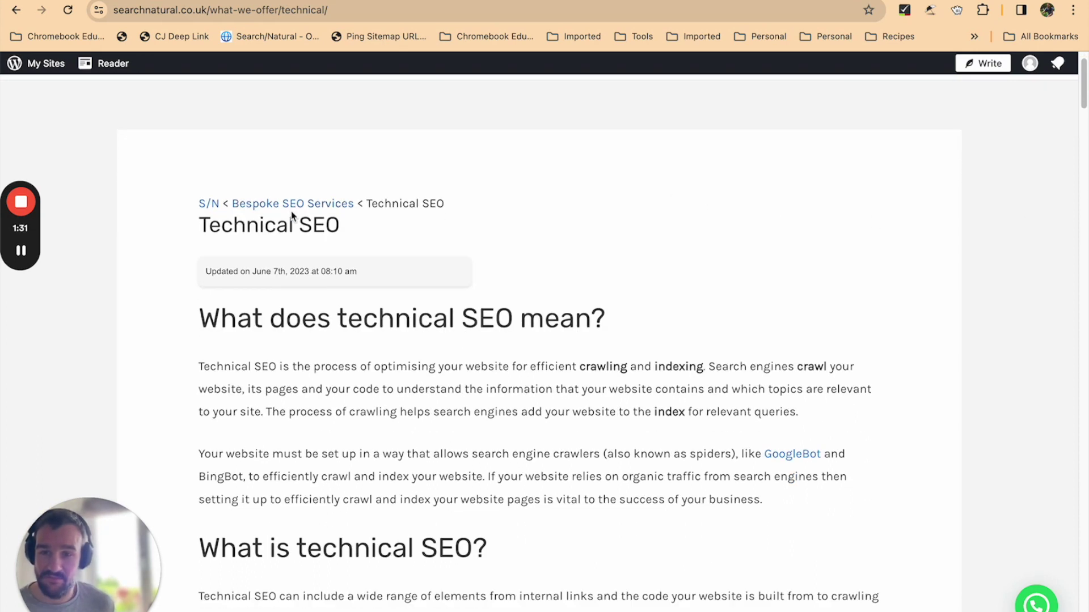
right_click(292, 204)
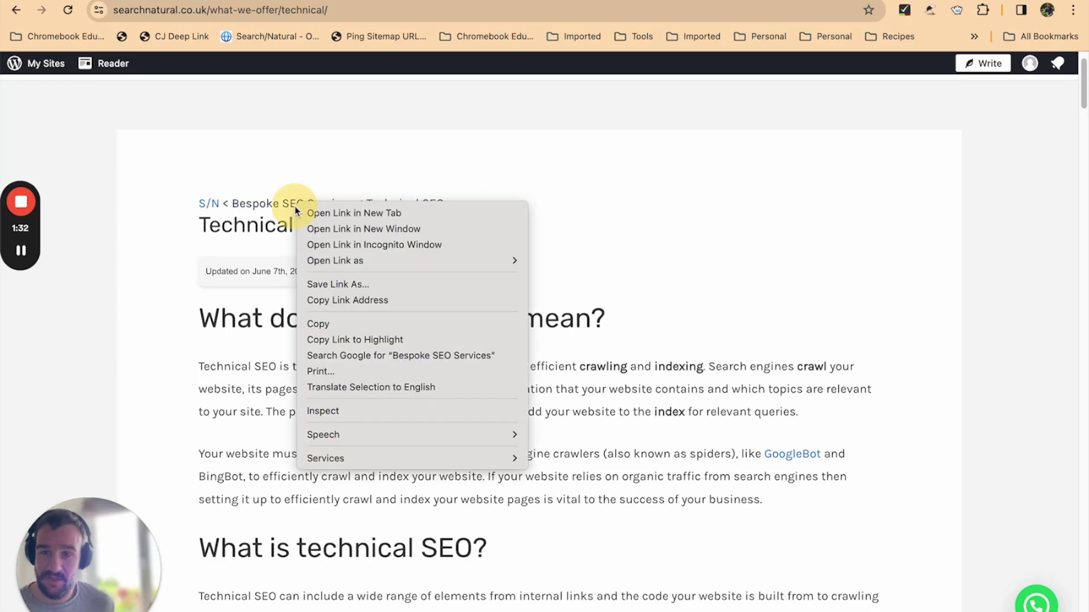
Inspect the Bespoke SEO Services breadcrumb link in DevTools and copy its anchor's CSS selector
left_click(371, 417)
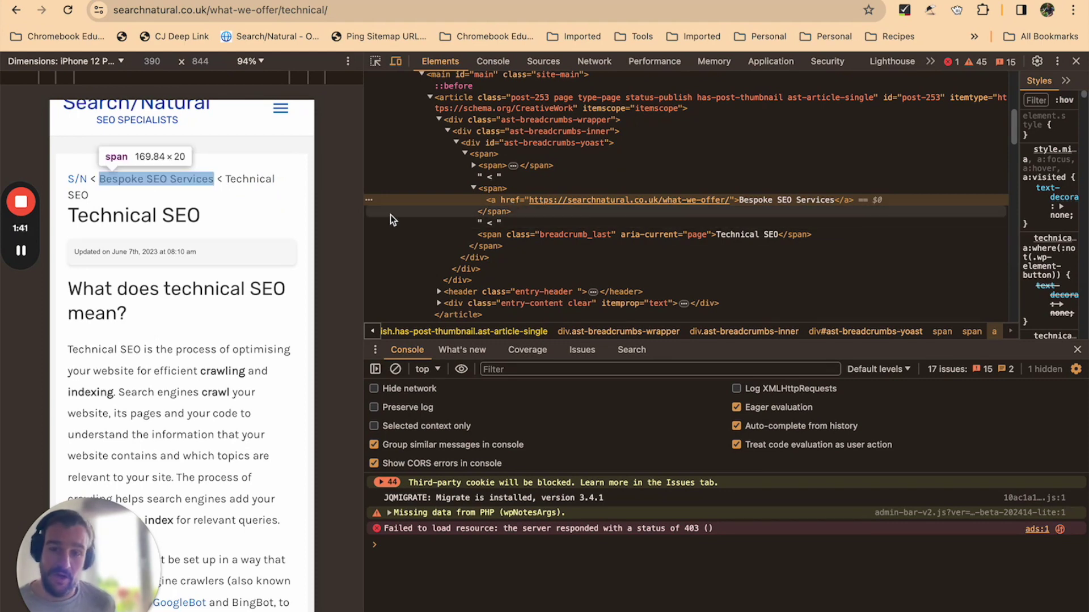
right_click(373, 201)
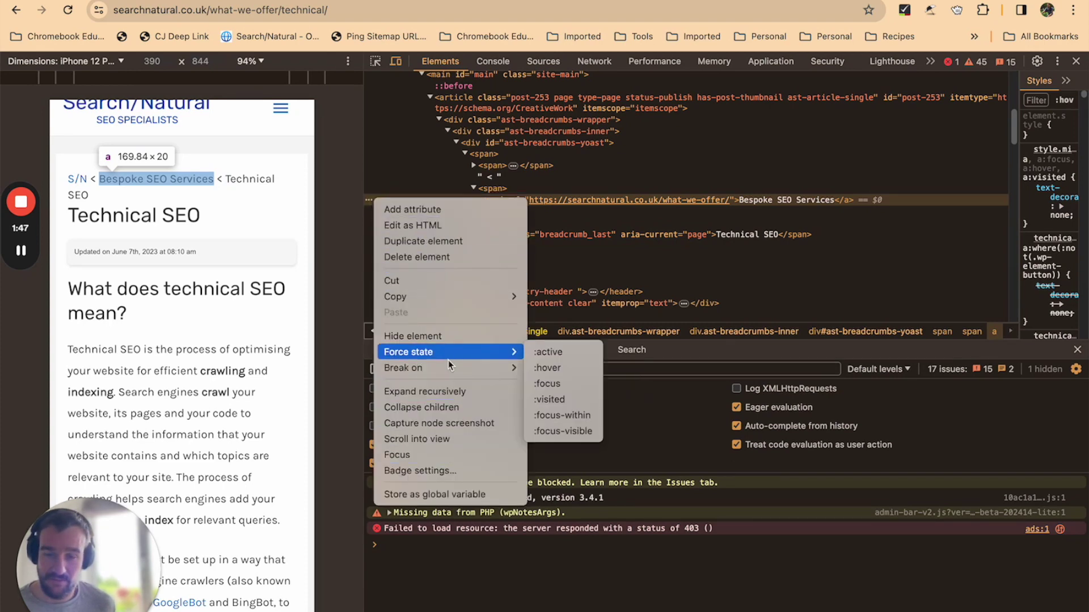
mouse_move(461, 292)
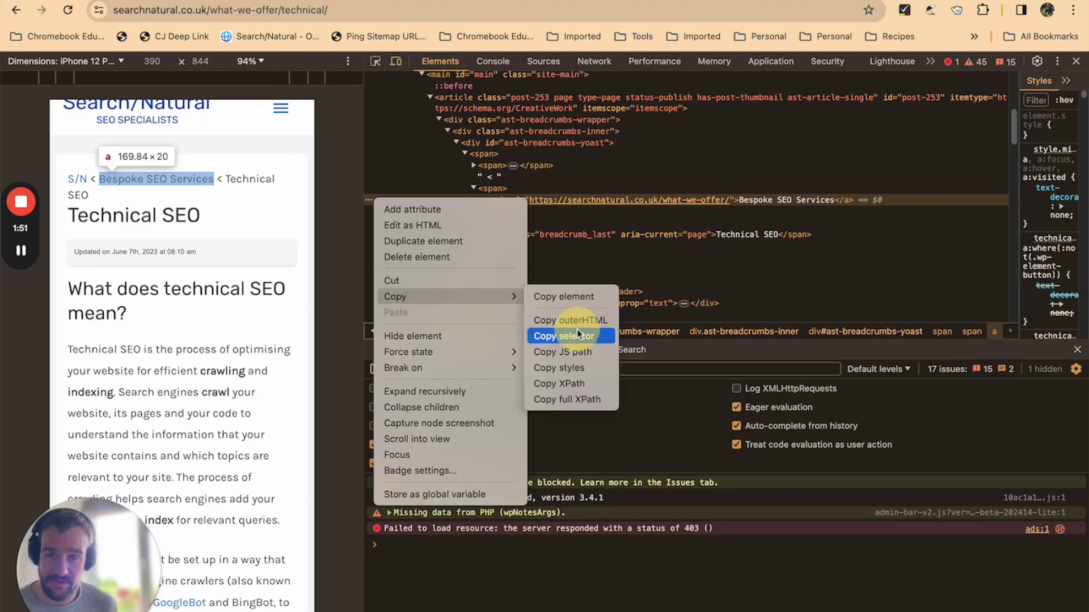
left_click(577, 329)
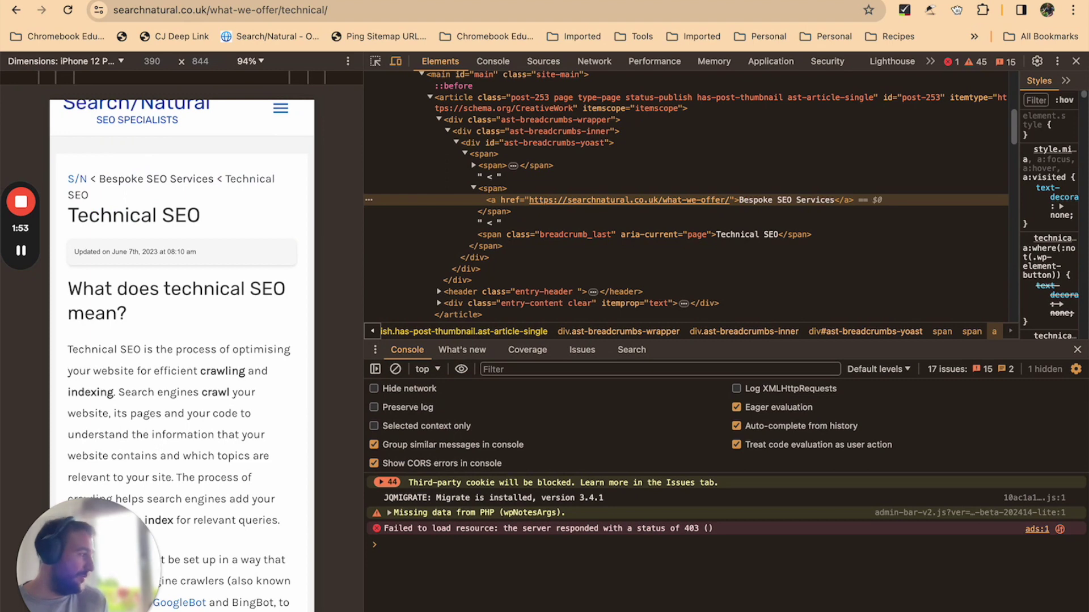
Paste the selector #ast-breadcrumbs-yoast > span > span:nth-child(2) > a into a Sublime Text scratch file
key("super+Tab")
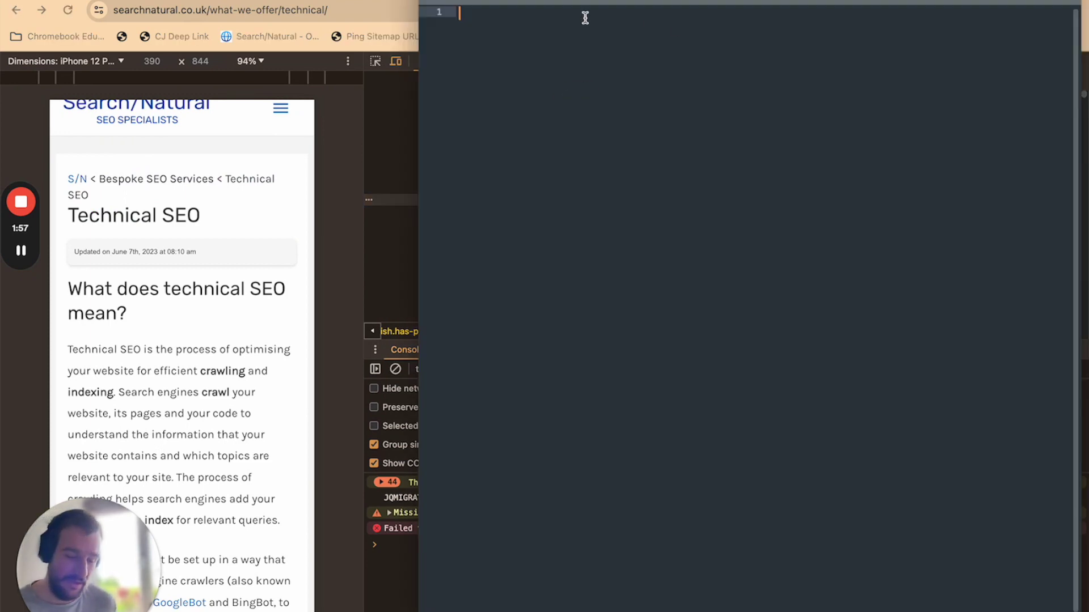
type("#ast-breadcrumbs-yoast > span > span:nth-child(2) > a")
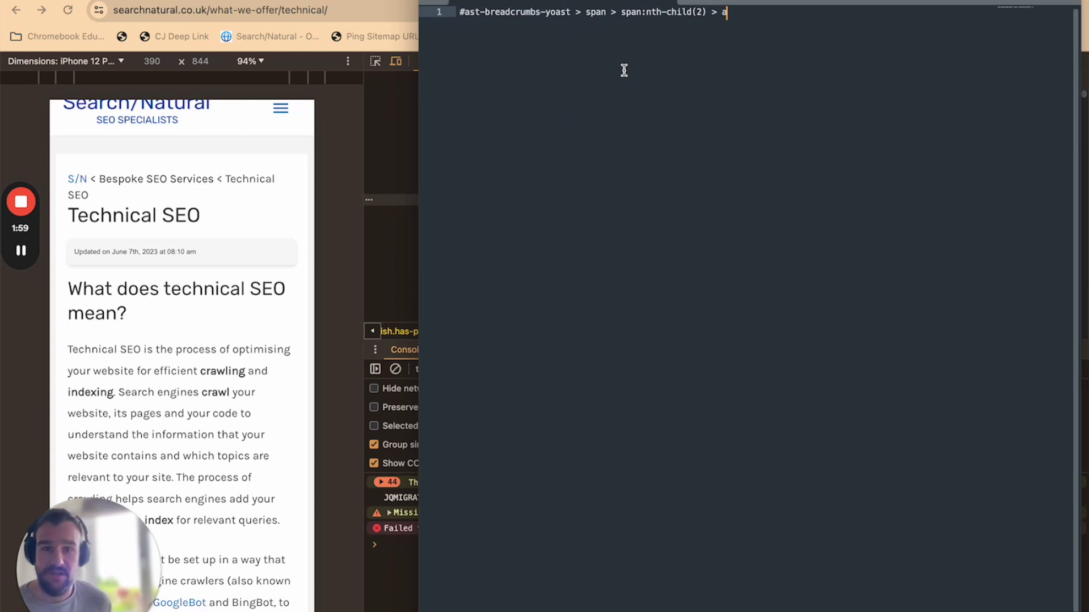
key("Return")
left_click(365, 151)
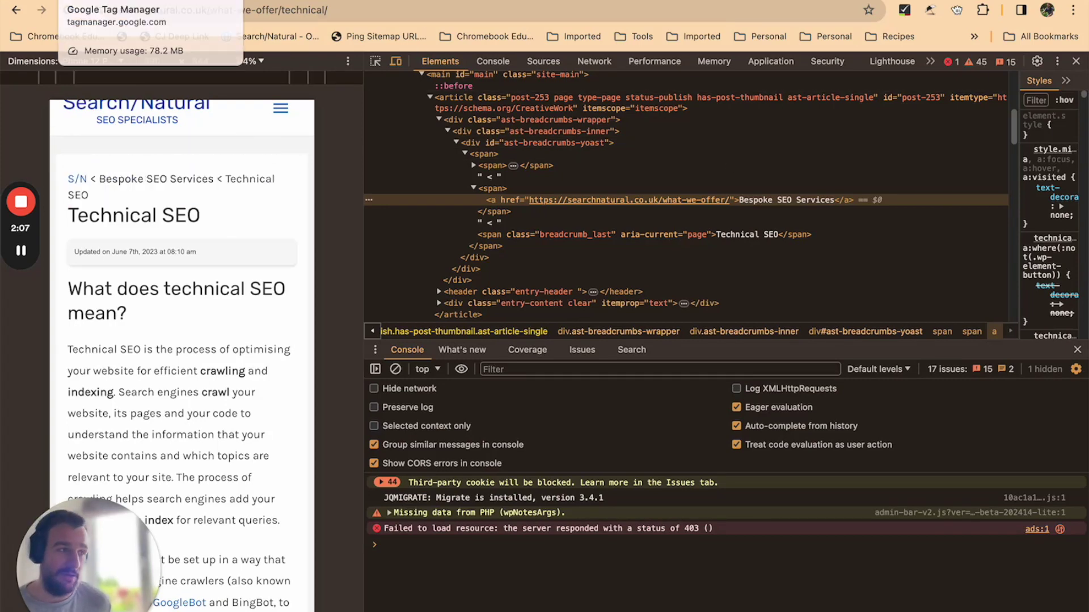
Go to the Tag Manager workspace's Variables list and open the Breadcrumb Cat Variable
key("ctrl+Tab")
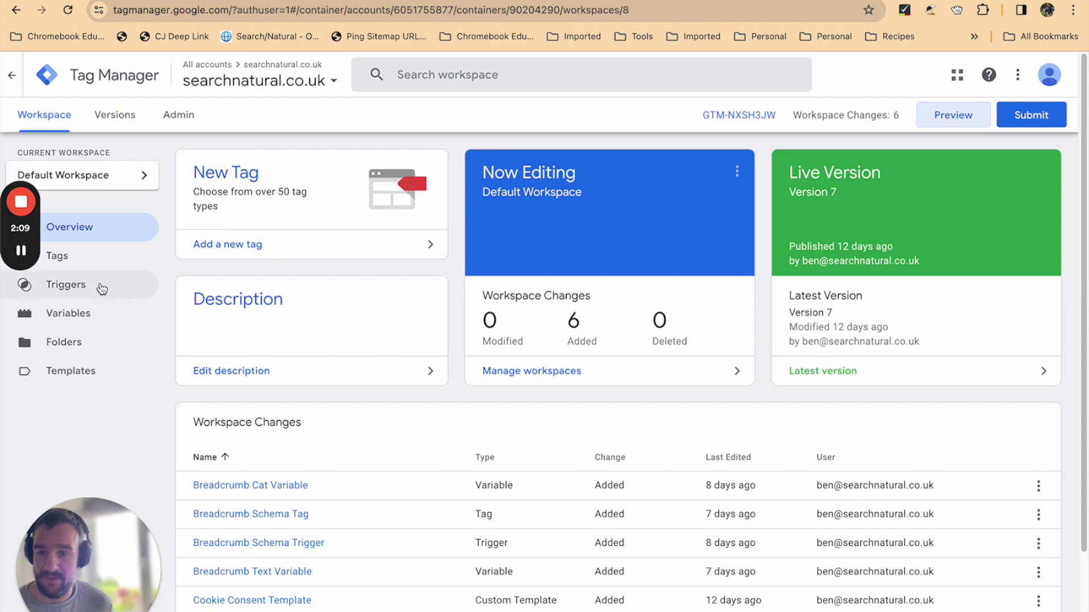
left_click(94, 315)
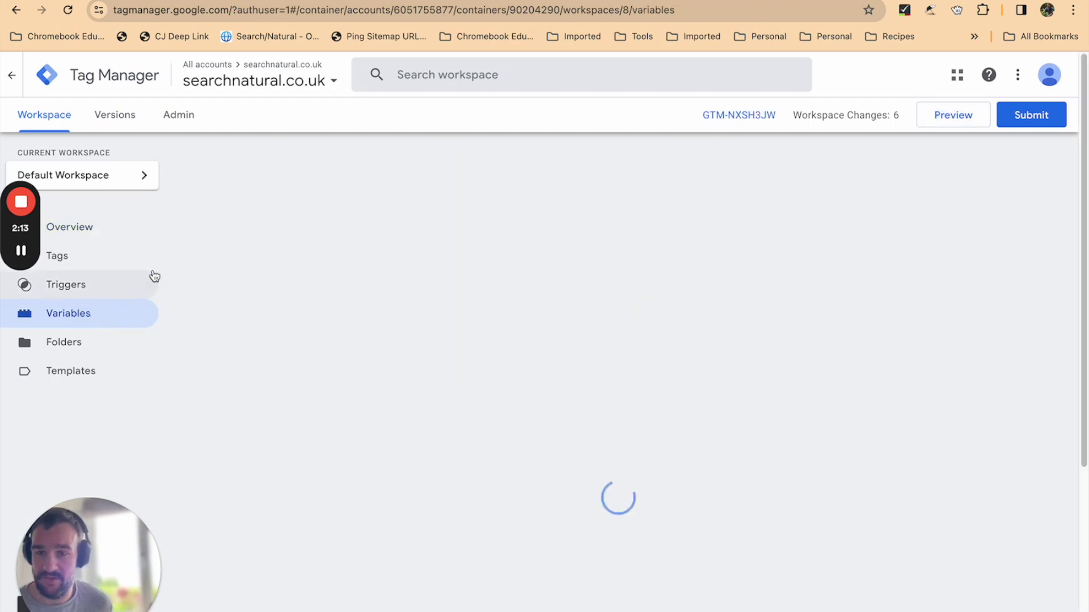
scroll(245, 181, "down", 5)
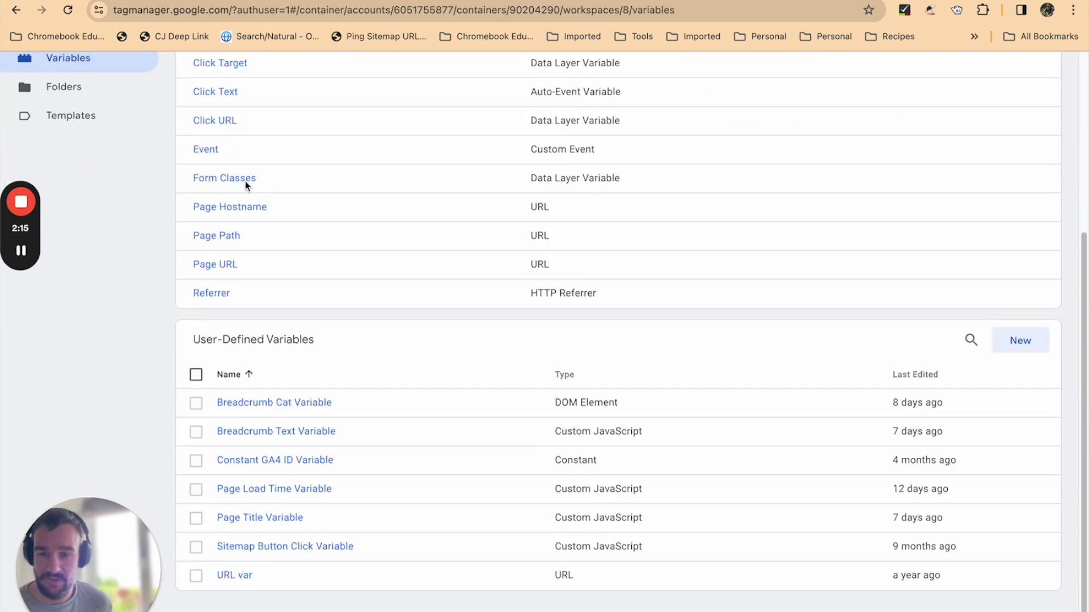
scroll(245, 181, "up", 5)
scroll(631, 191, "down", 5)
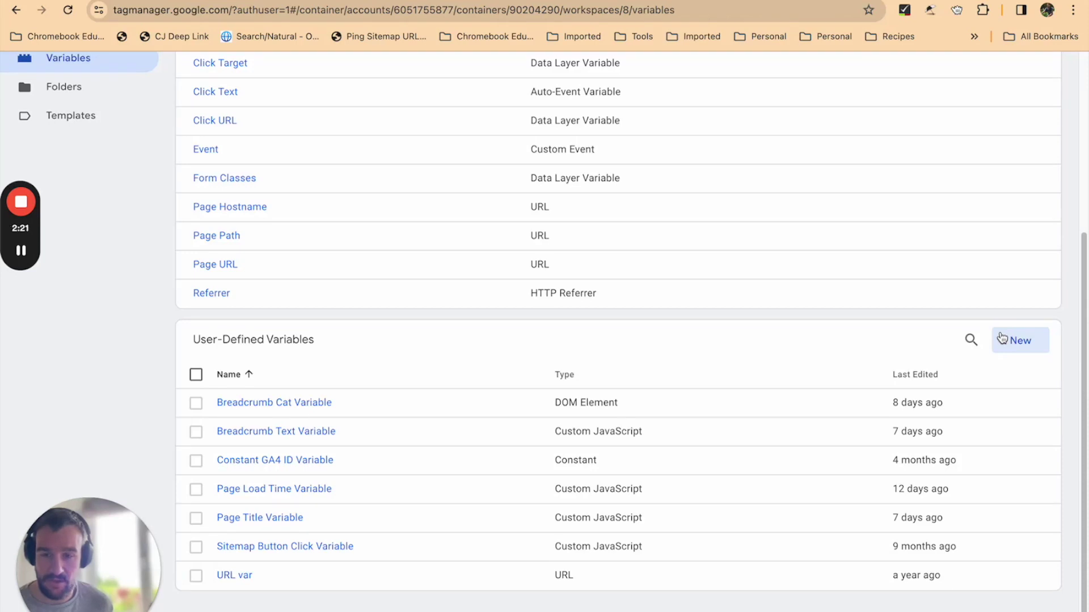
left_click(334, 406)
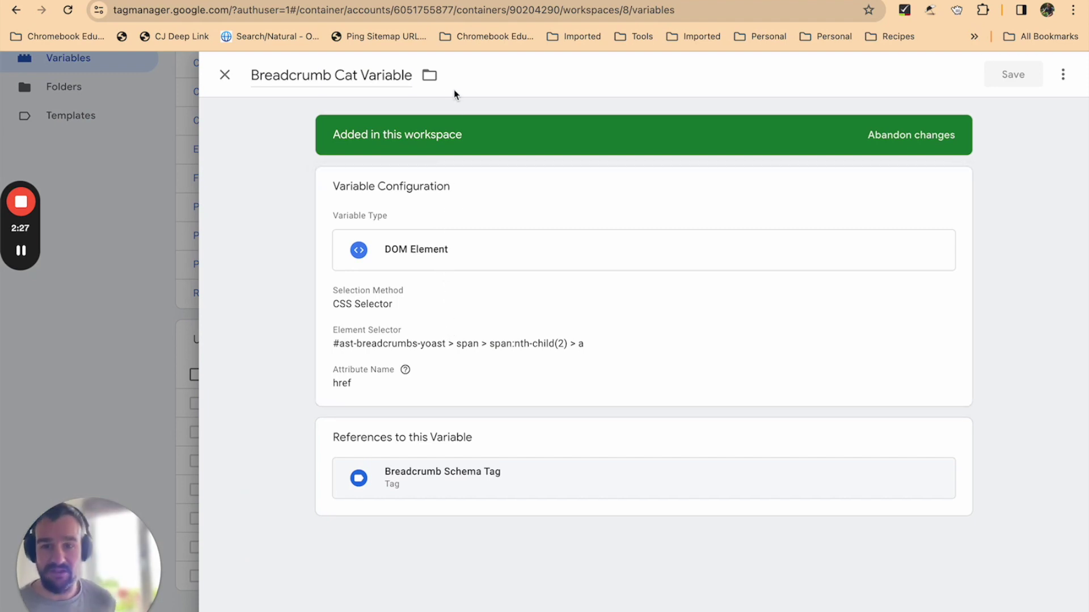
Edit the variable's configuration, keeping DOM Element type and the CSS Selector selection method
left_click(990, 182)
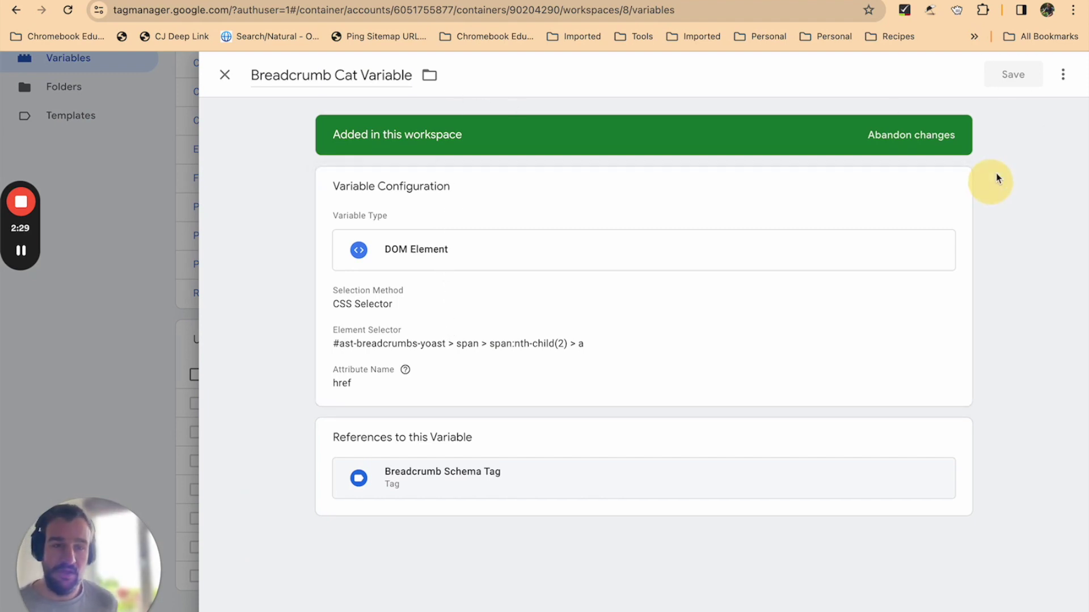
left_click(1064, 73)
left_click(855, 93)
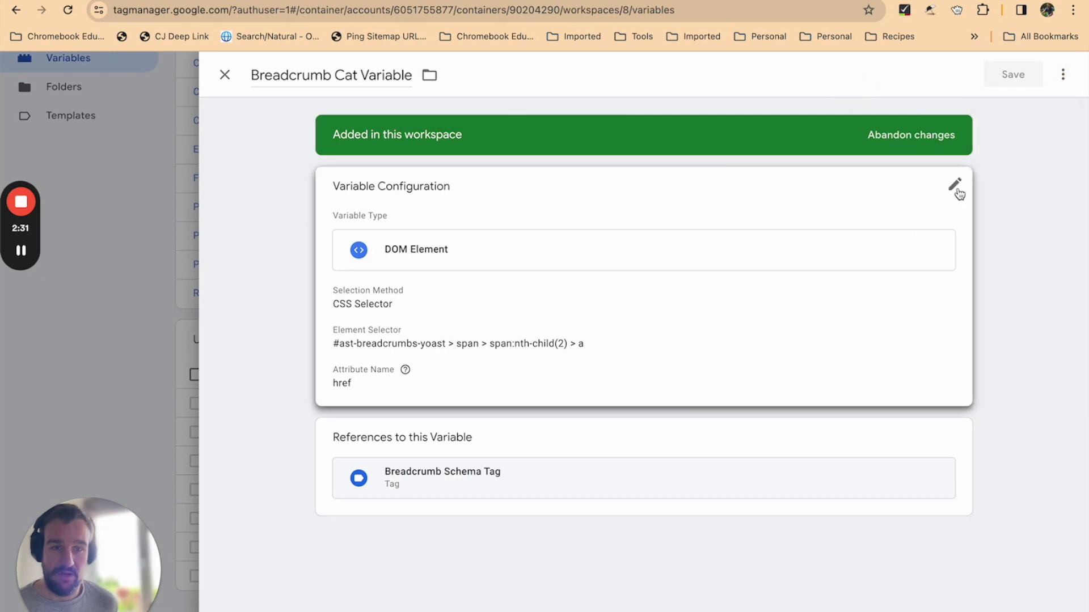
left_click(956, 186)
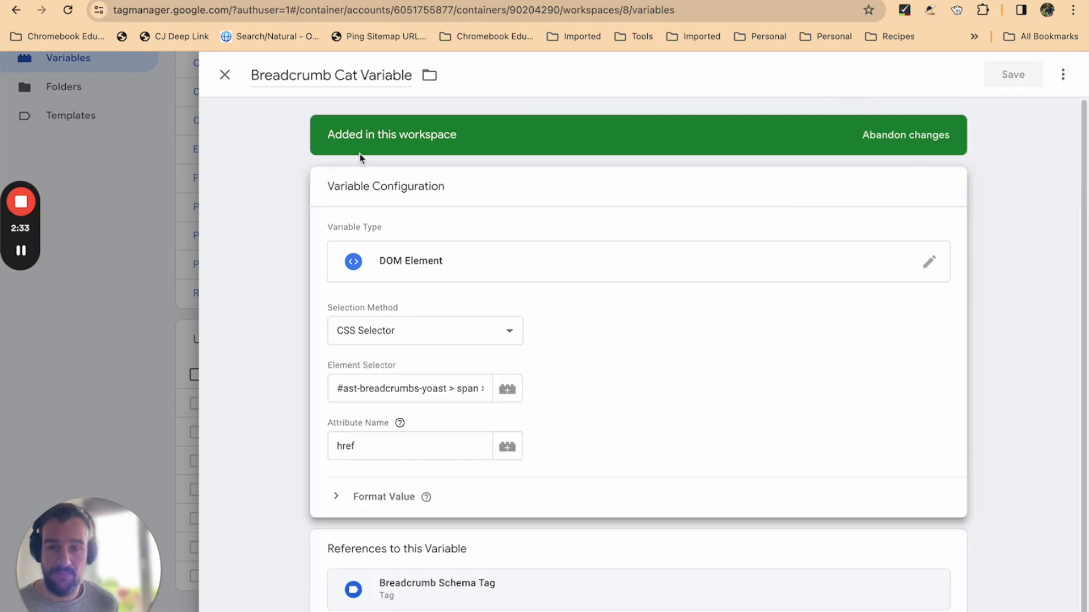
left_click(914, 265)
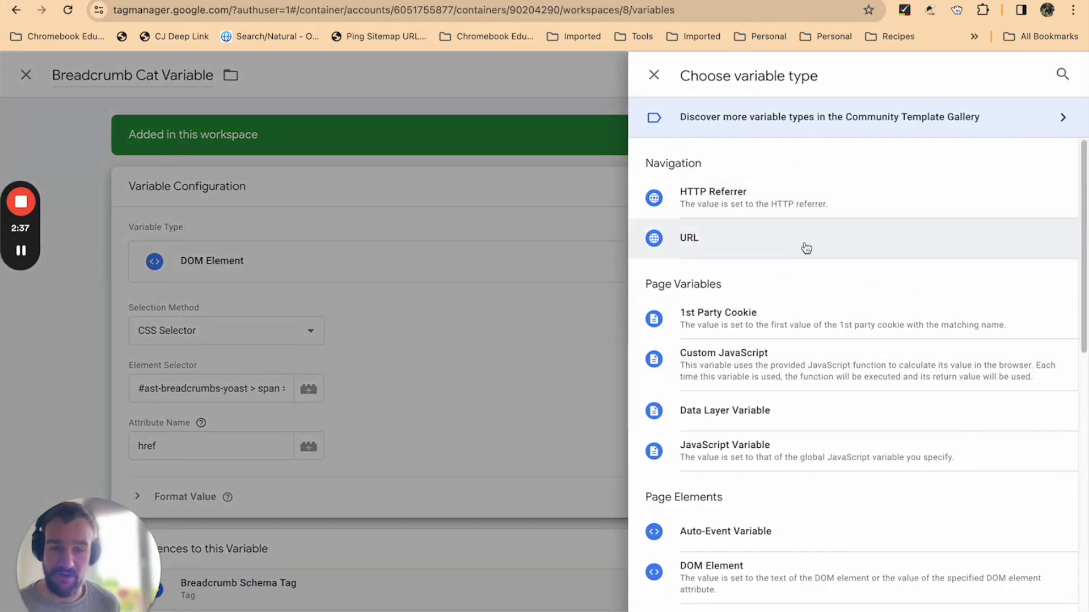
scroll(817, 206, "down", 4)
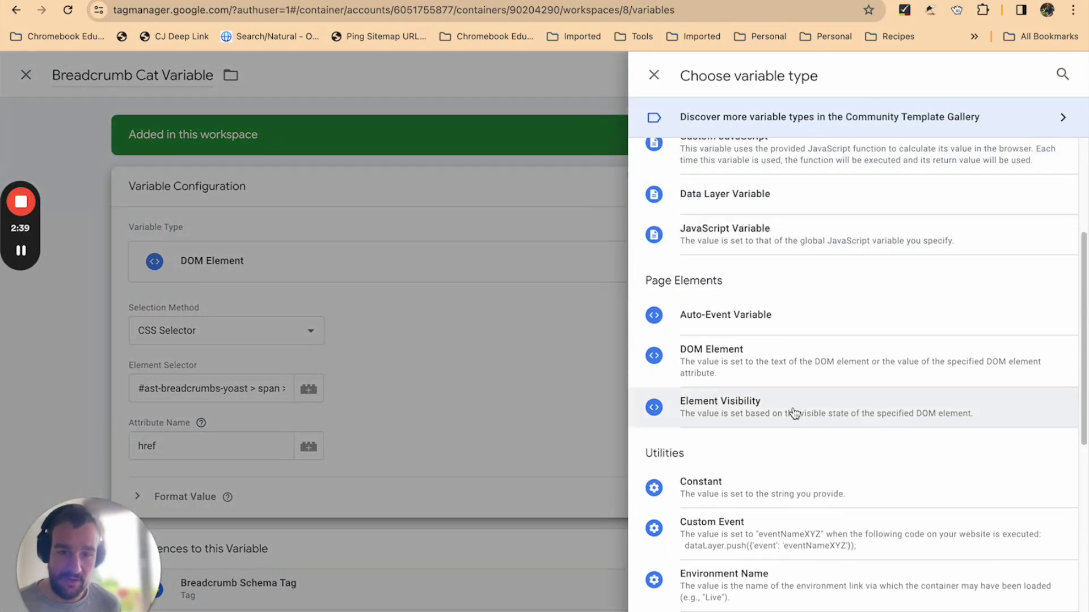
left_click(784, 364)
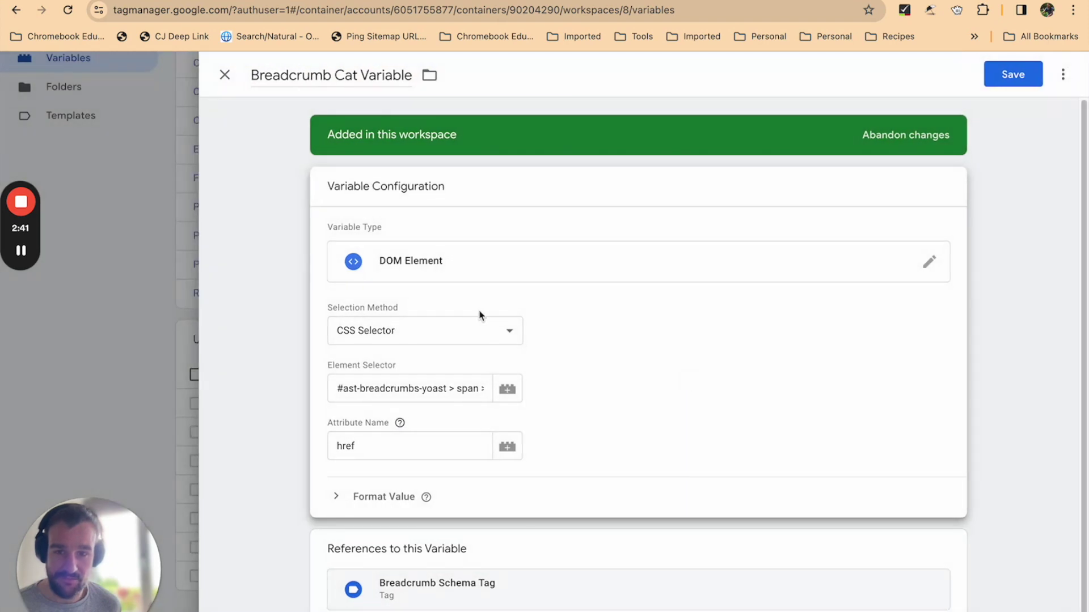
left_click(476, 341)
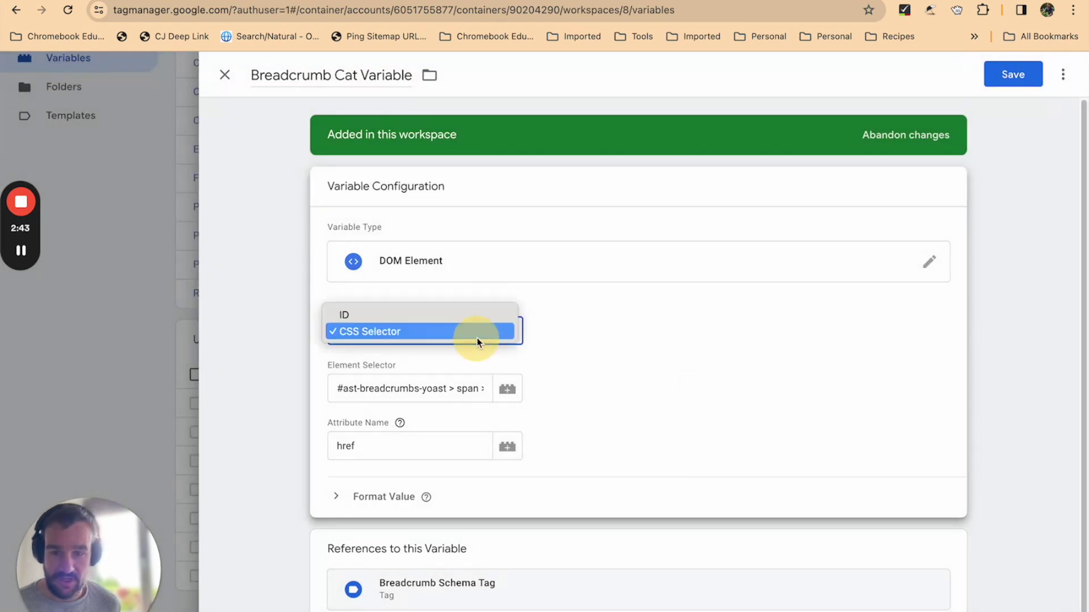
left_click(440, 331)
Set Element Selector to #ast-breadcrumbs-yoast > span > span:nth-child(2) > a with attribute href, and save
left_click_drag(666, 359, 459, 393)
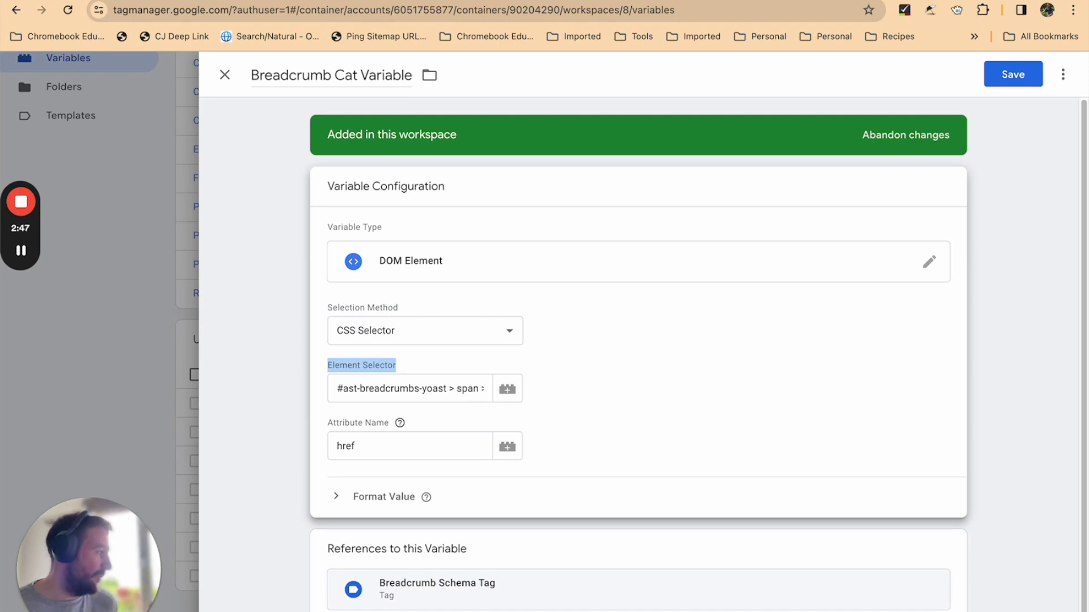
key("alt+Tab")
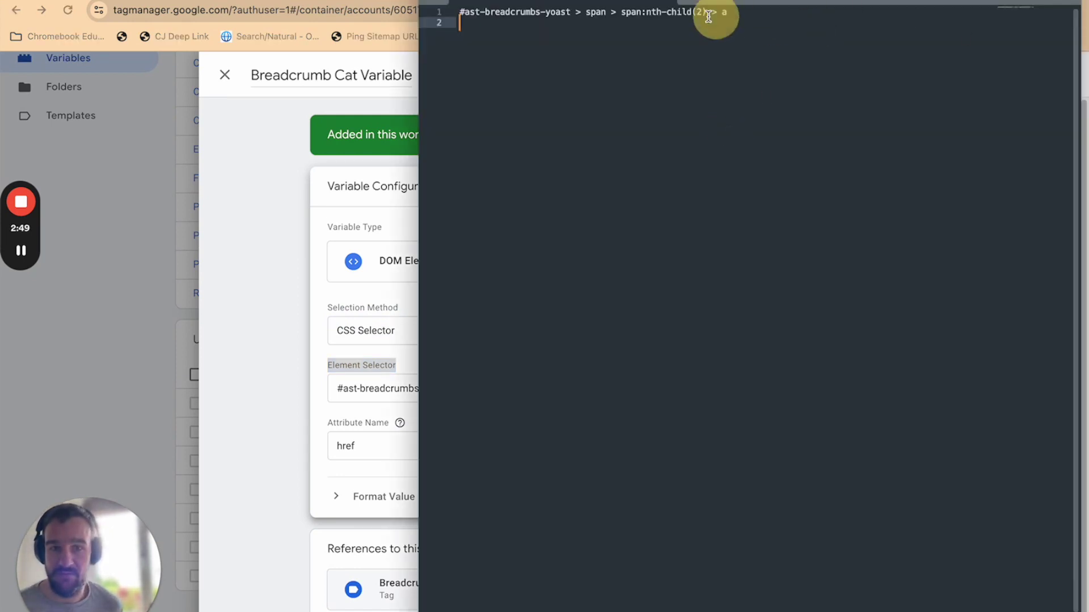
left_click(557, 10)
key("super+a")
key("super+c")
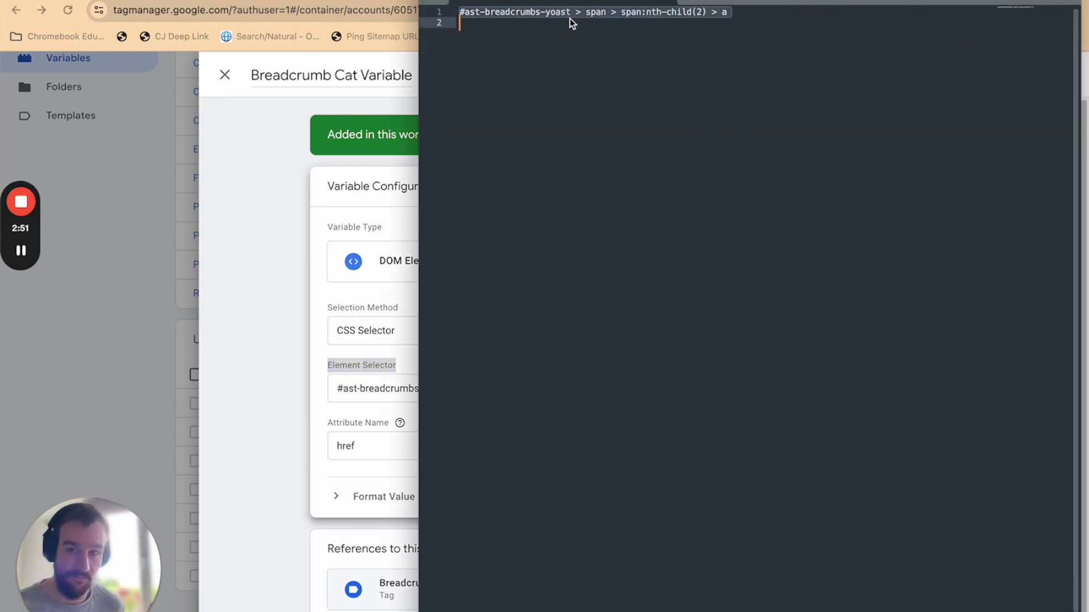
key("super+Tab")
left_click(425, 383)
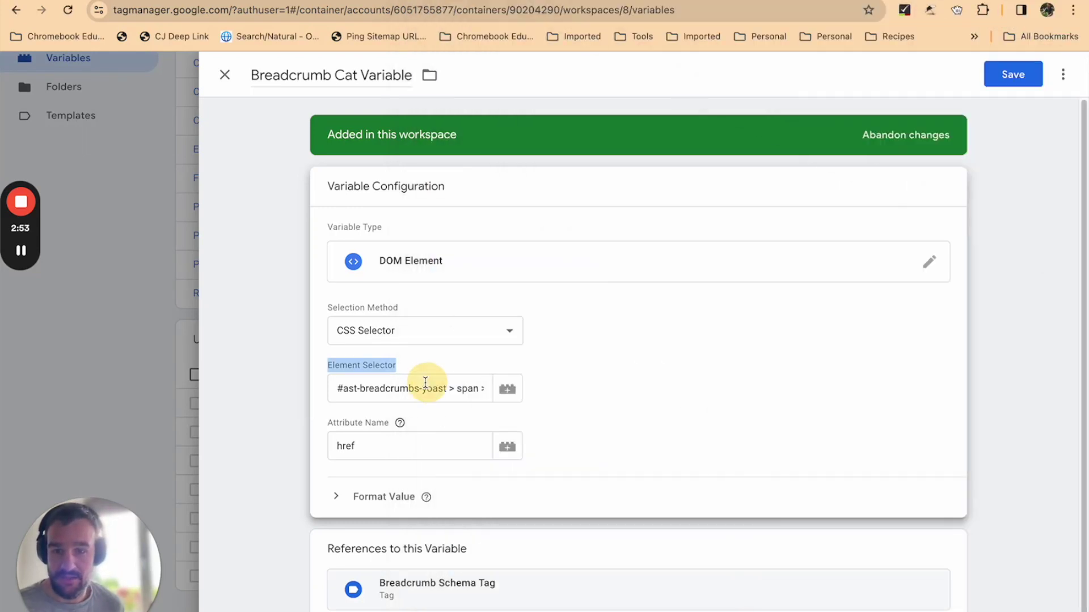
key("super+a")
key("super+v")
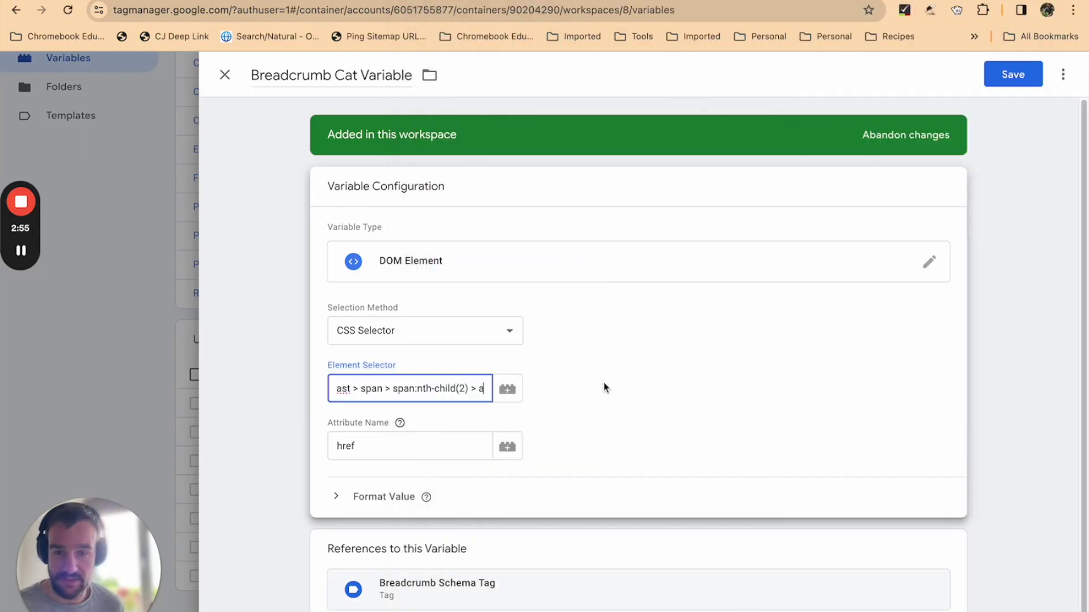
left_click(415, 448)
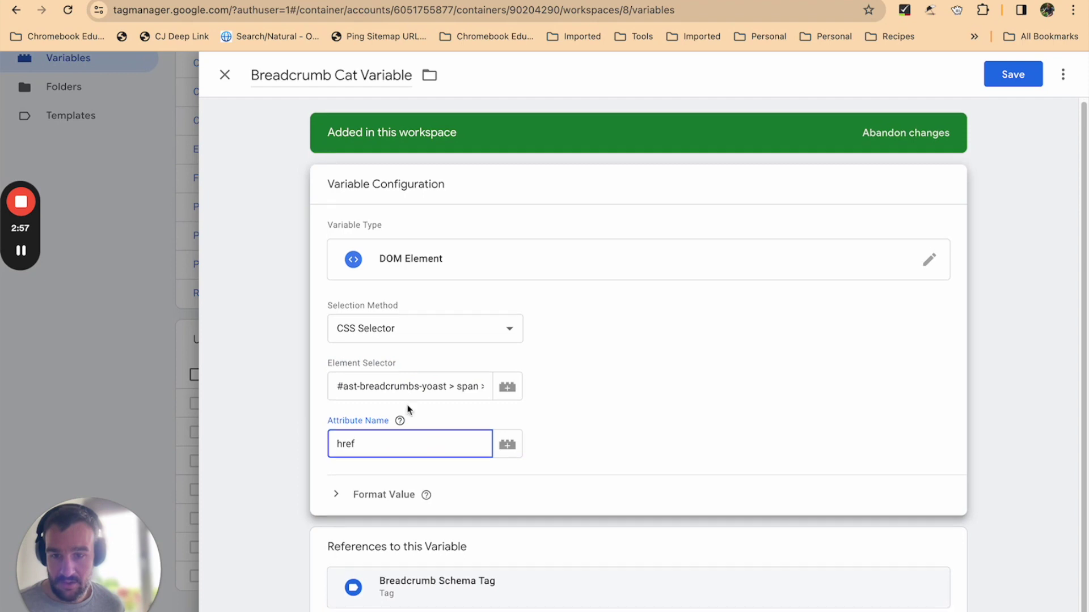
left_click(400, 421)
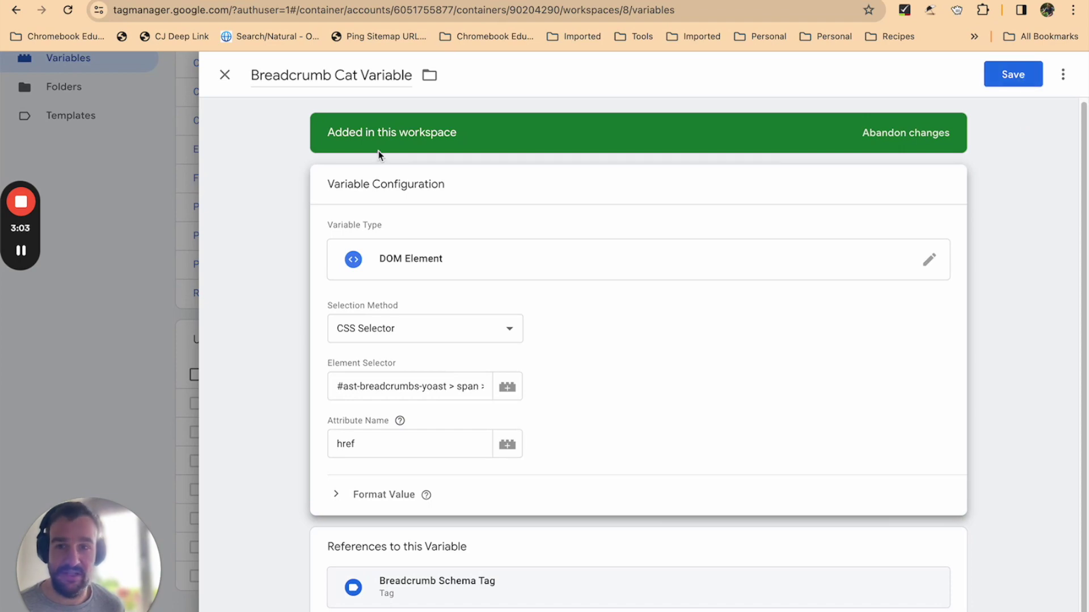
left_click(985, 80)
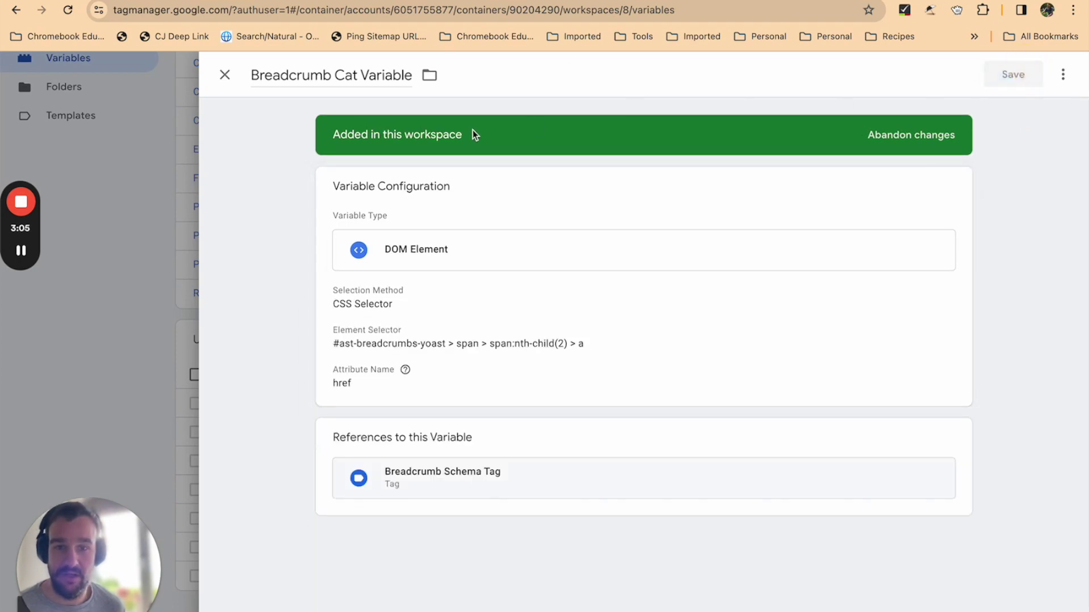
Close the Breadcrumb Cat Variable and go to the workspace's Tags list
left_click(182, 65)
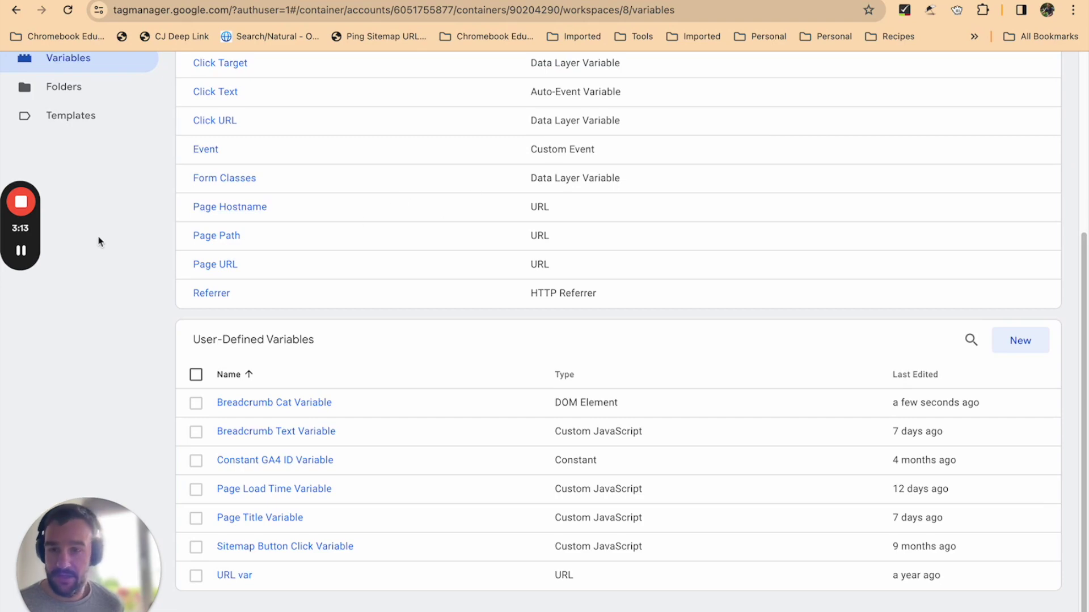
scroll(97, 244, "up", 5)
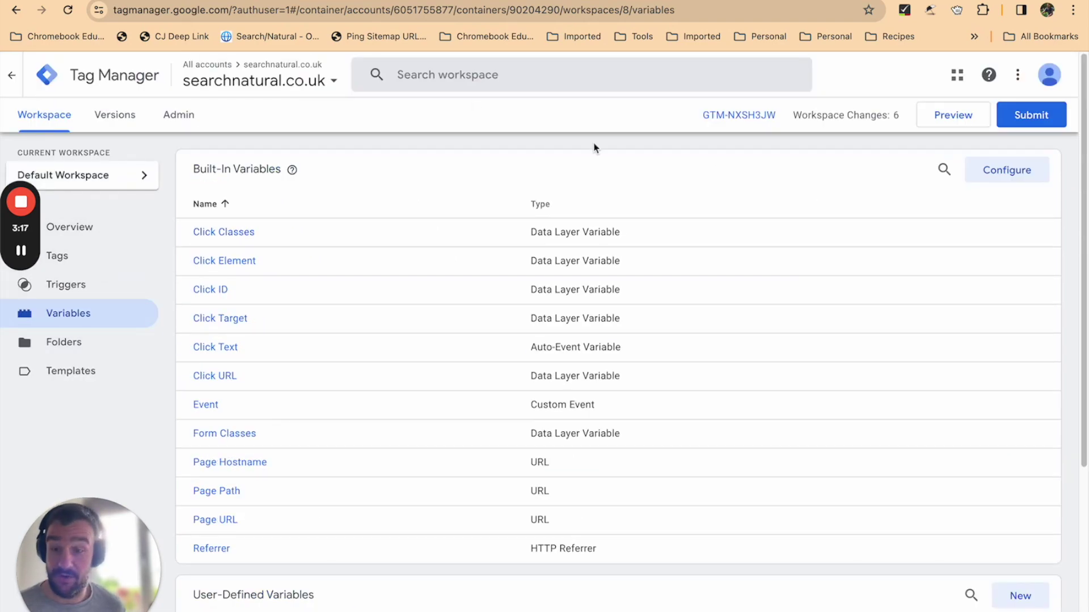
left_click(94, 264)
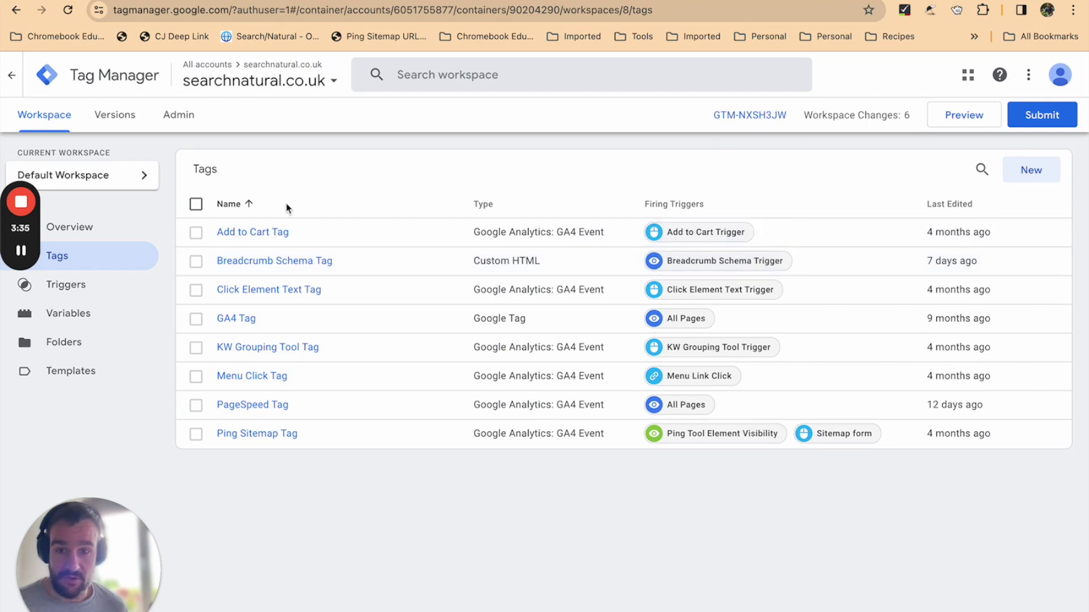
left_click(1024, 176)
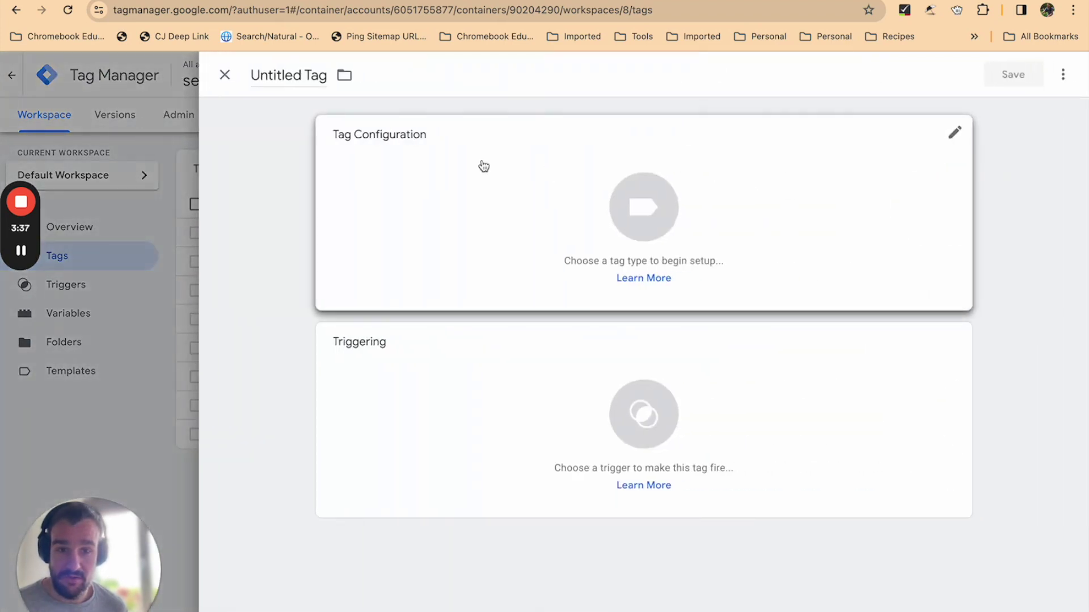
left_click(953, 132)
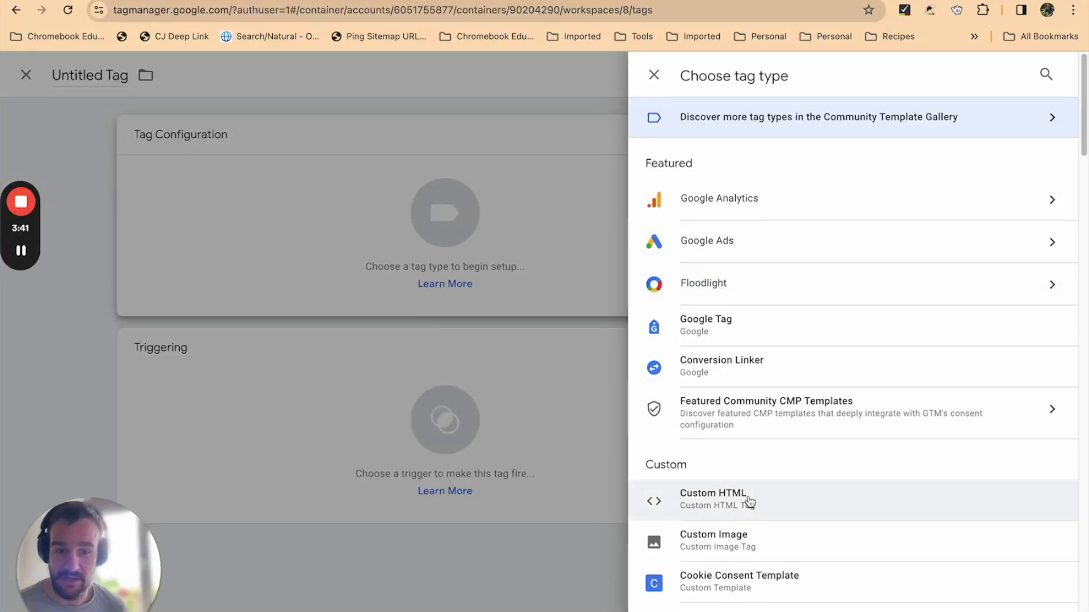
left_click(26, 78)
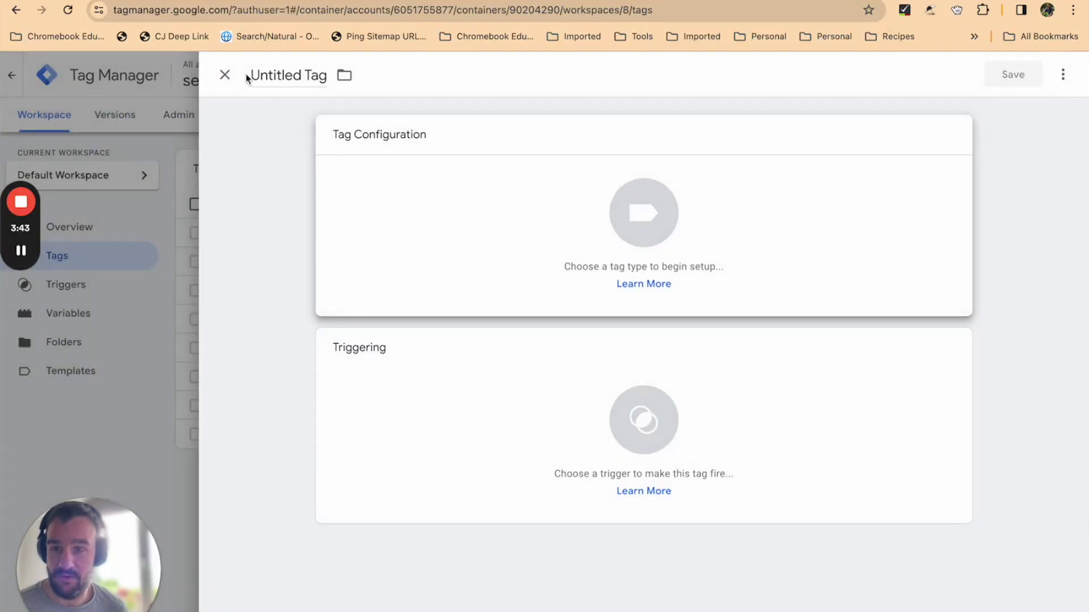
left_click(224, 74)
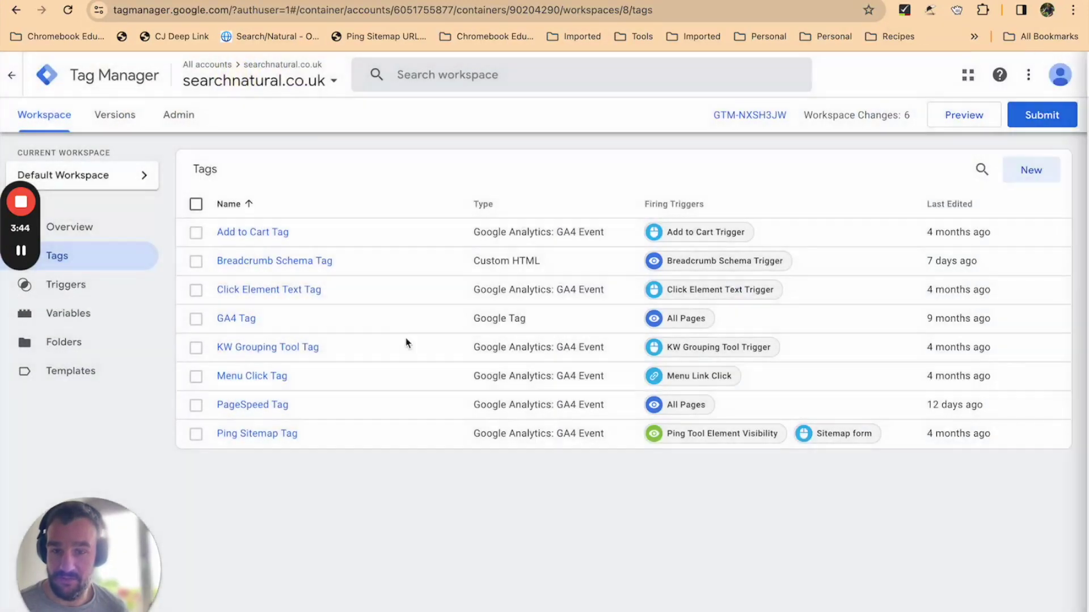
left_click(296, 262)
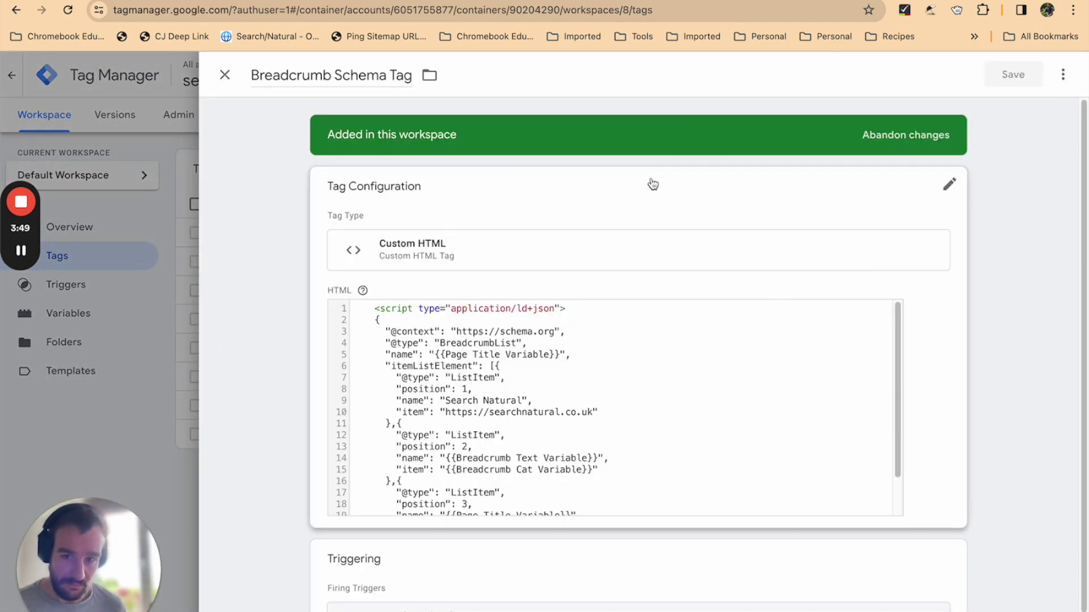
Put Breadcrumb Schema Tag into edit mode and review its tag type without changing it
left_click(947, 189)
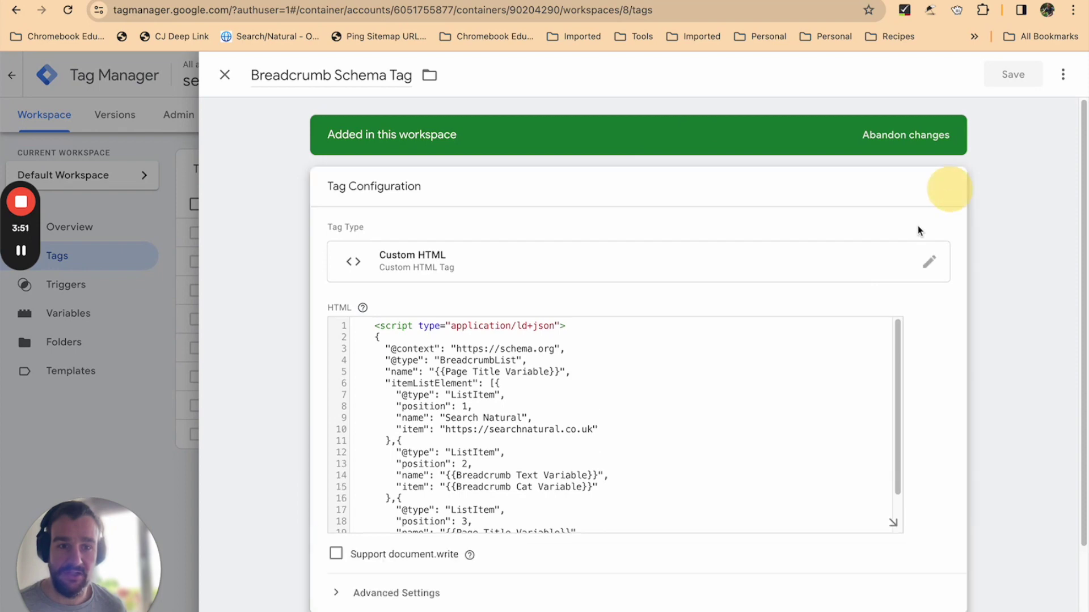
left_click(874, 276)
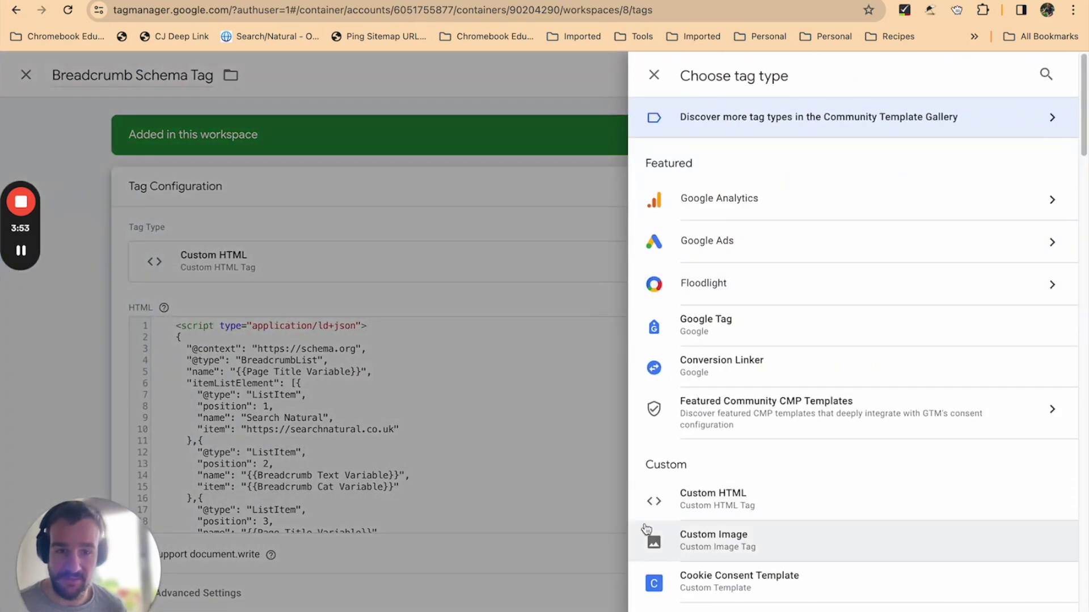
left_click(654, 75)
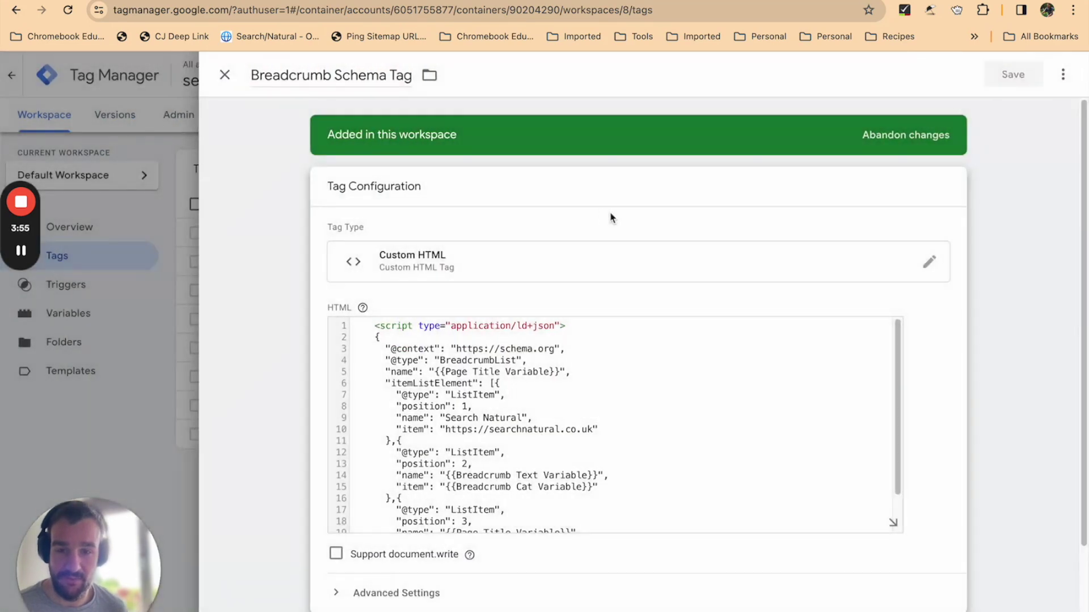
Check the 'Breadcrumb Schema Tag' name and bring up its Custom HTML BreadcrumbList script
mouse_move(273, 76)
left_mouse_down()
mouse_move(411, 76)
mouse_move(255, 80)
mouse_move(266, 83)
left_mouse_up()
left_click(377, 82)
left_click(255, 81)
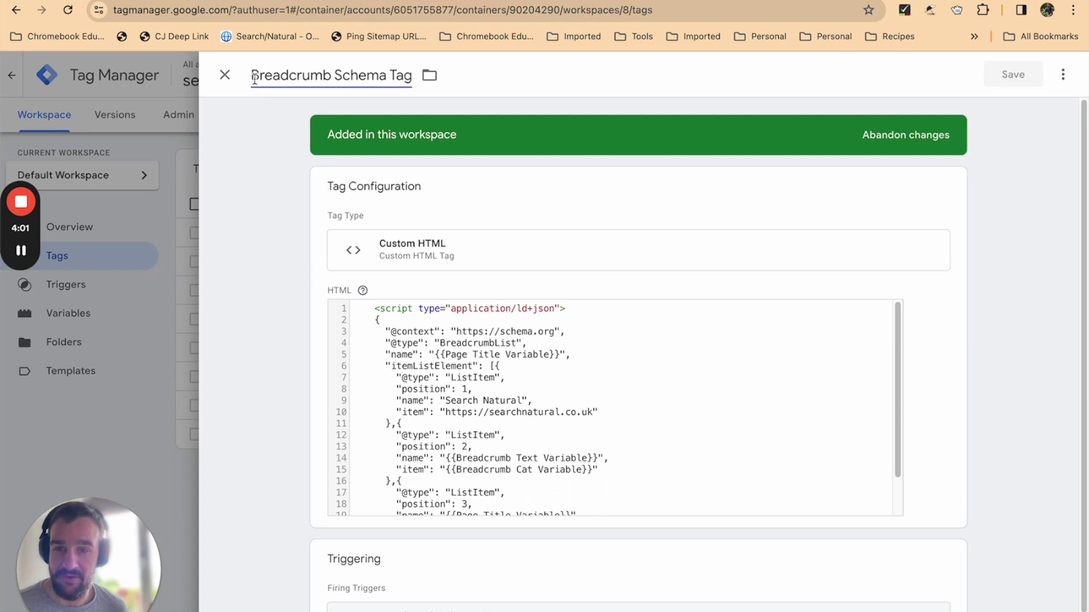
left_click(254, 79)
left_click_drag(254, 79, 417, 77)
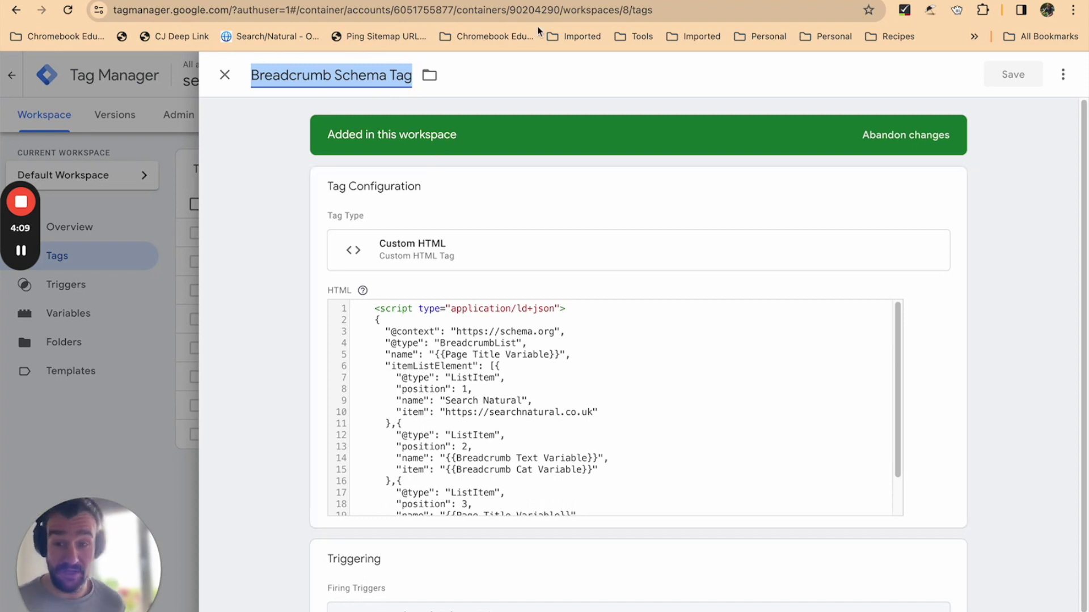
left_click(673, 89)
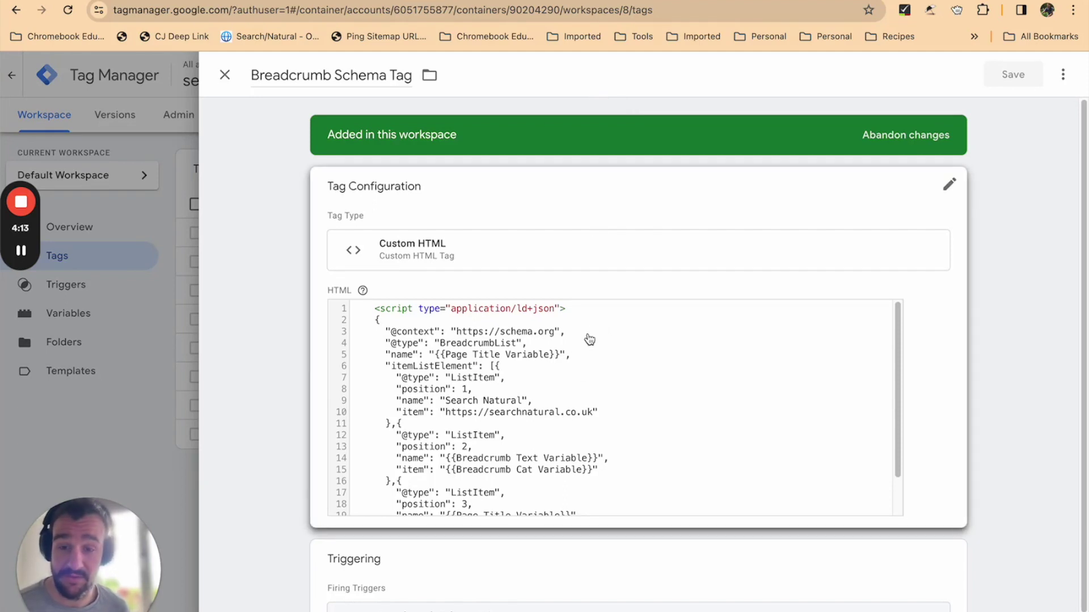
scroll(587, 339, "down", 1)
left_click(620, 313)
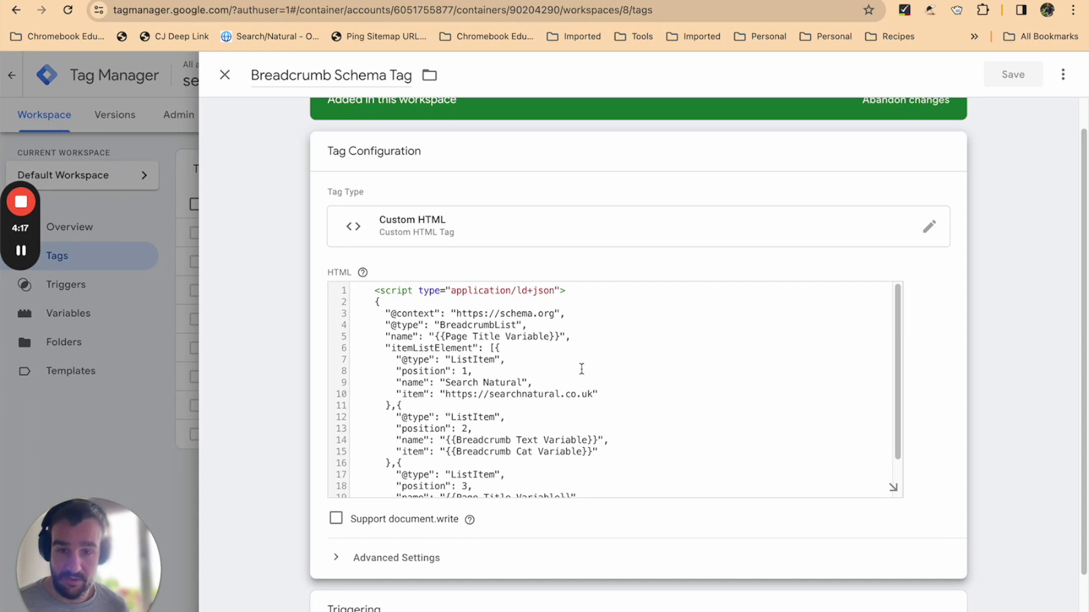
scroll(521, 345, "down", 1)
scroll(609, 356, "up", 1)
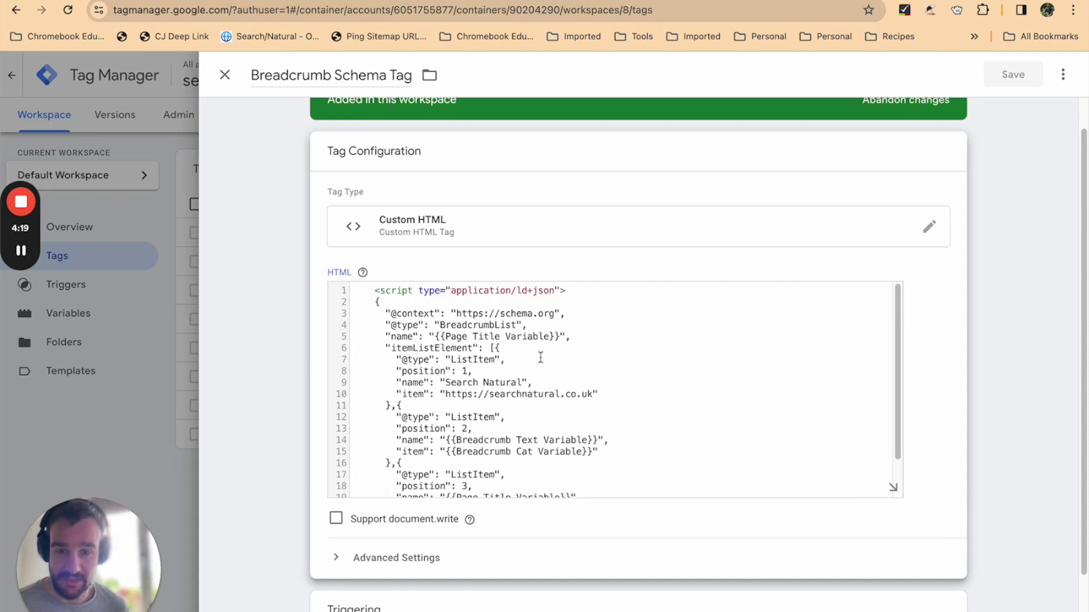
left_click(537, 357)
left_click_drag(368, 301, 585, 484)
scroll(600, 425, "down", 1)
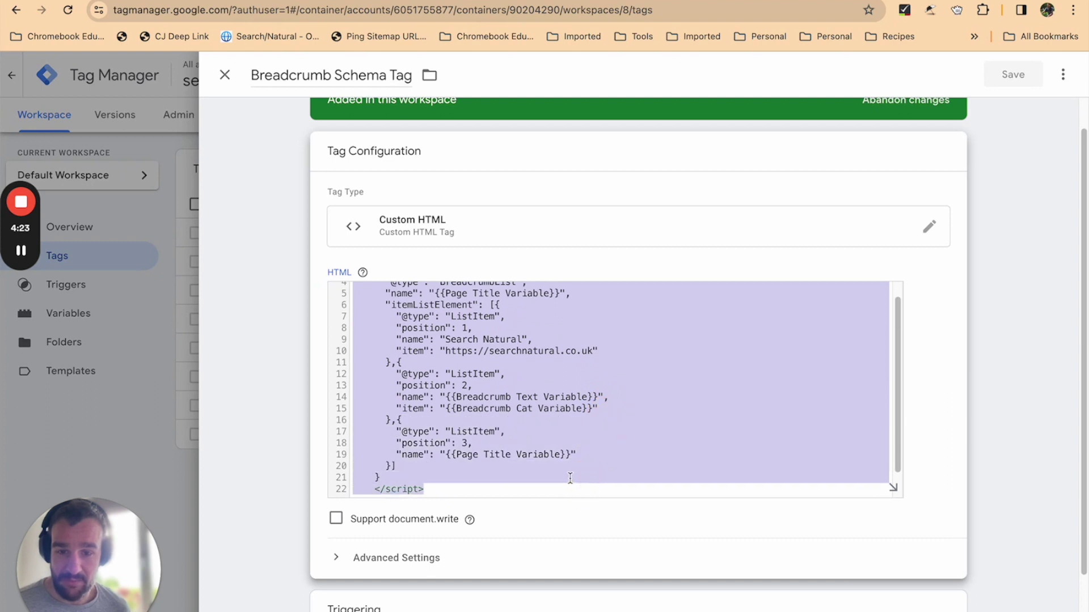
left_click(441, 493)
left_click_drag(441, 492, 337, 272)
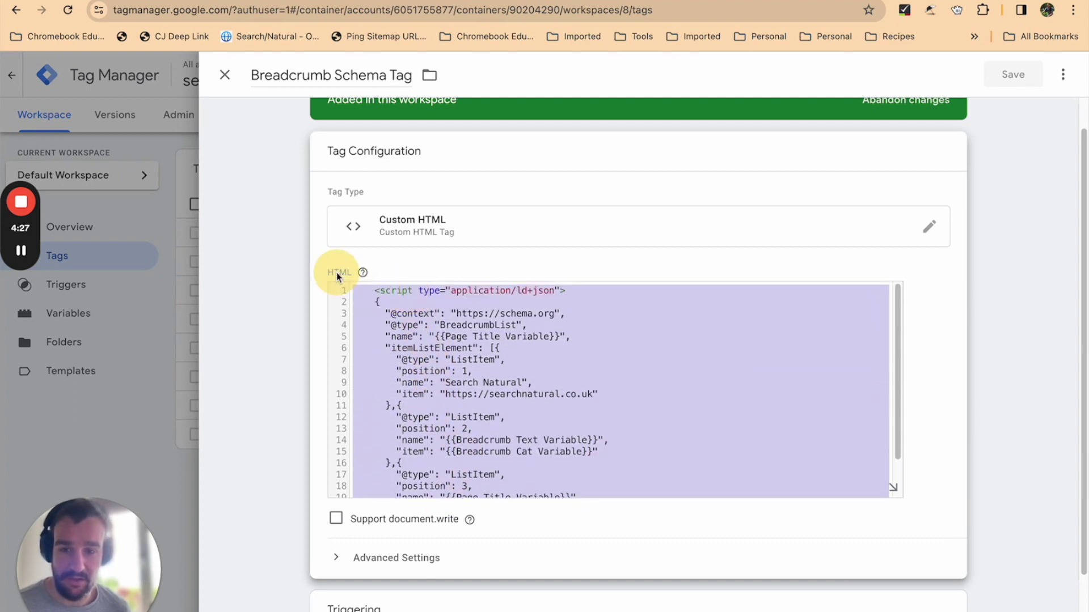
left_click(391, 292)
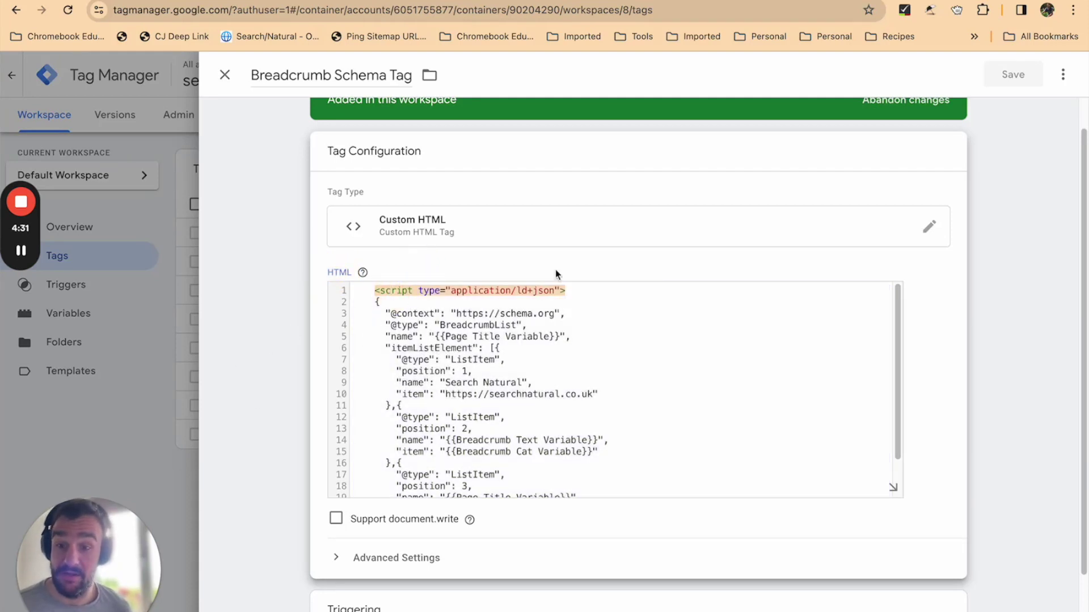
left_click(526, 305)
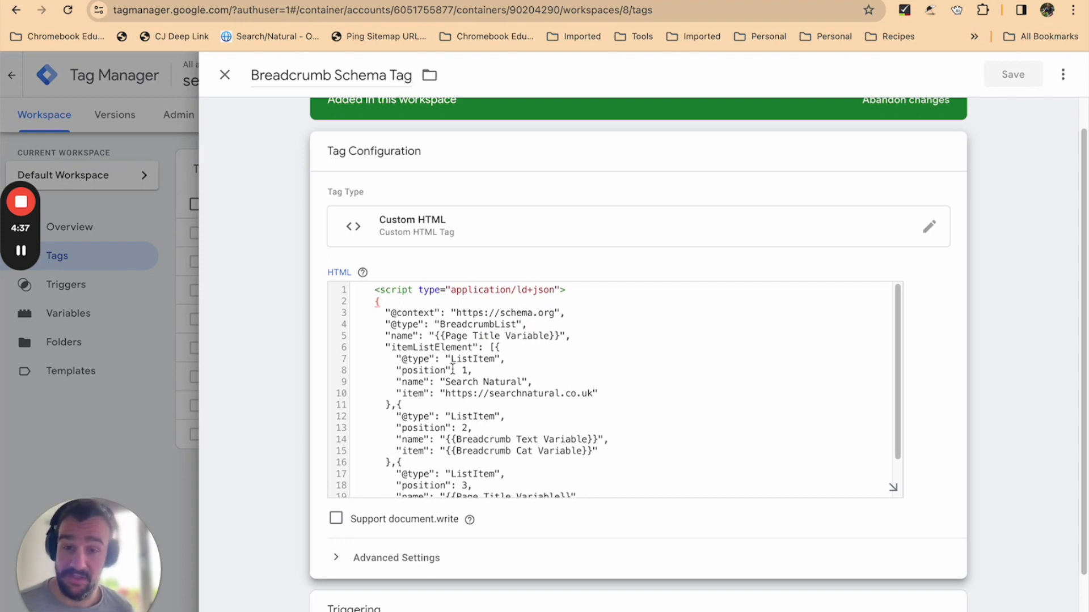
scroll(456, 389, "down", 2)
scroll(513, 331, "up", 2)
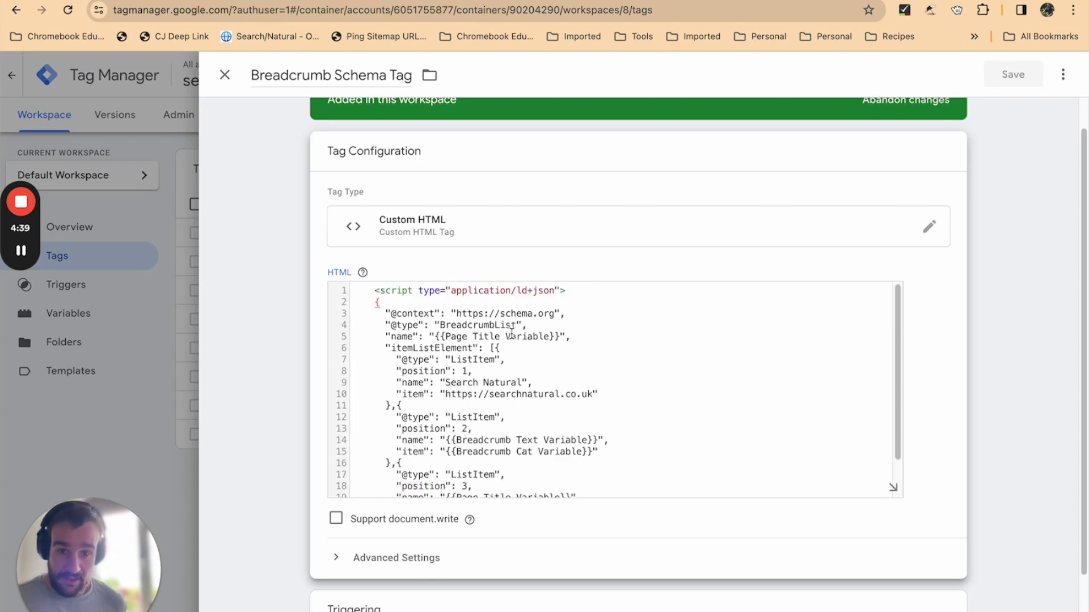
scroll(515, 330, "down", 2)
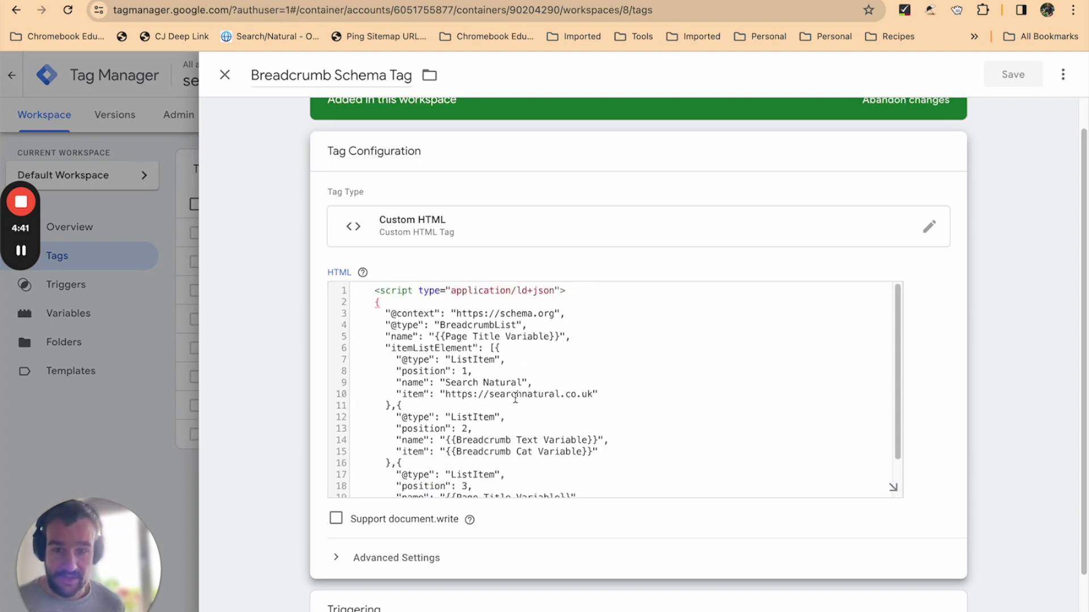
scroll(514, 401, "up", 2)
left_click(528, 361)
left_click(492, 348)
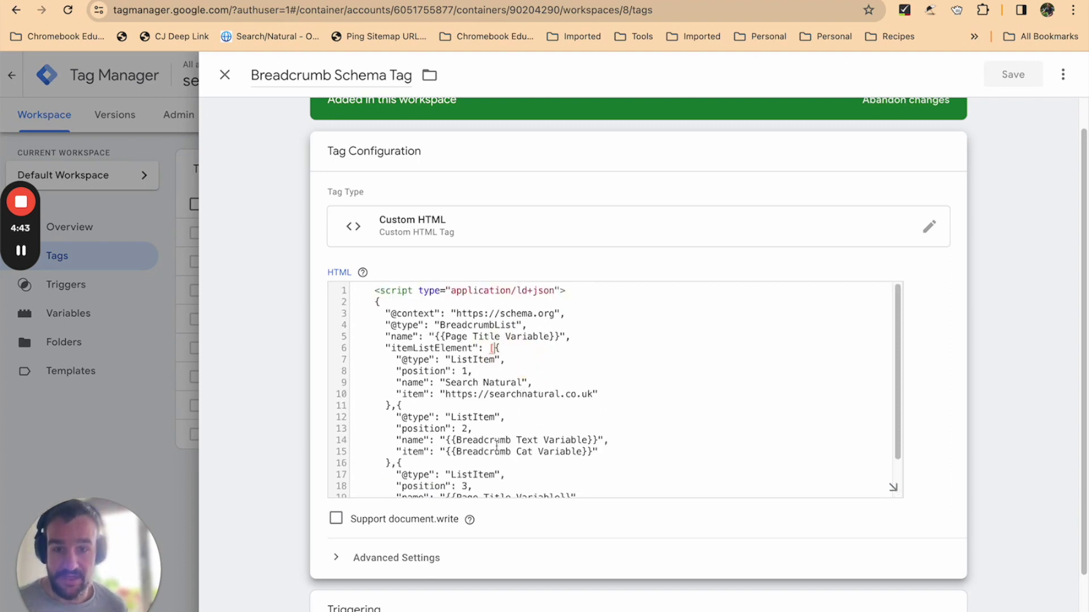
left_click(509, 390)
left_click_drag(520, 383, 445, 383)
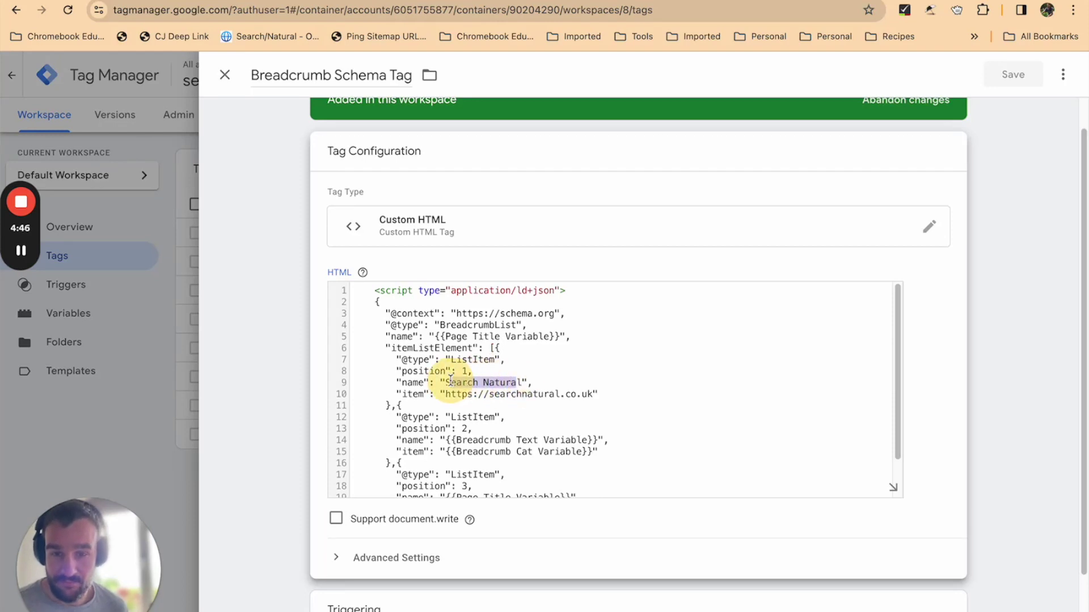
left_click(429, 438)
left_click_drag(446, 395, 591, 392)
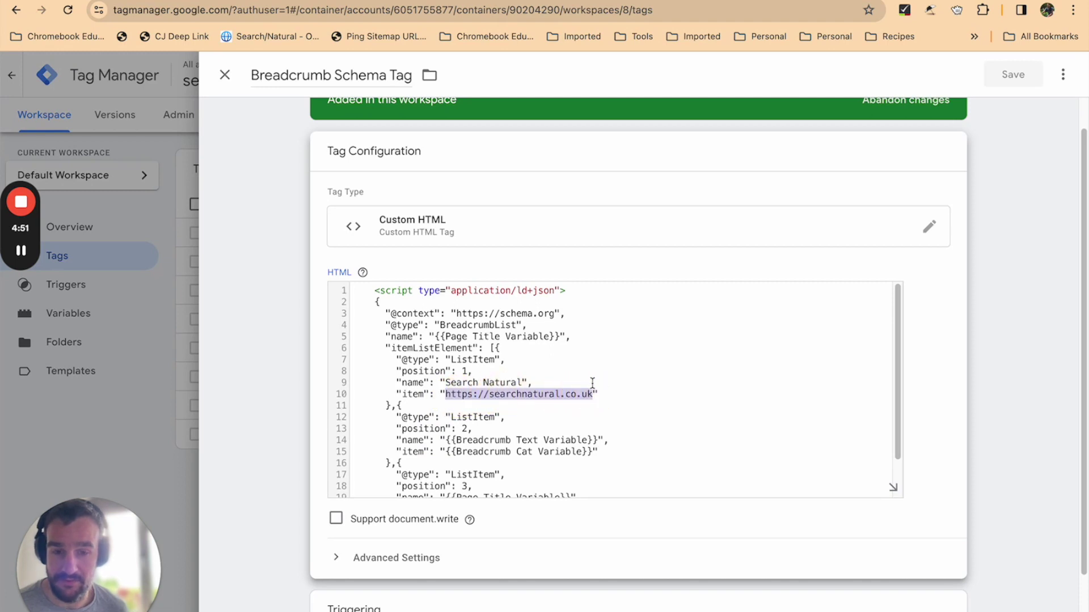
left_click(607, 399)
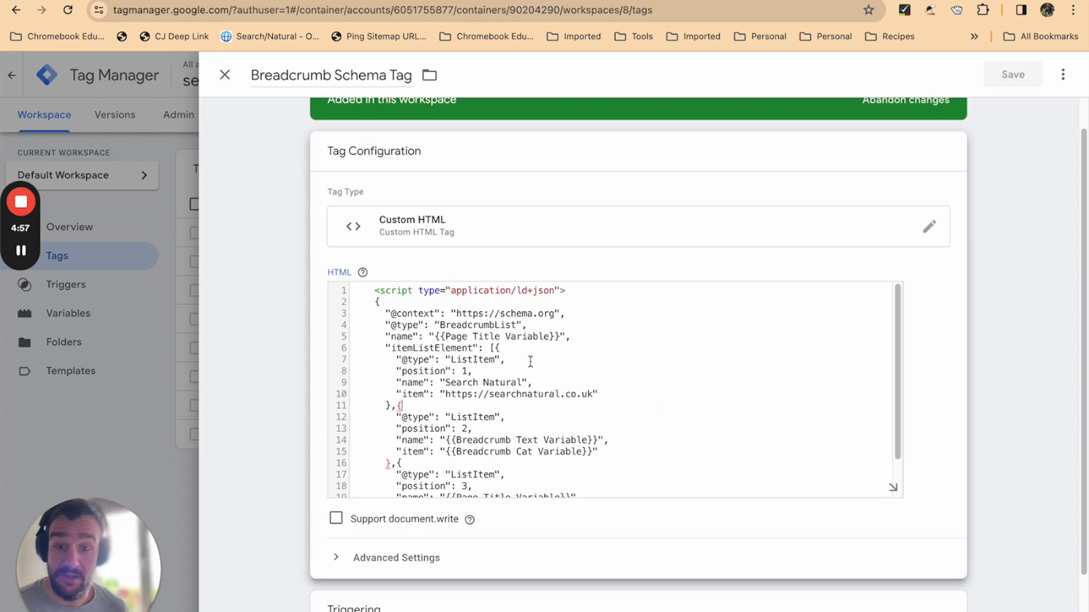
left_click_drag(623, 399, 445, 394)
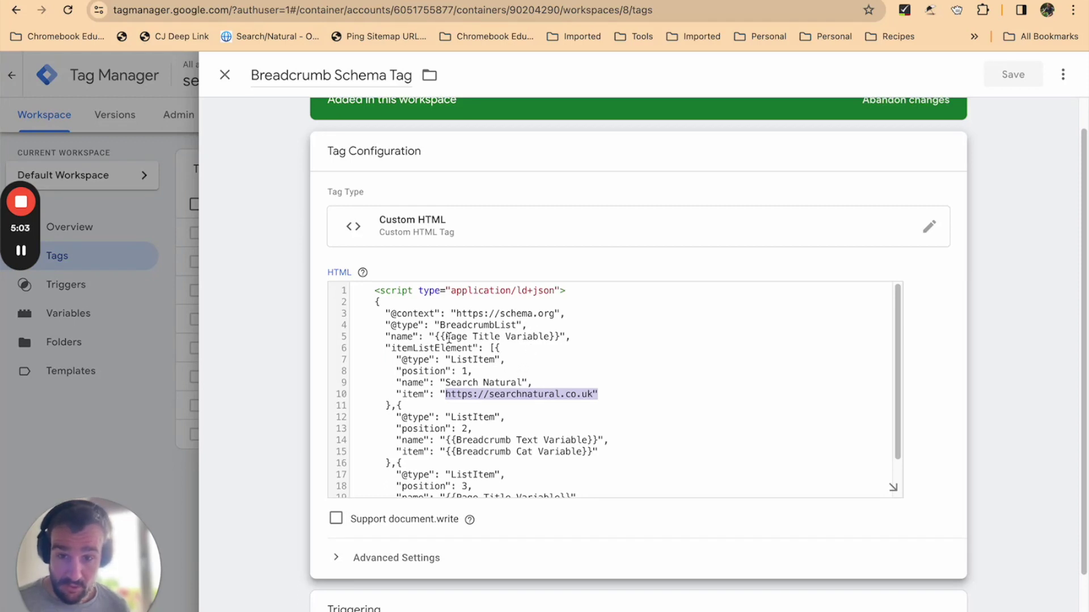
double_click(504, 381)
double_click(460, 383)
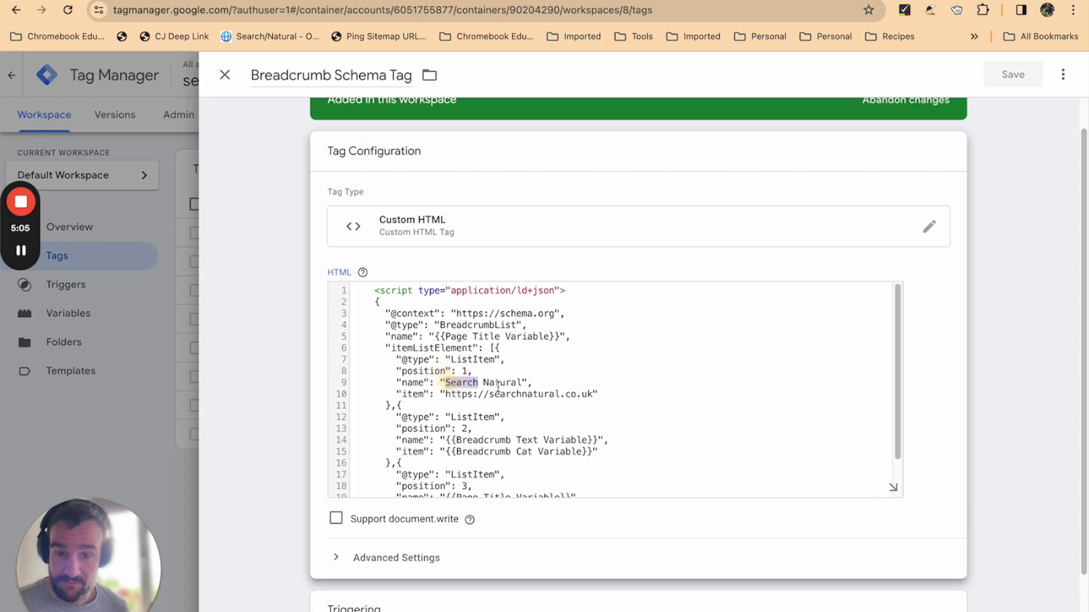
left_click(480, 396)
left_click(513, 388)
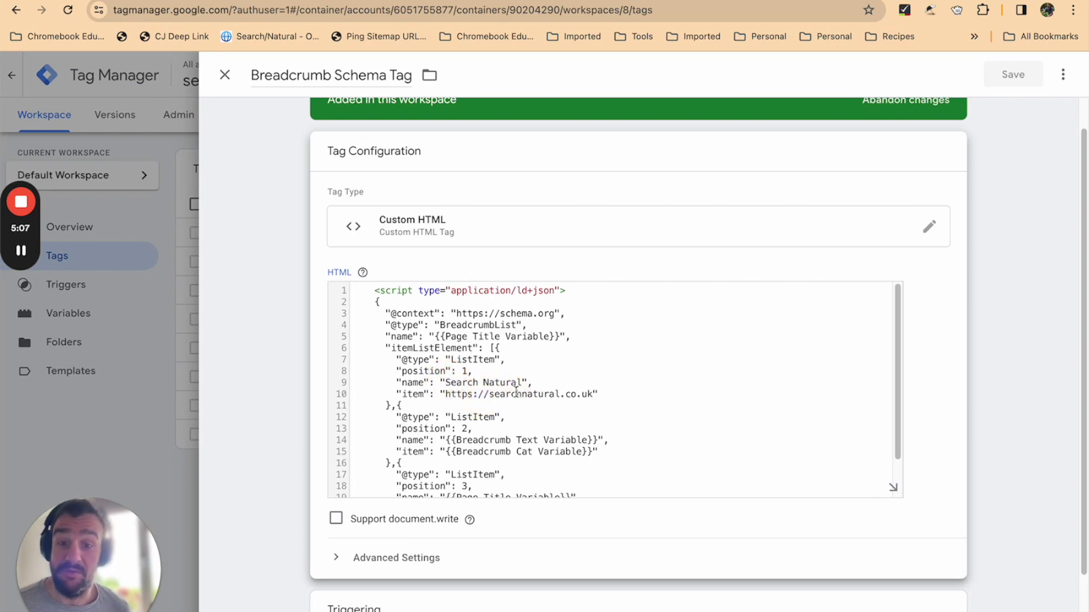
left_click(516, 393)
double_click(516, 393)
left_click(598, 394)
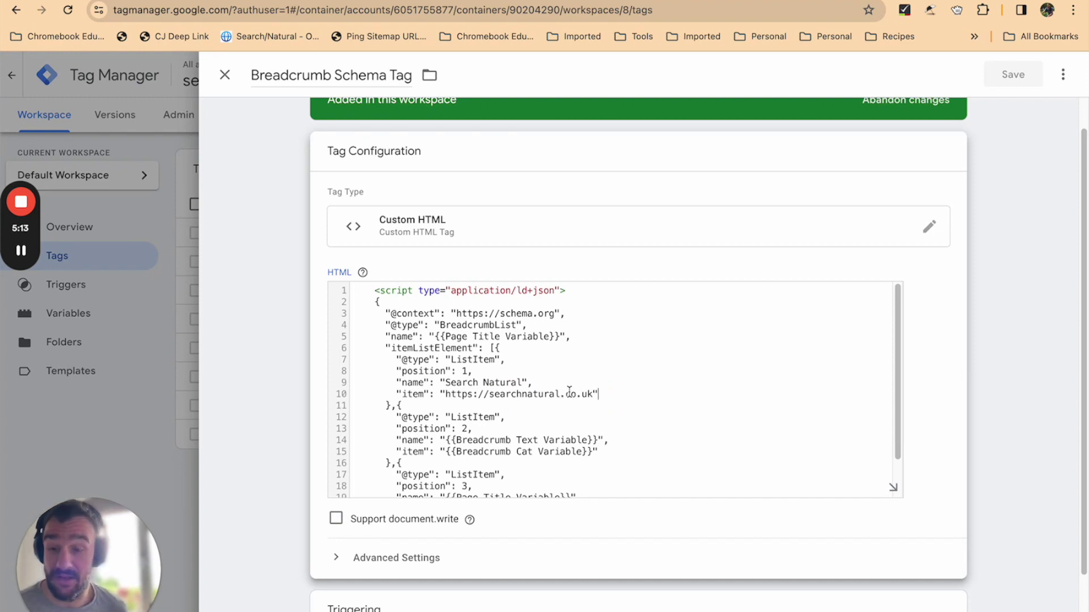
left_click_drag(594, 395, 440, 394)
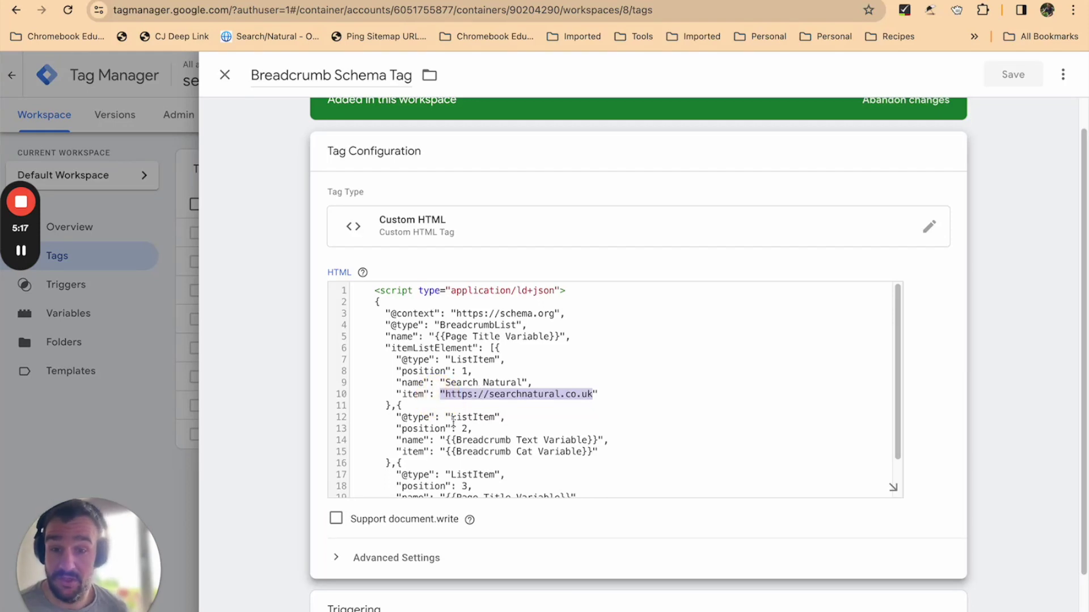
scroll(454, 422, "down", 1)
scroll(456, 423, "up", 1)
scroll(471, 425, "down", 1)
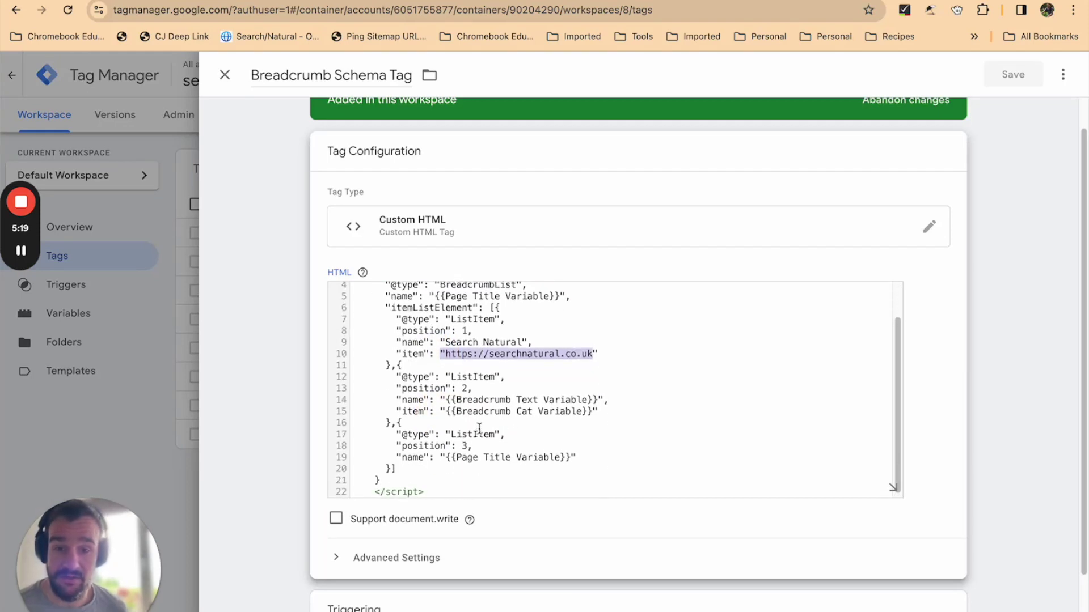
scroll(479, 428, "up", 1)
left_click(521, 371)
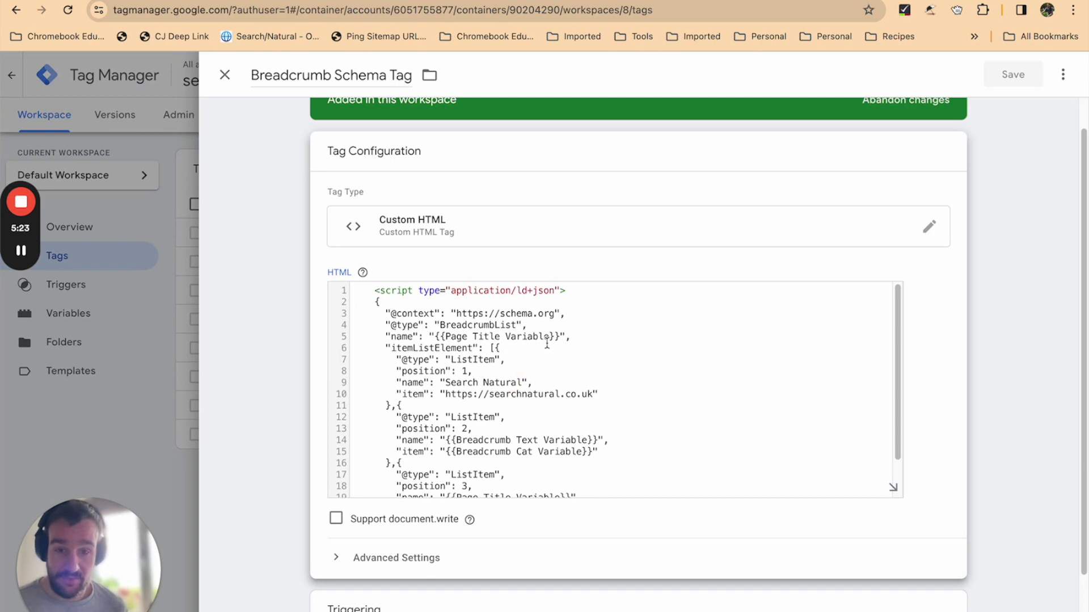
Locate the breadcrumb items in the script, highlighting the Breadcrumb Text Variable on line 14
scroll(550, 343, "down", 1)
scroll(553, 340, "up", 1)
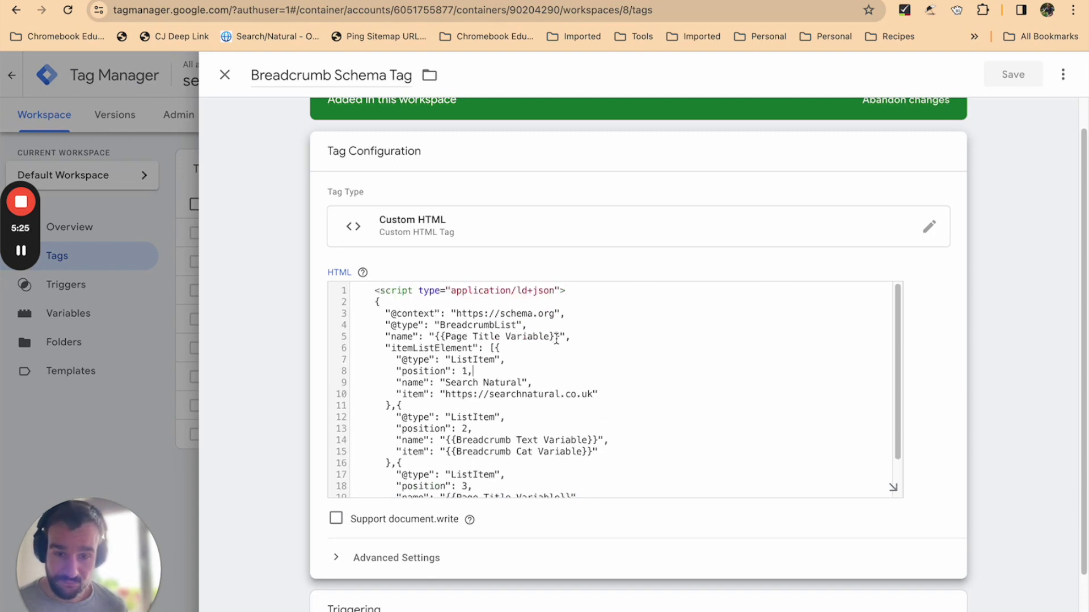
scroll(559, 347, "down", 1)
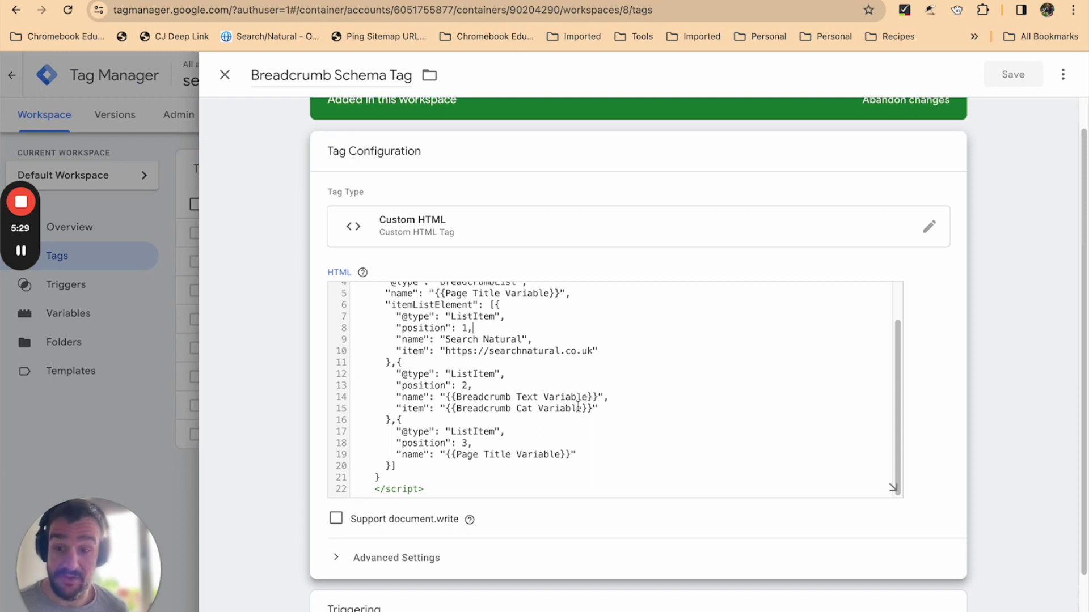
left_click(595, 397)
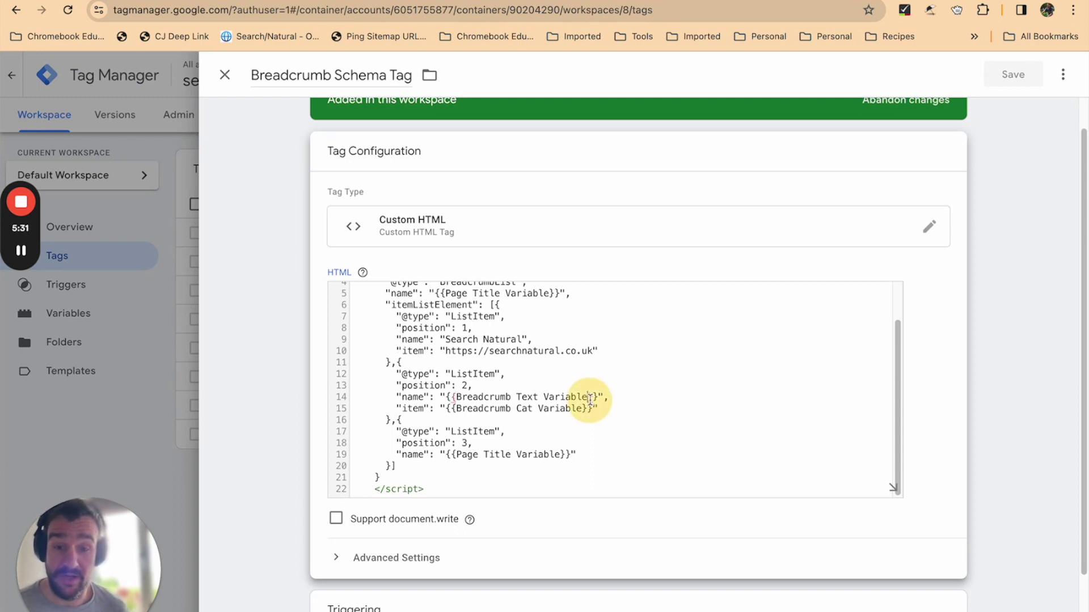
left_click_drag(599, 399, 448, 398)
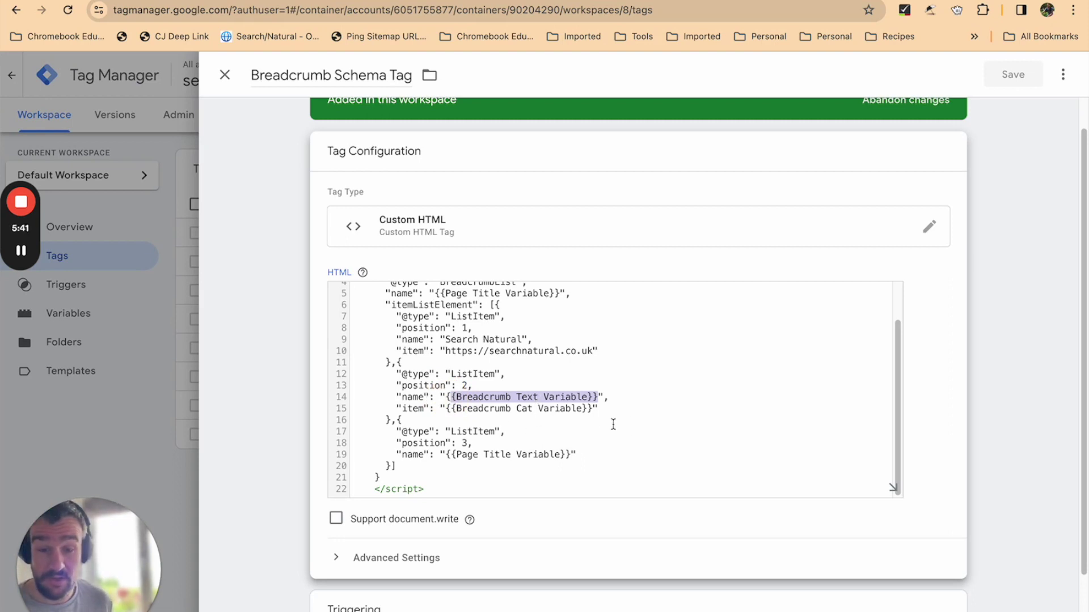
left_click(644, 470)
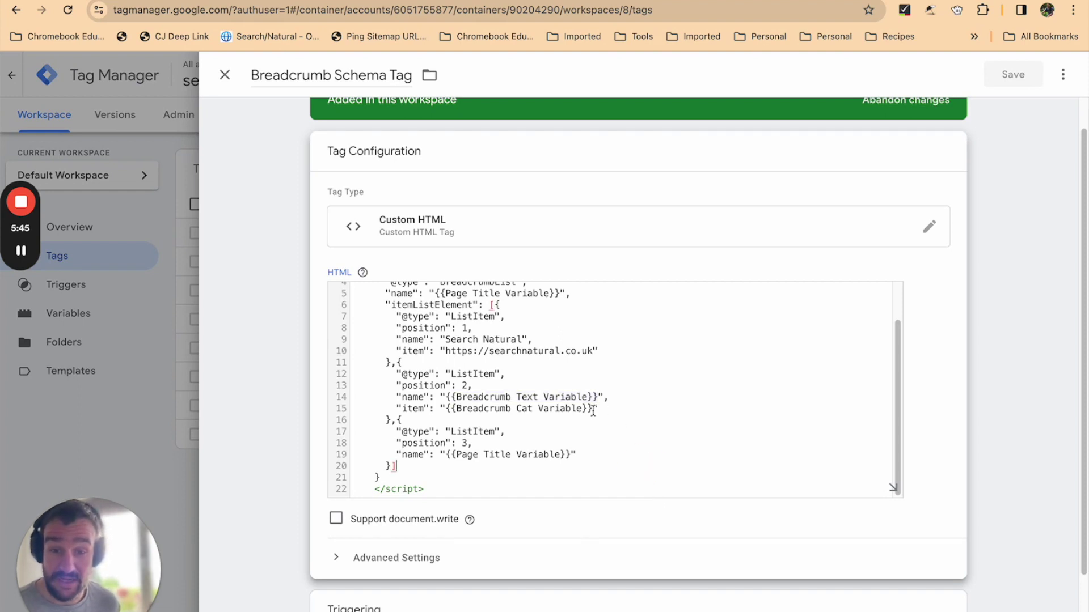
Replace line 15's item URL with {{Breadcrumb Cat Variable}} from the autocomplete list
left_click_drag(593, 410, 445, 410)
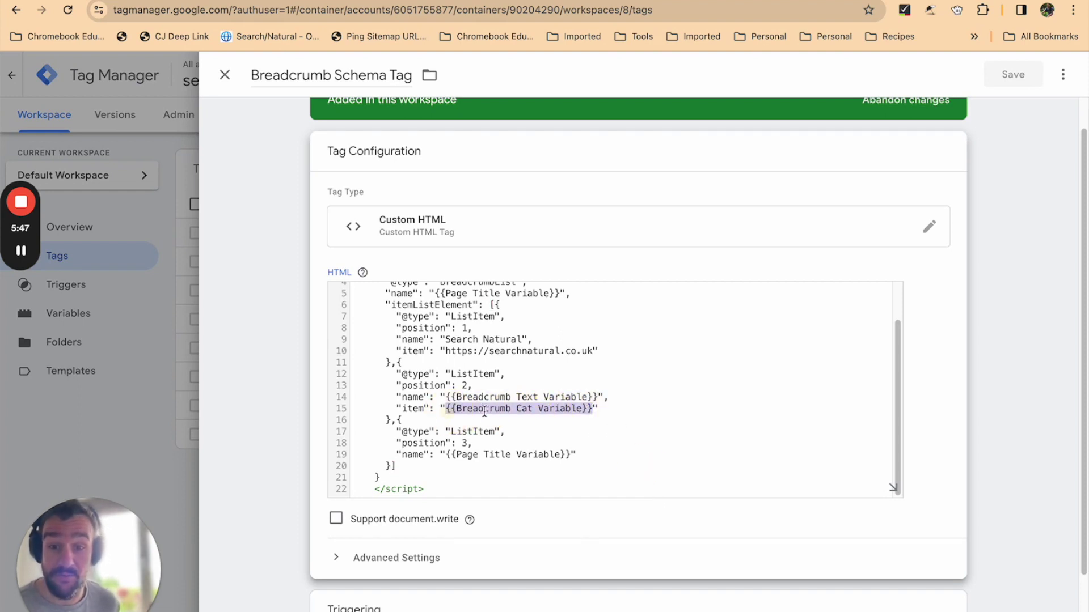
key("BackSpace")
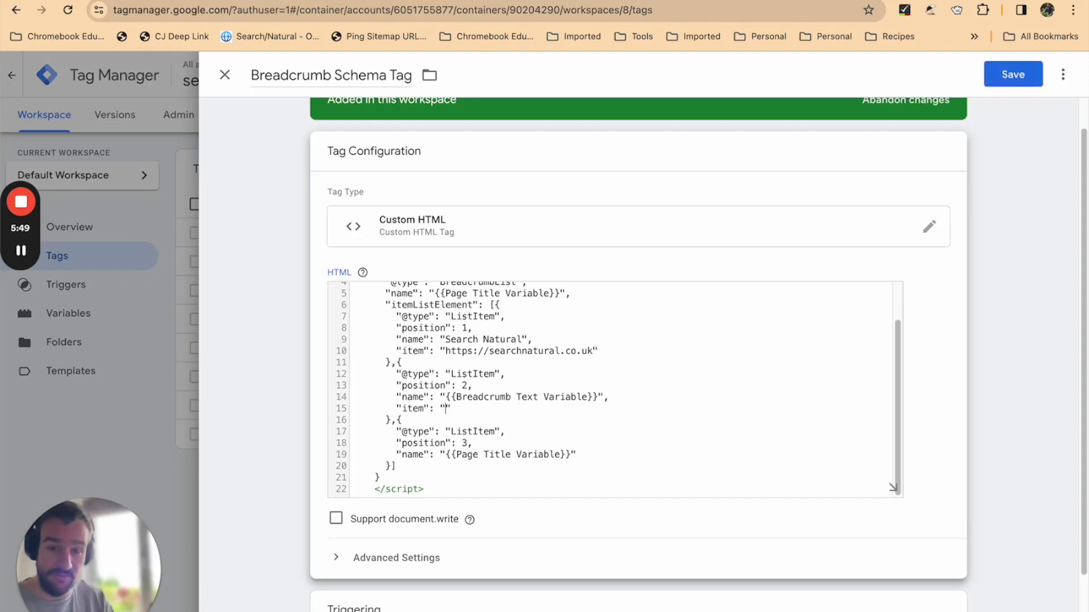
type("{{")
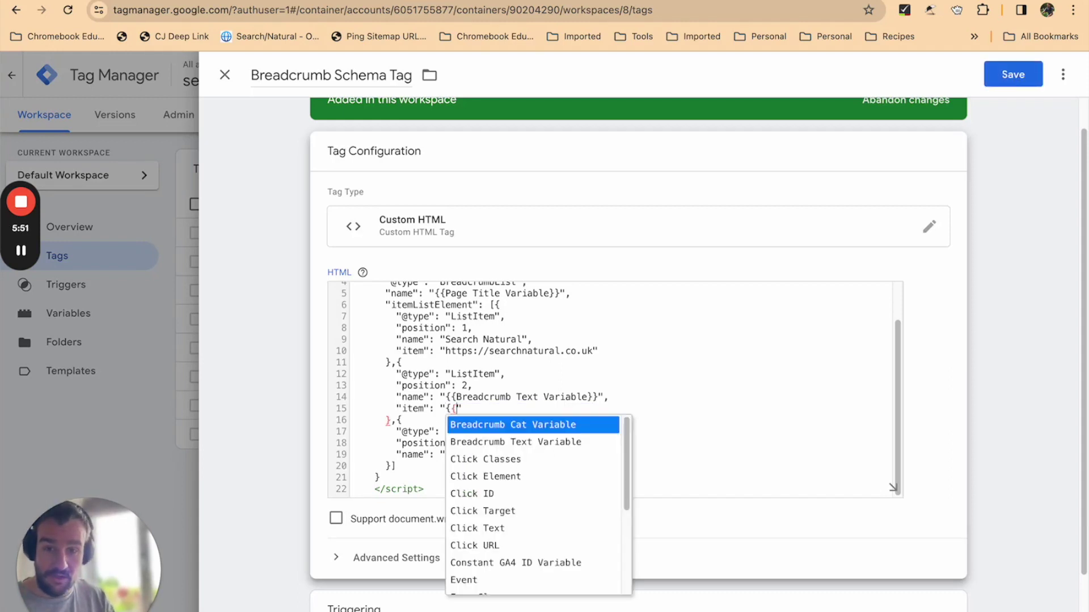
key("BackSpace")
key("BackSpace")
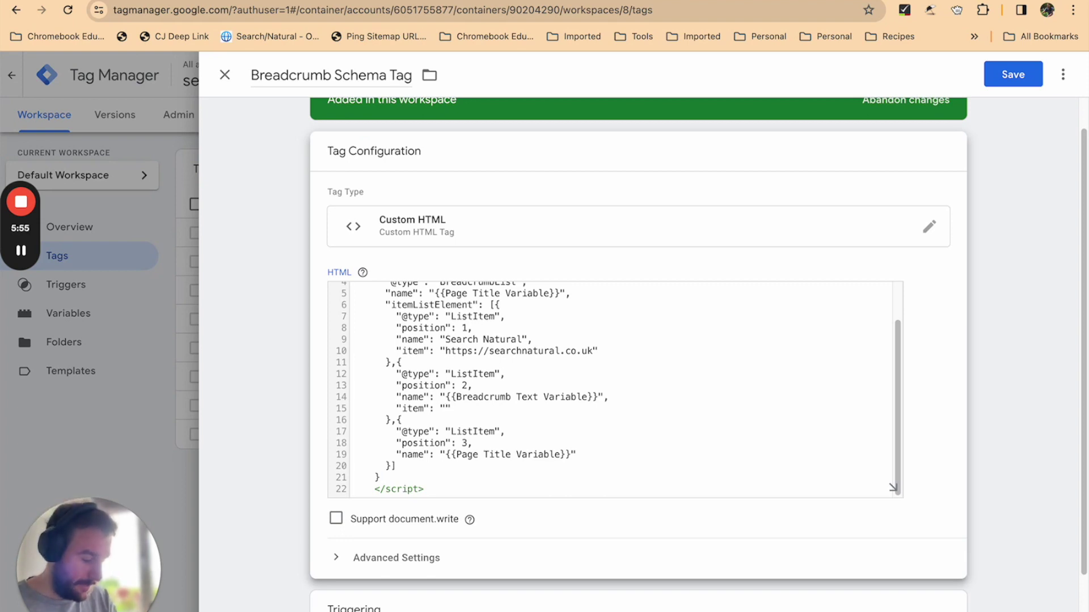
type("{{")
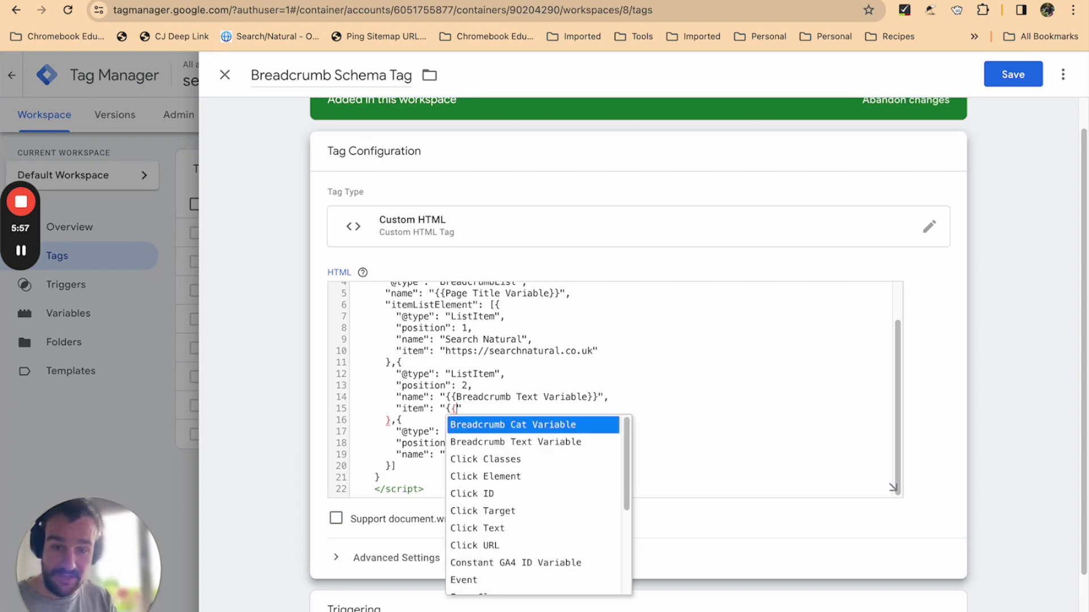
scroll(576, 479, "down", 3)
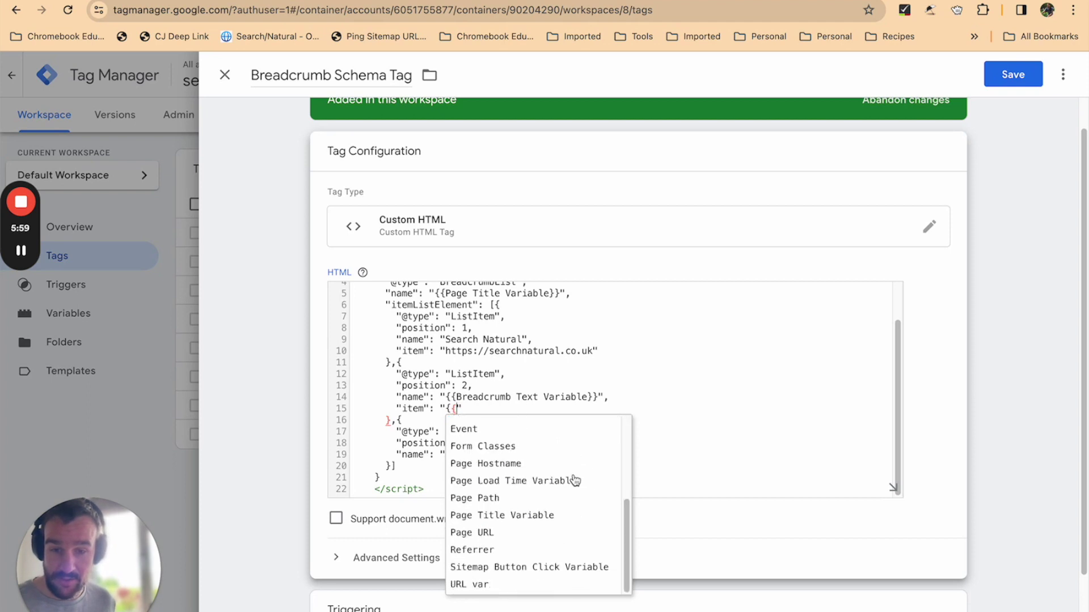
scroll(562, 494, "up", 3)
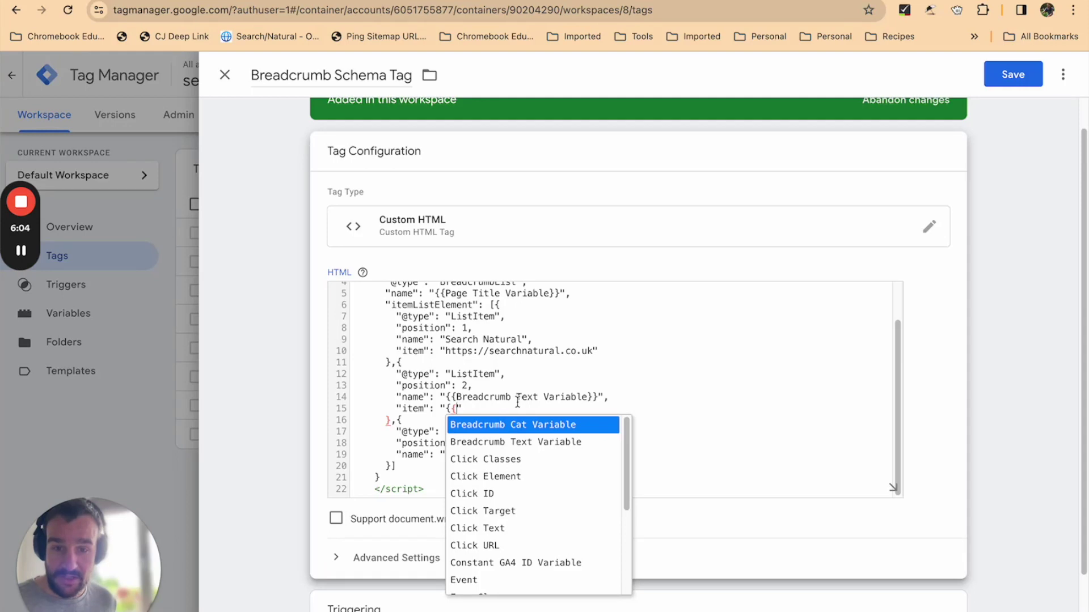
left_click(537, 428)
left_click(555, 420)
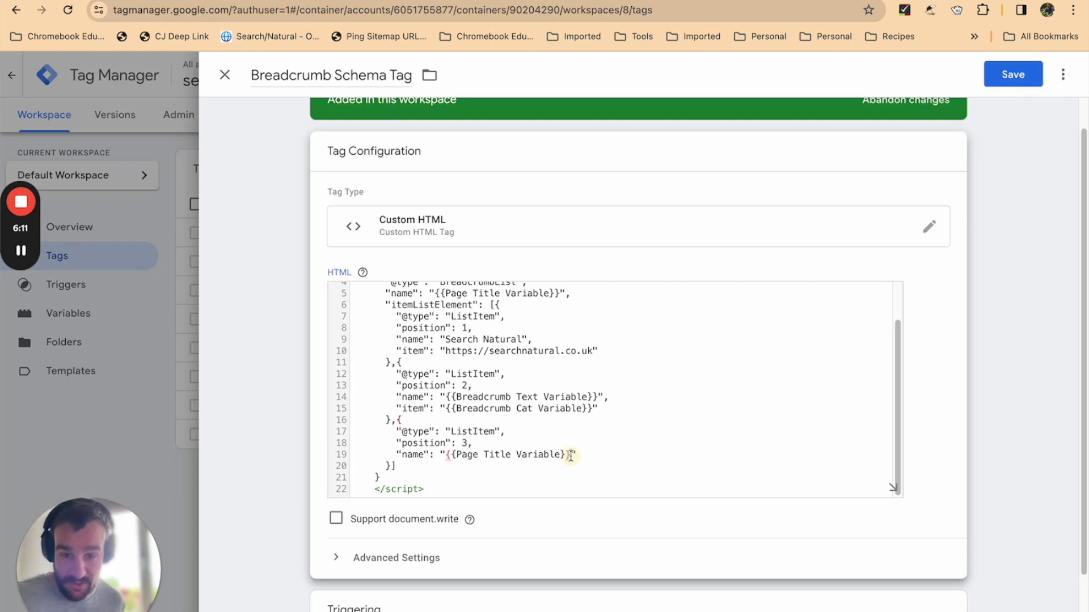
Review the Page Title Variable on line 19 and the rest of the breadcrumb item list
left_click_drag(570, 454, 443, 460)
left_click(608, 397)
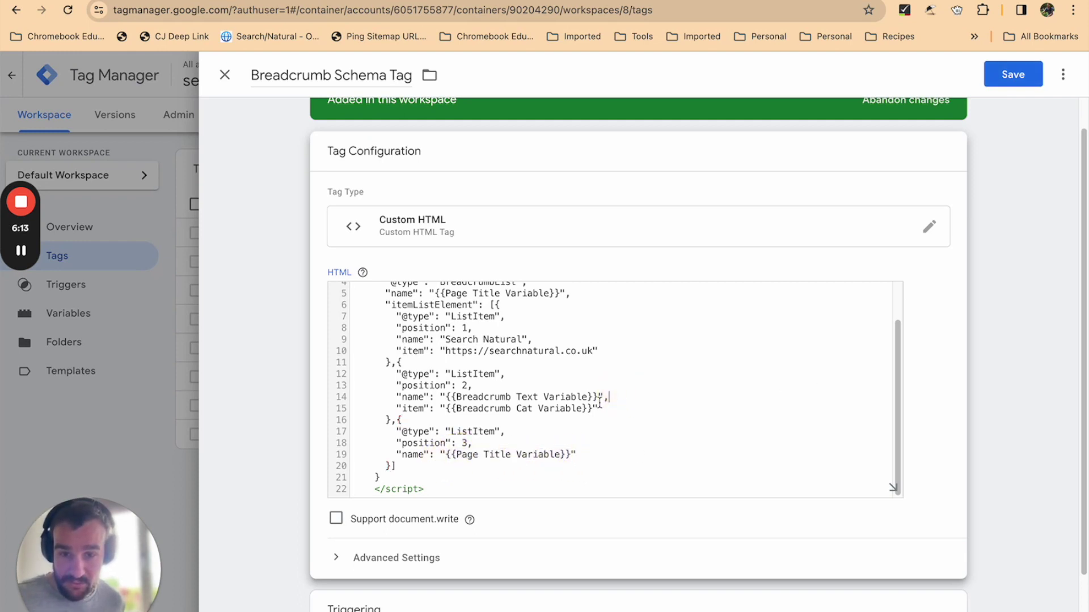
left_click_drag(599, 396, 446, 399)
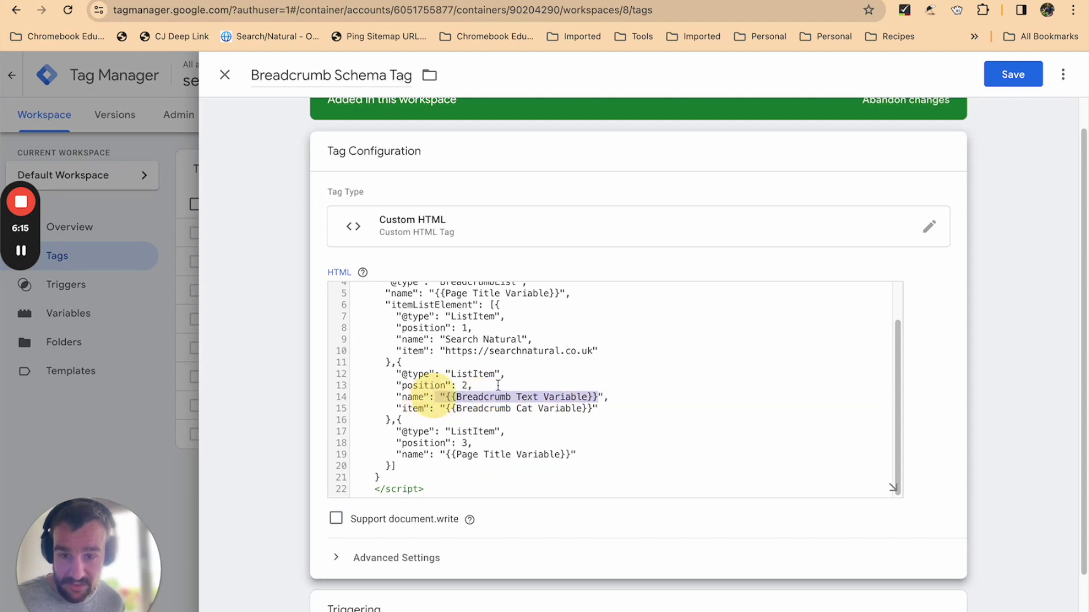
scroll(498, 385, "up", 2)
left_click(572, 359)
left_click(560, 344)
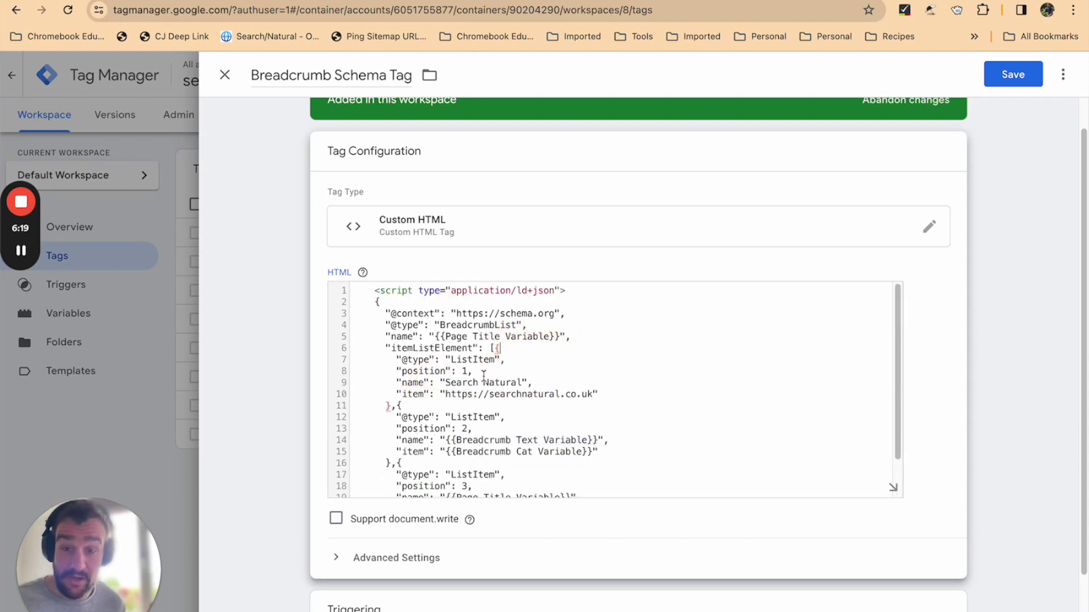
scroll(575, 364, "down", 2)
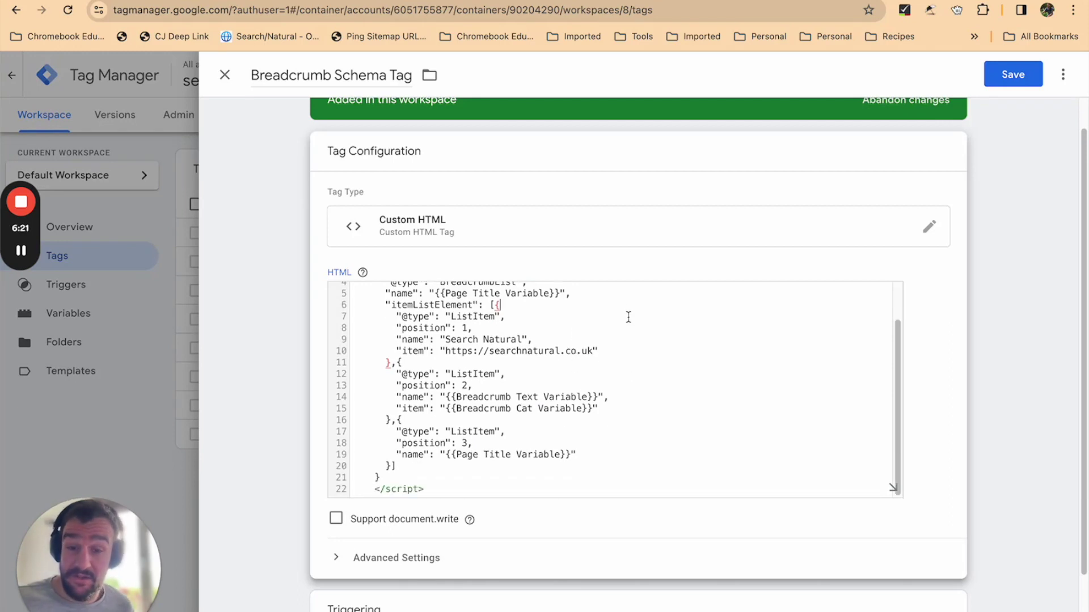
scroll(680, 381, "down", 2)
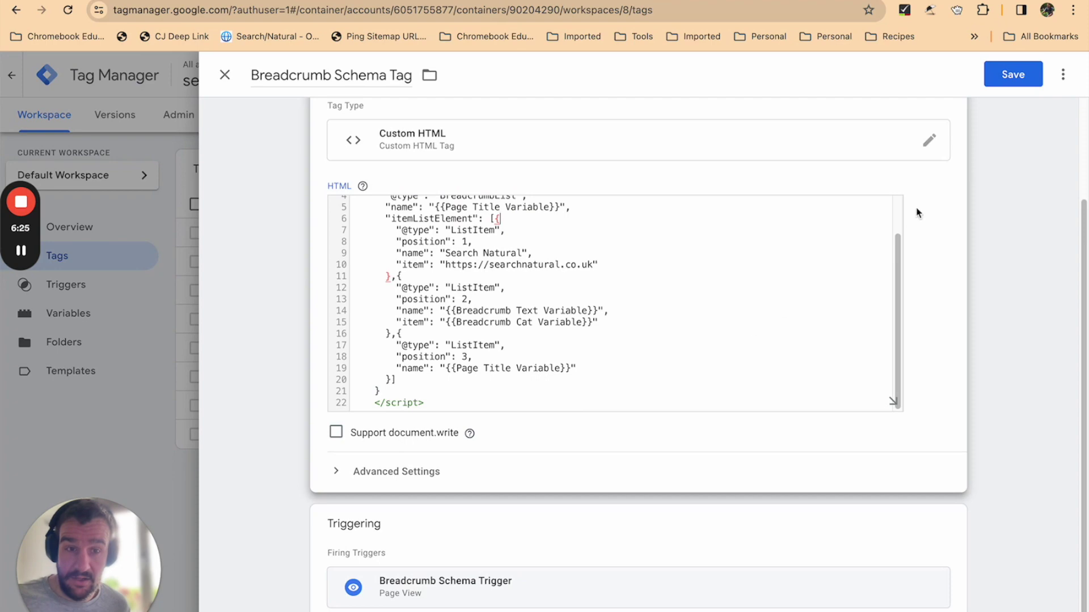
Save the edited Breadcrumb Schema Tag and go to the workspace's Triggers list
left_click(1029, 84)
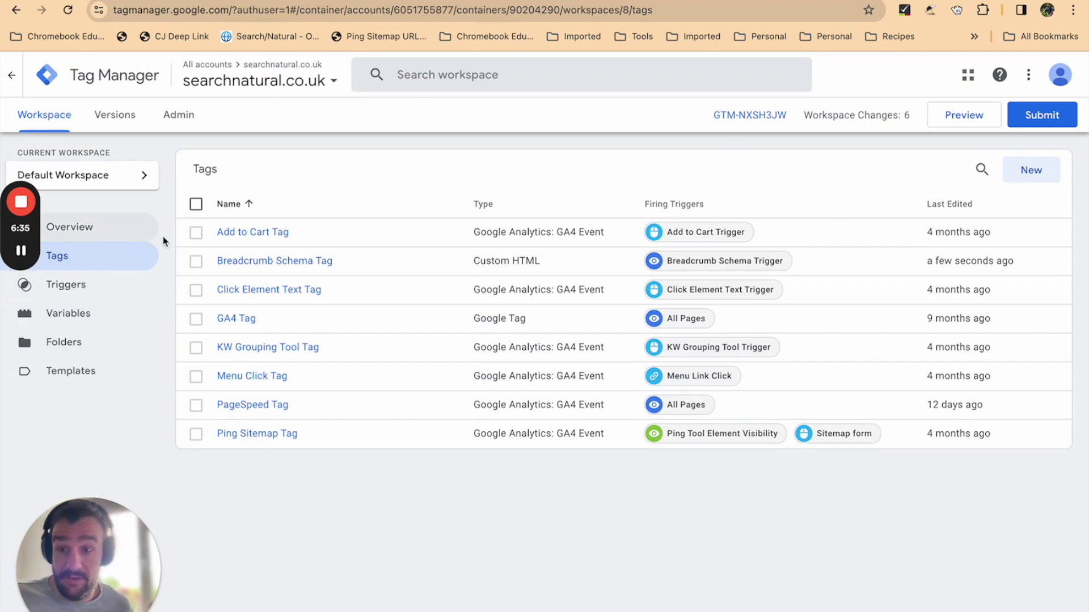
left_click(117, 296)
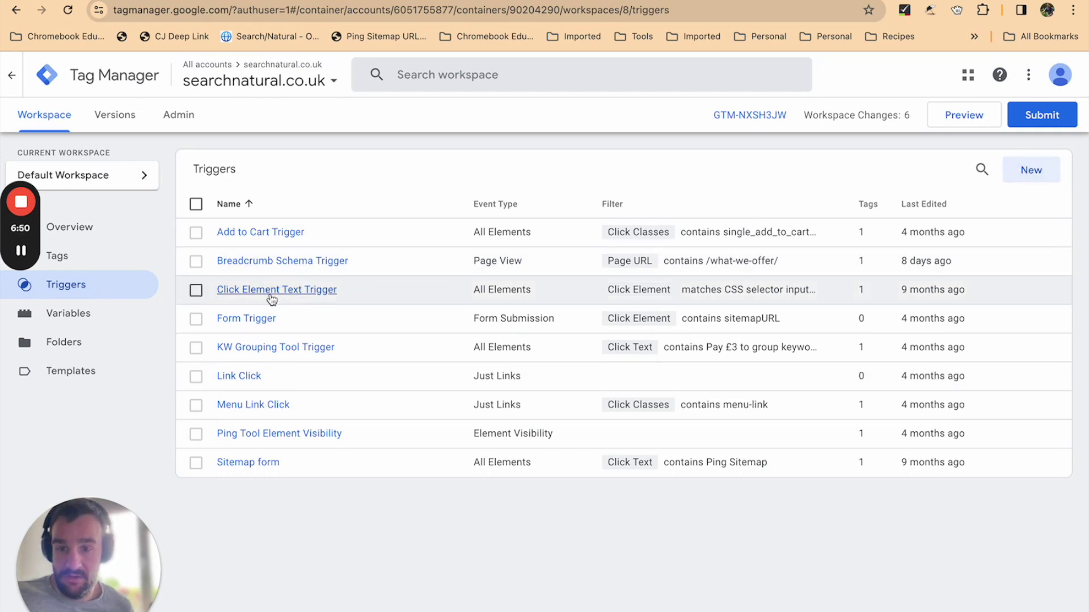
Open Breadcrumb Schema Trigger and expand its Some Page Views configuration for editing
left_click(287, 260)
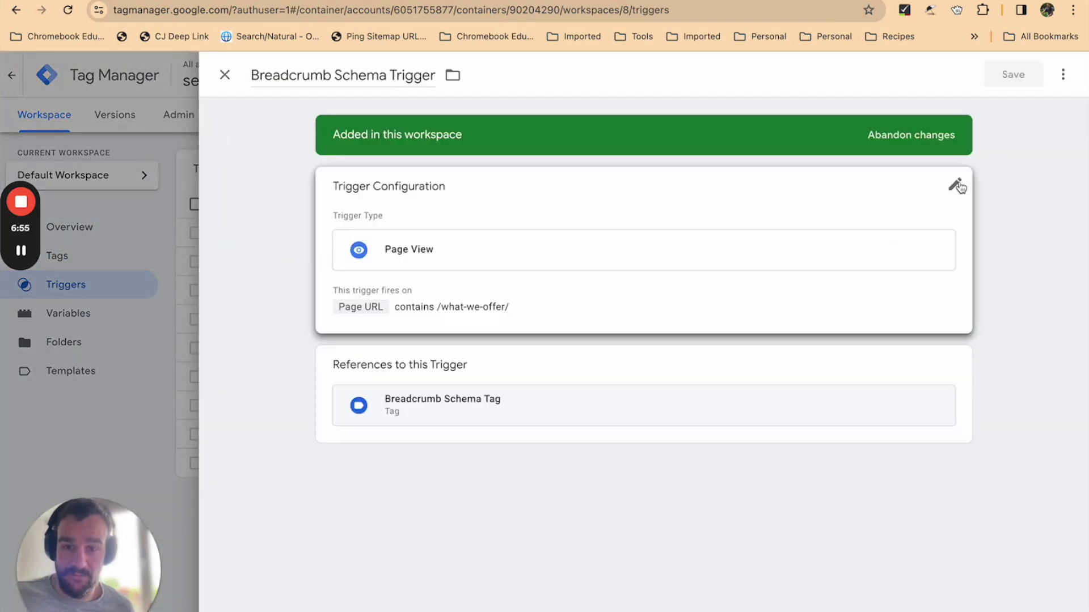
left_click(957, 187)
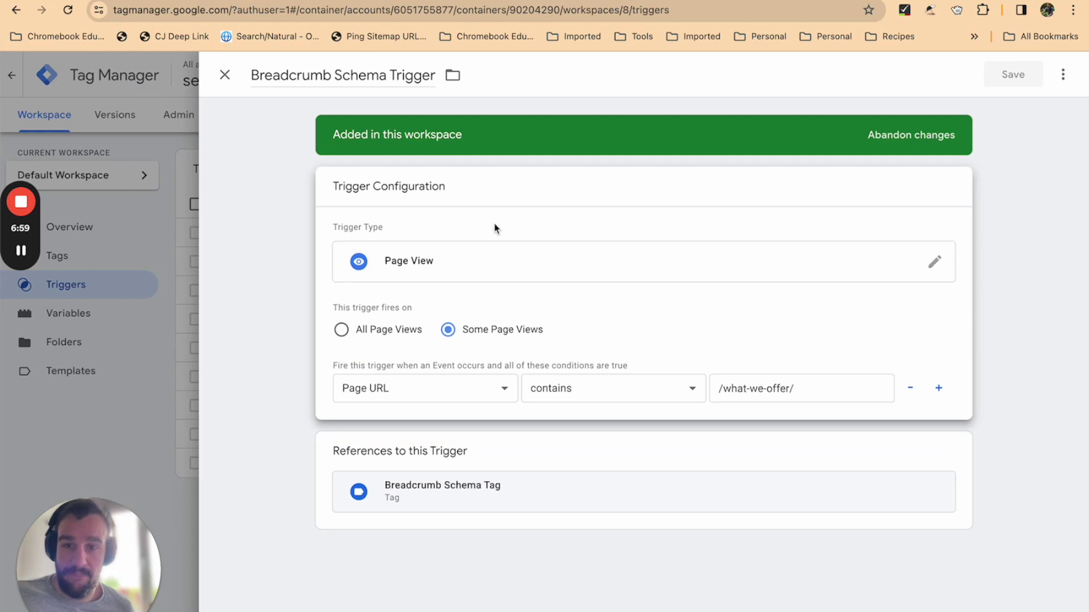
left_click(434, 71)
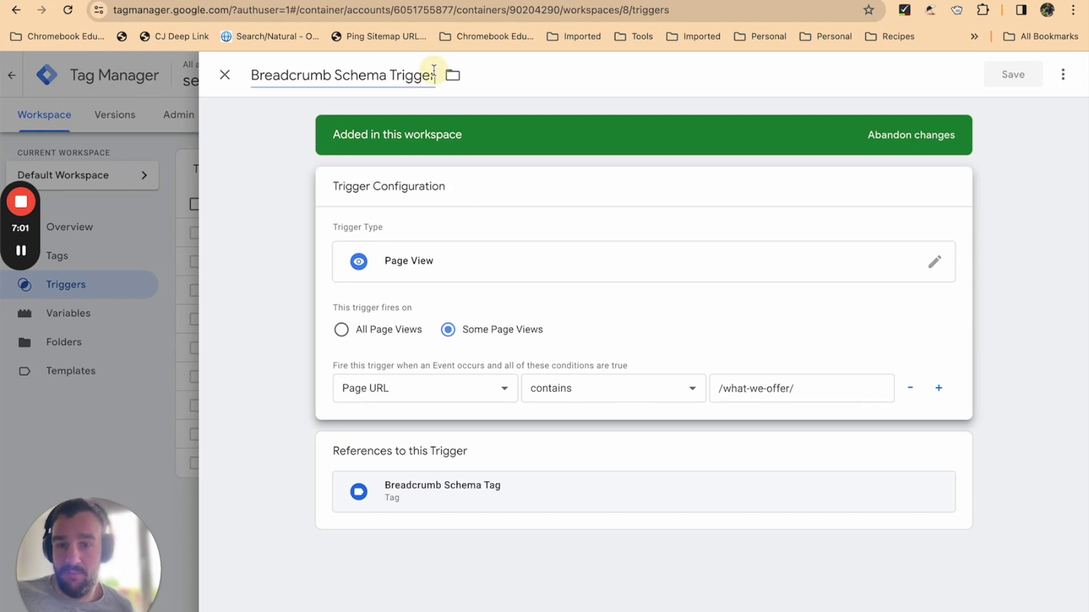
left_click_drag(434, 72, 252, 84)
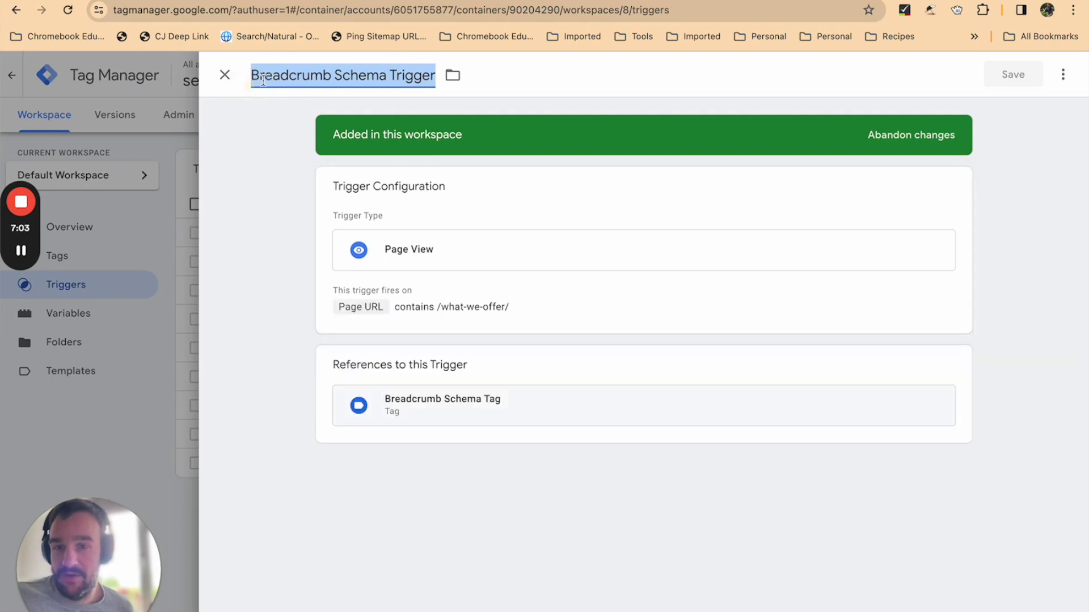
left_click(267, 77)
left_click(366, 70)
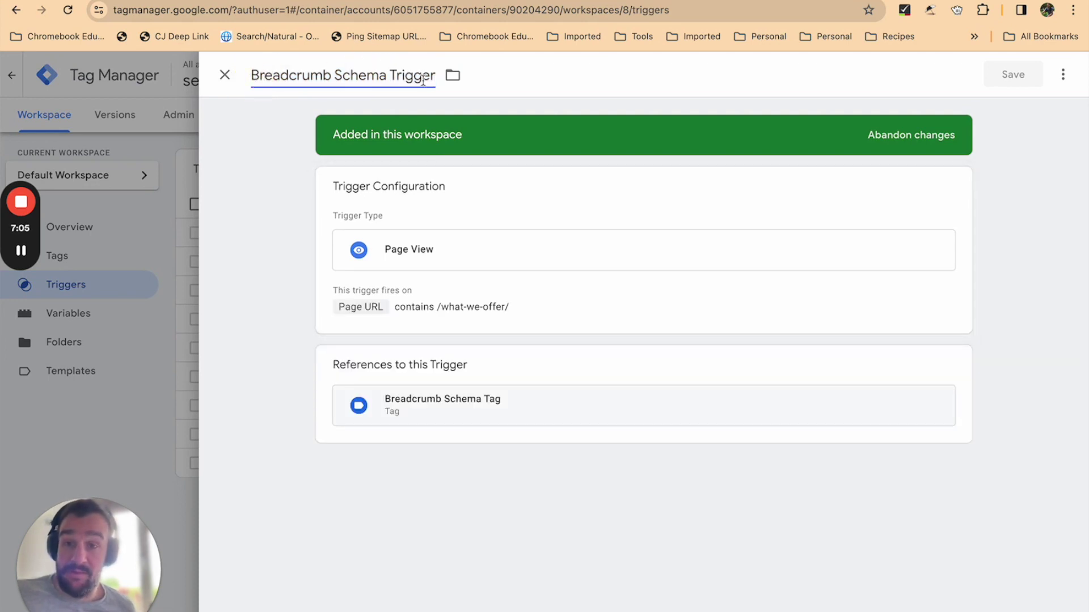
left_click(423, 75)
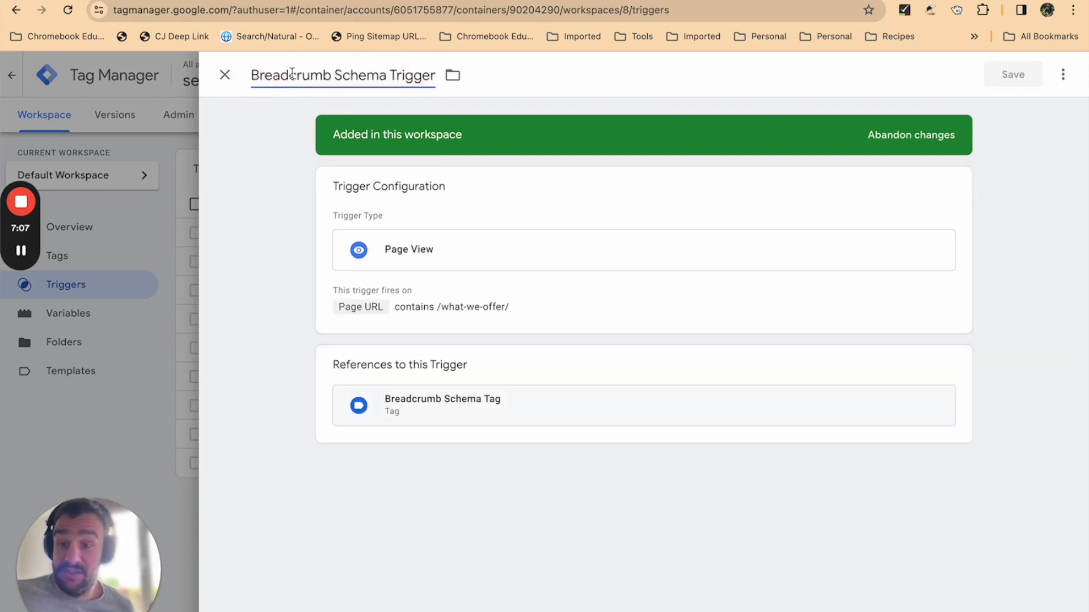
mouse_move(693, 238)
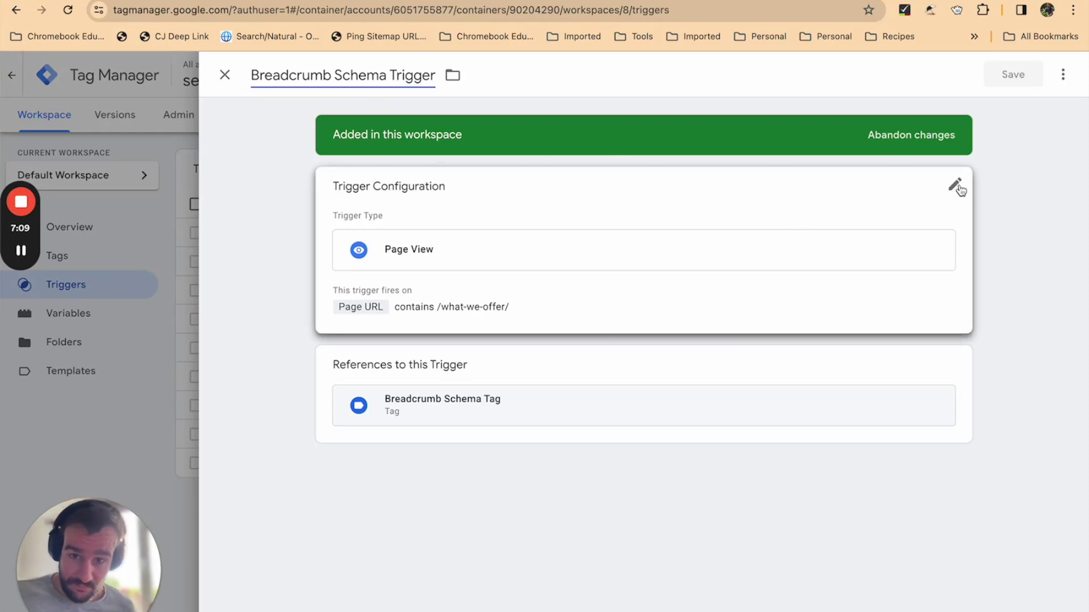
left_click(956, 188)
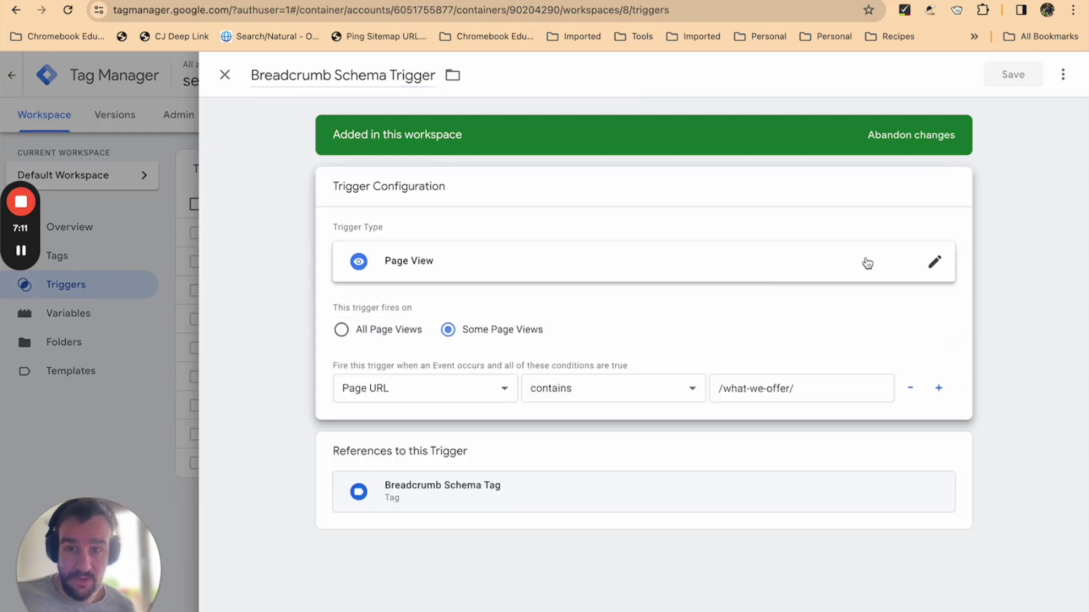
Confirm Page View firing where Page URL contains /what-we-offer/, save the trigger, and close it
left_click(715, 260)
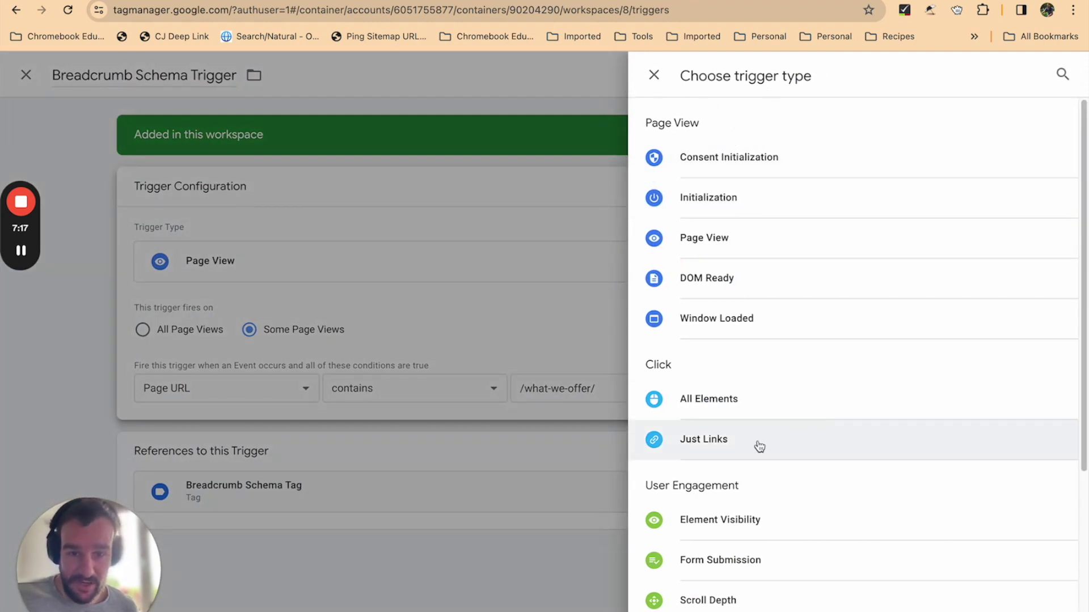
left_click(740, 244)
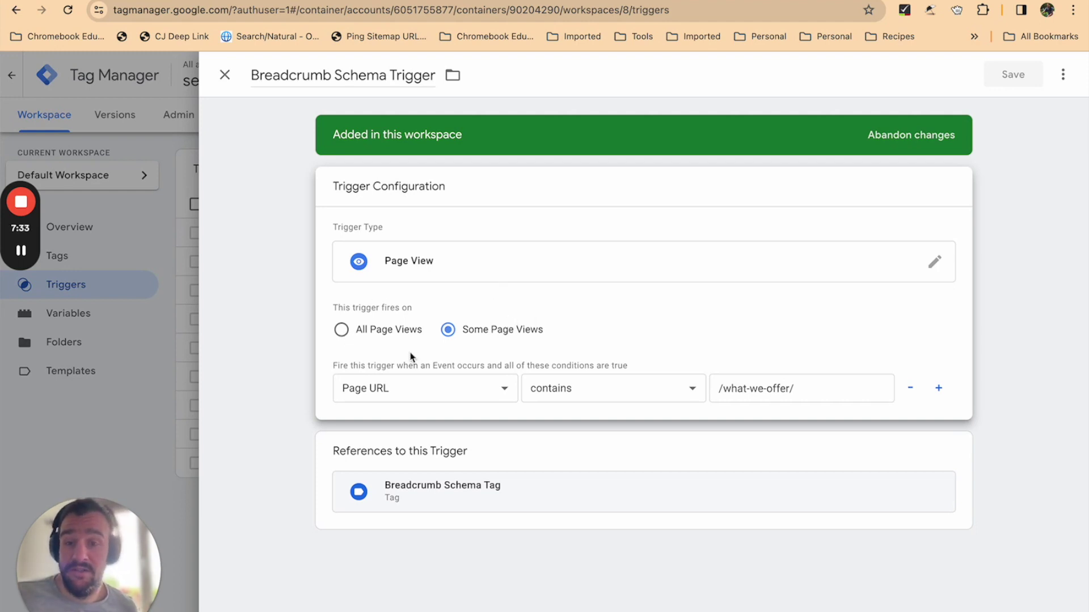
left_click(441, 392)
left_click(424, 390)
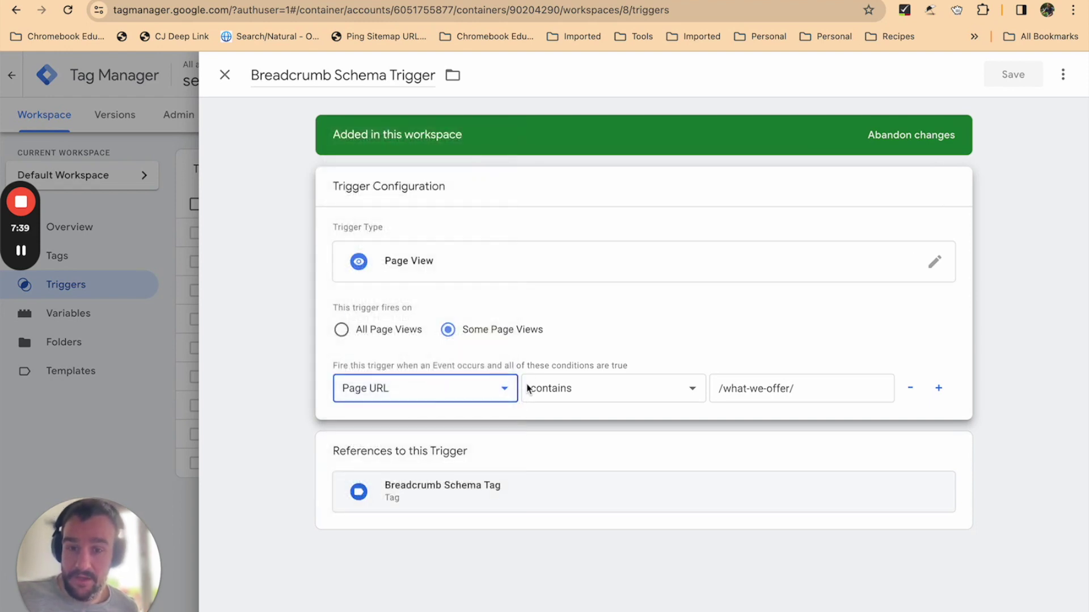
left_click(597, 402)
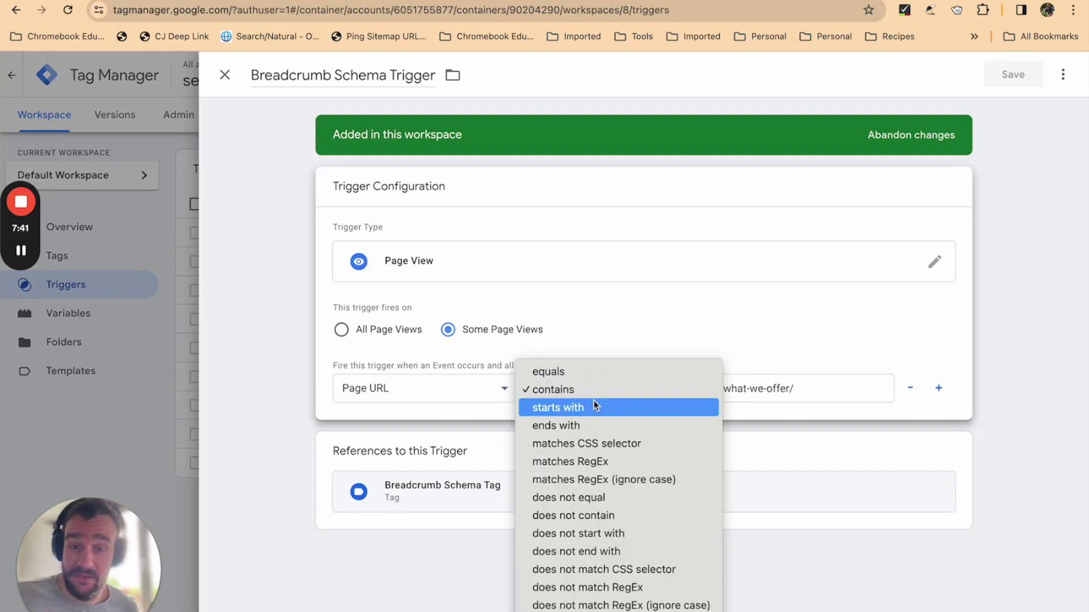
left_click(597, 391)
left_click(817, 396)
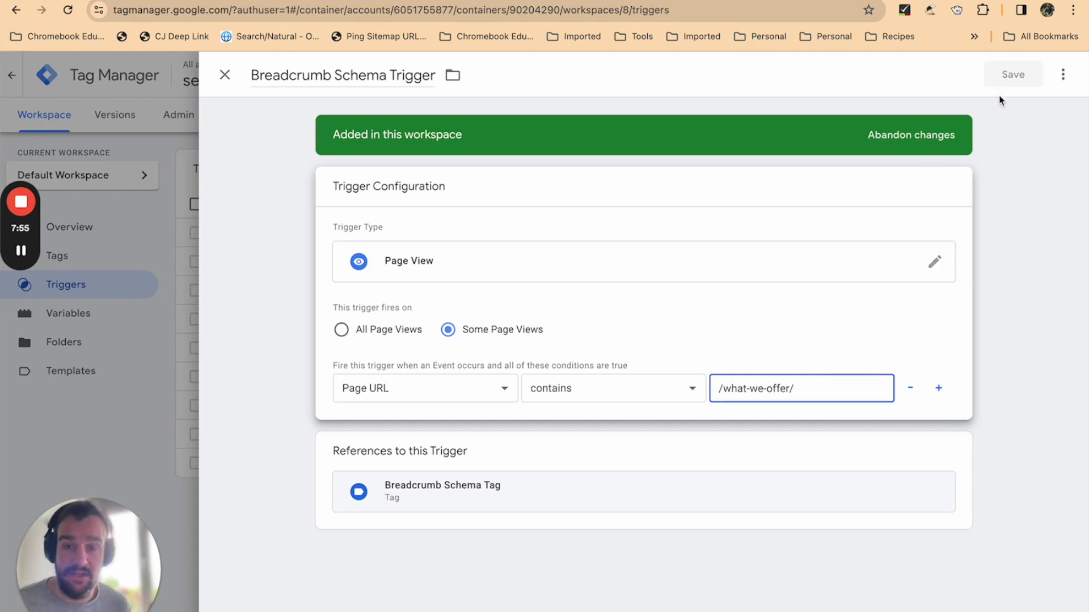
left_click(1011, 74)
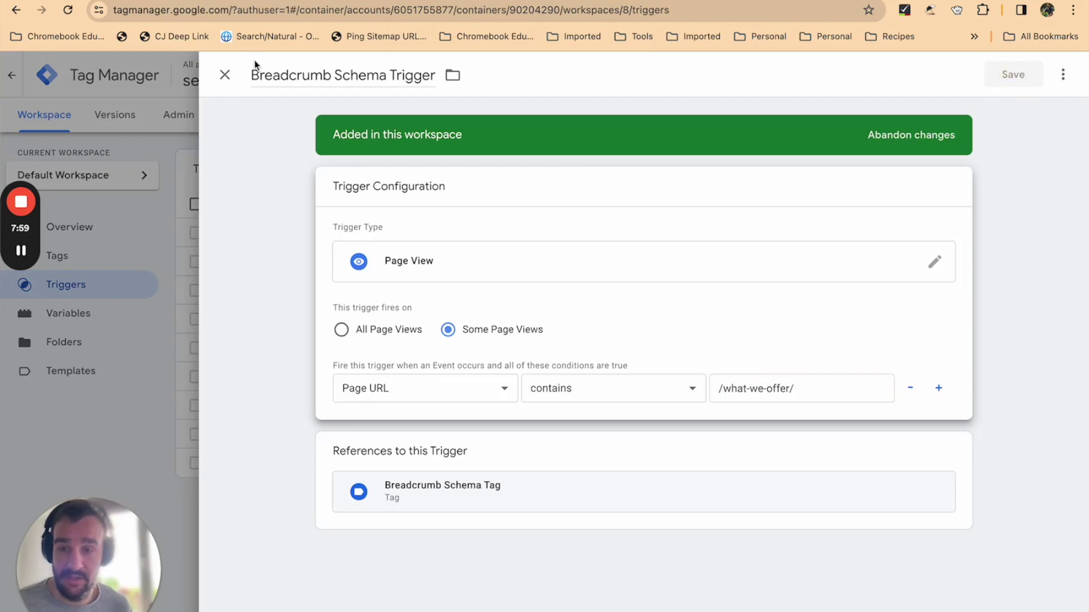
left_click(229, 79)
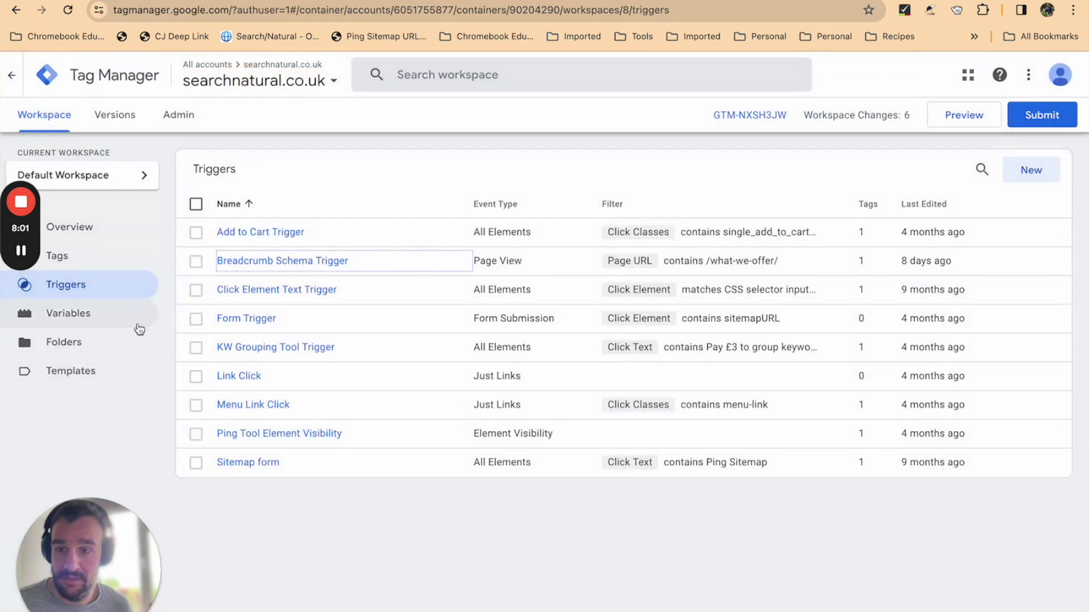
Replace the Breadcrumb Schema Tag's firing trigger with Breadcrumb Schema Trigger and save the tag
left_click(124, 264)
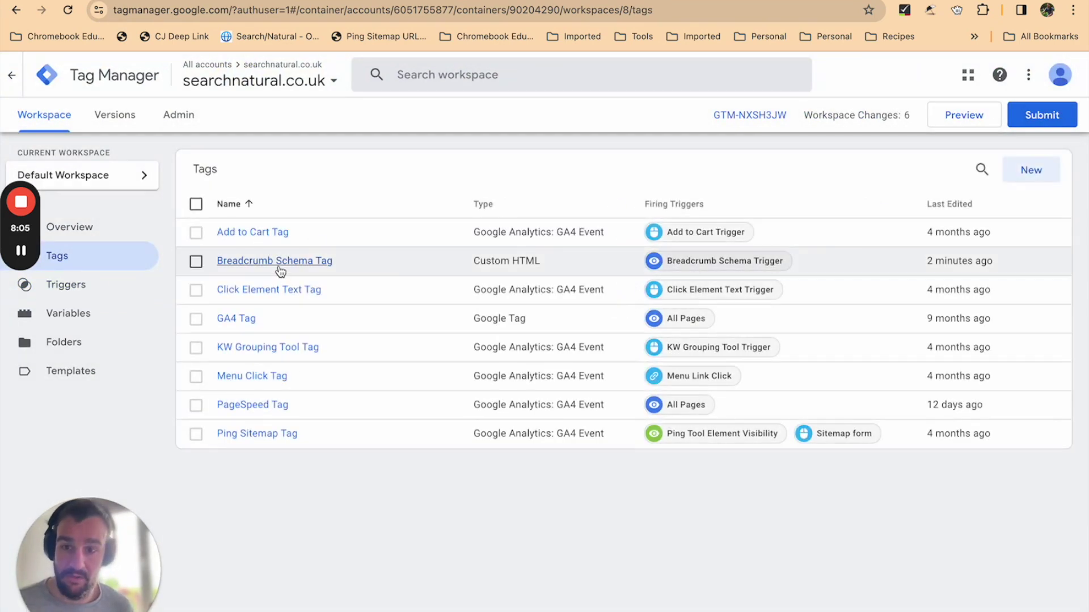
left_click(279, 265)
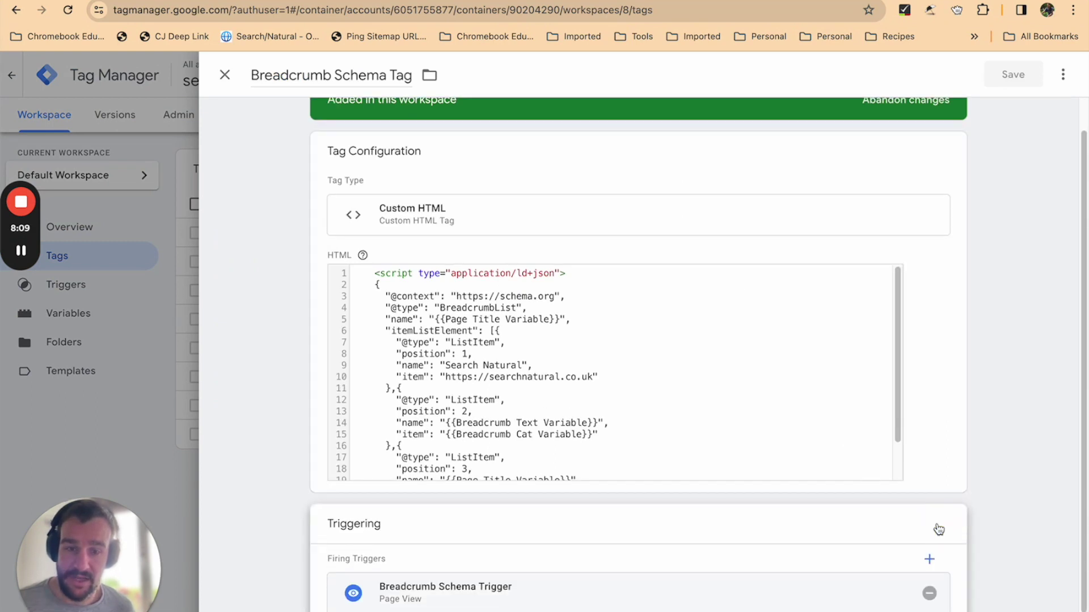
scroll(822, 471, "down", 1)
left_click(927, 558)
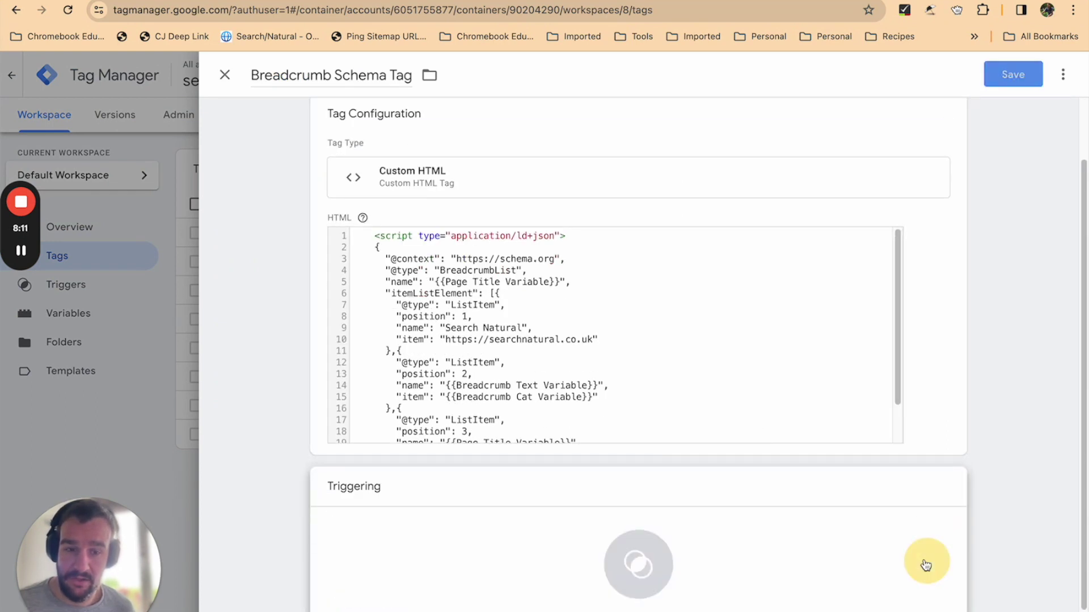
left_click(925, 563)
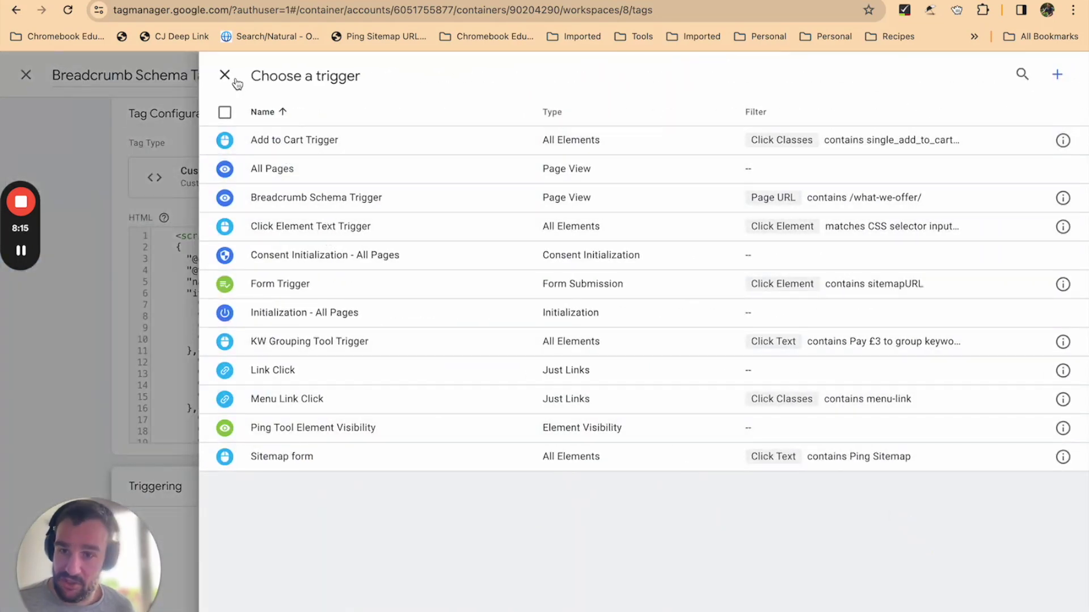
left_click(282, 198)
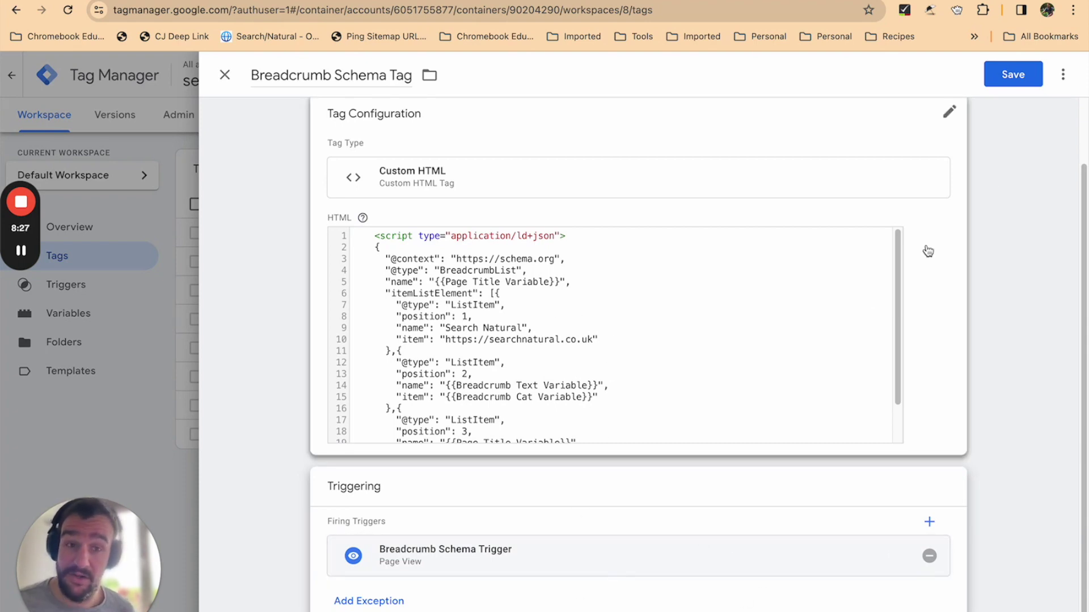
left_click(1013, 75)
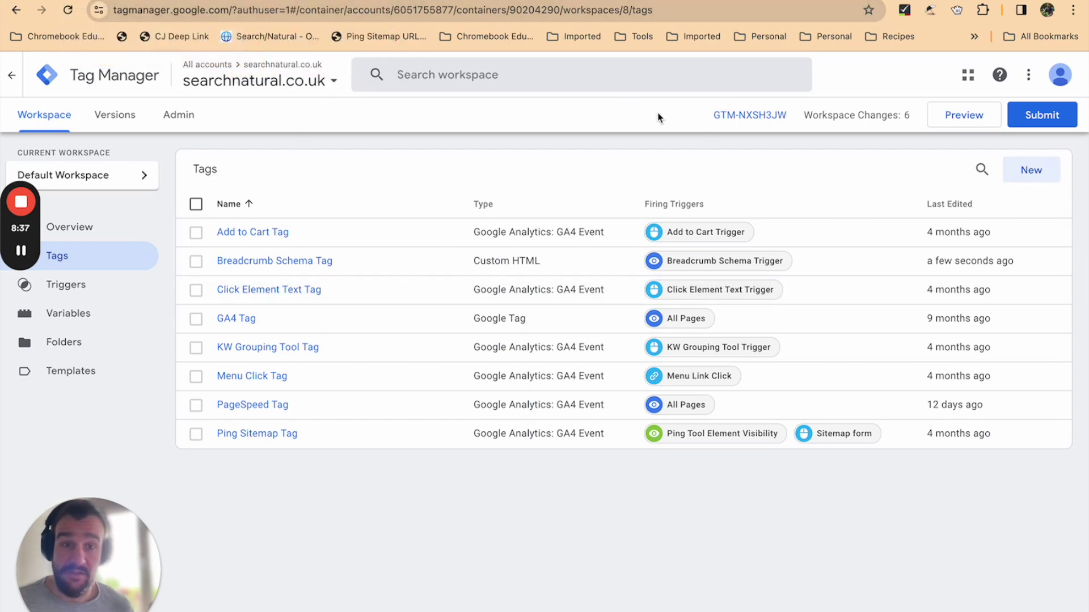
left_click(946, 130)
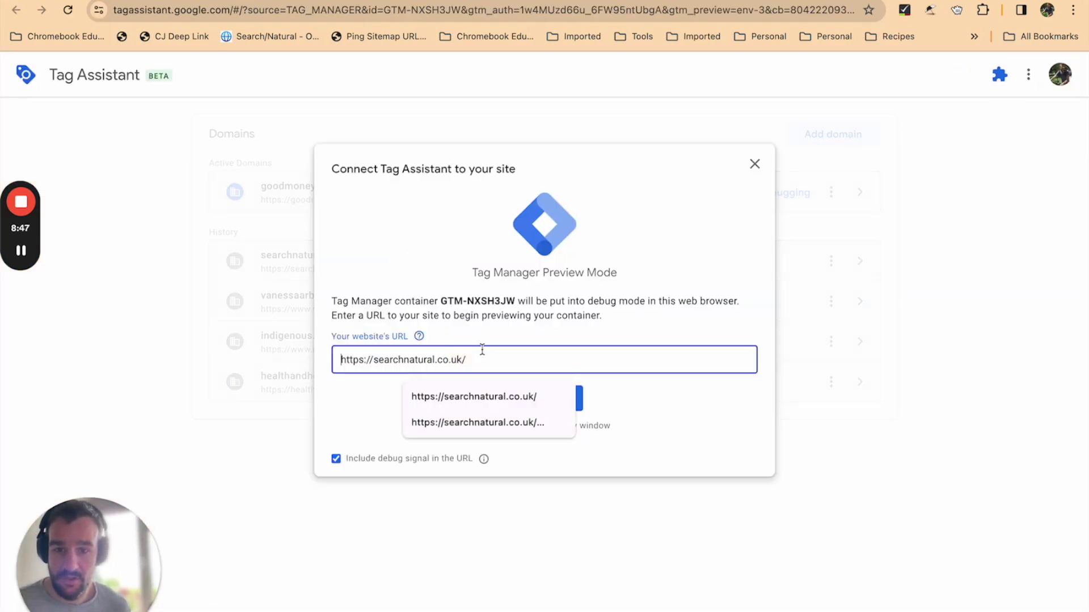
left_click(661, 389)
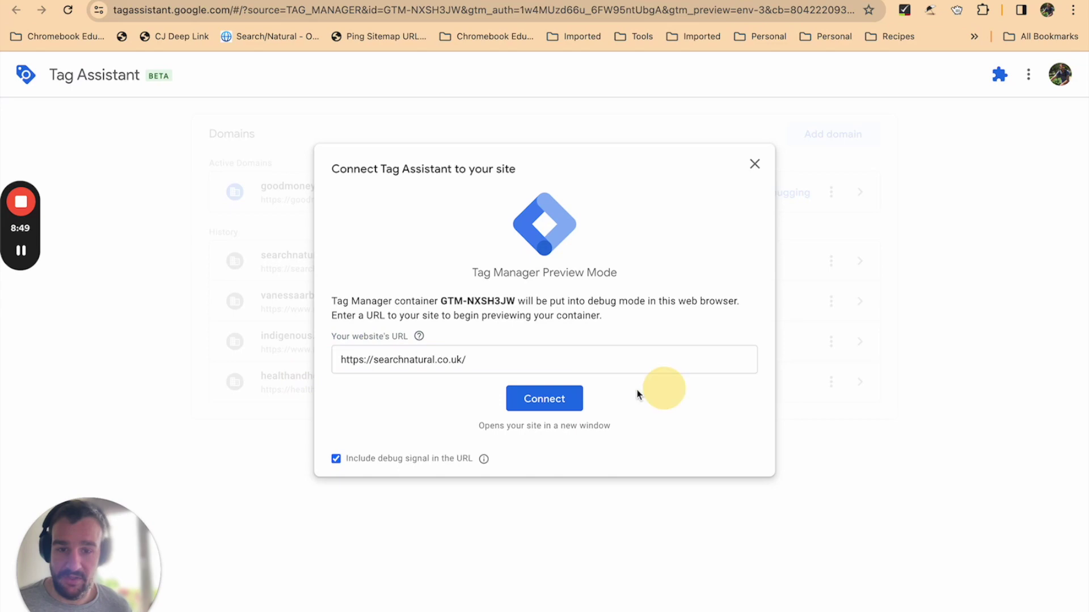
left_click(582, 400)
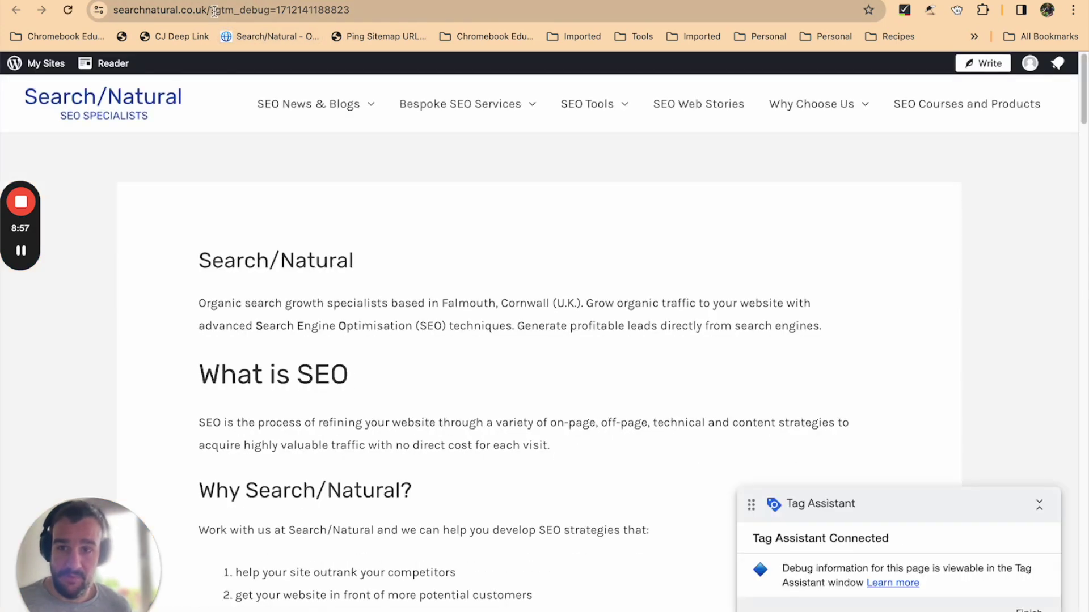
left_click_drag(214, 10, 355, 10)
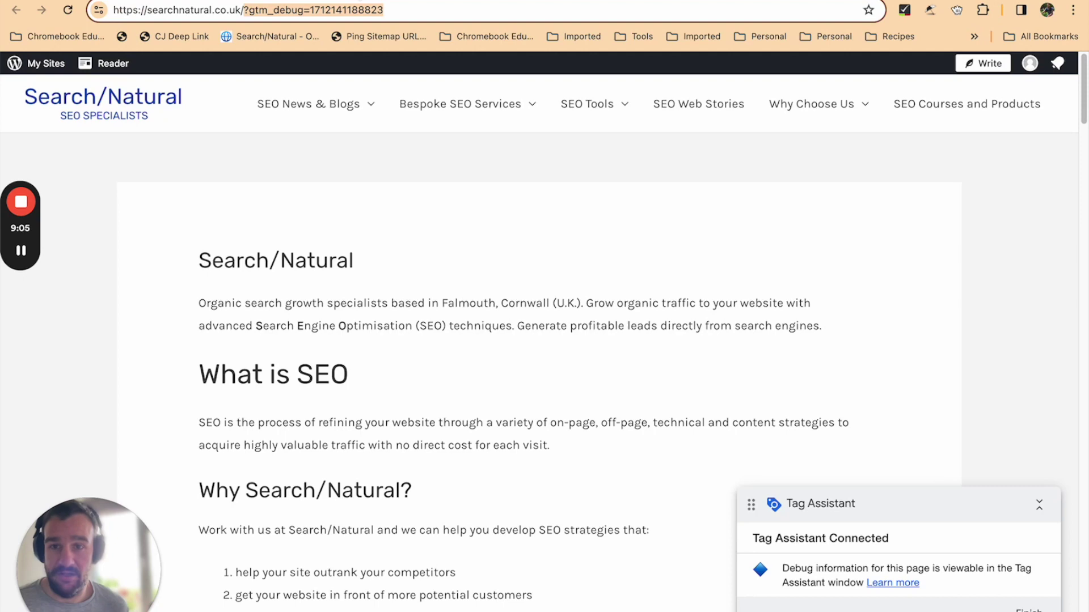
key("super+grave")
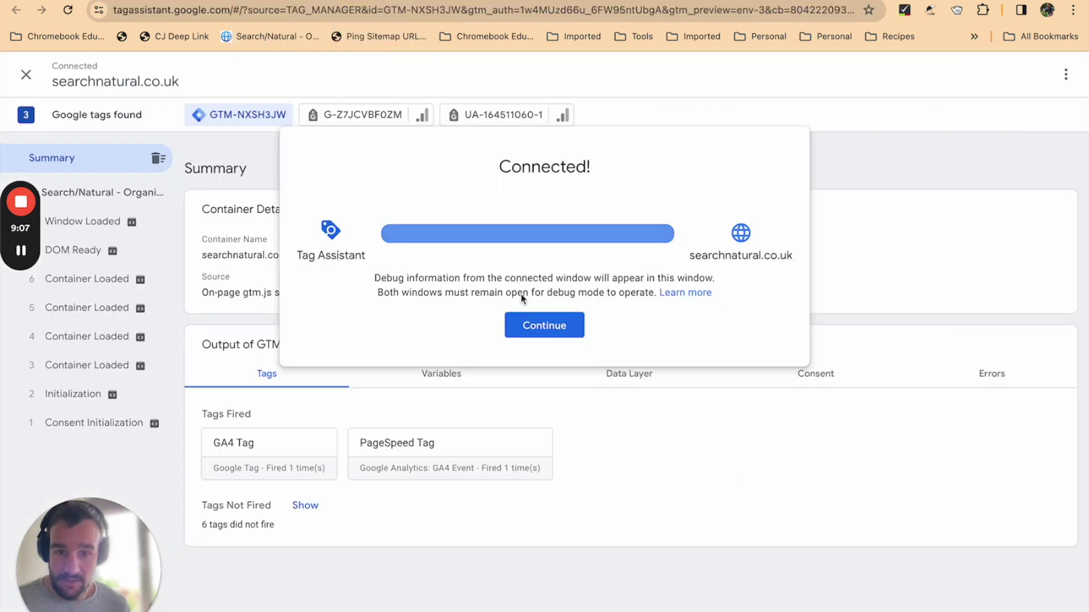
left_click(522, 325)
key("super+grave")
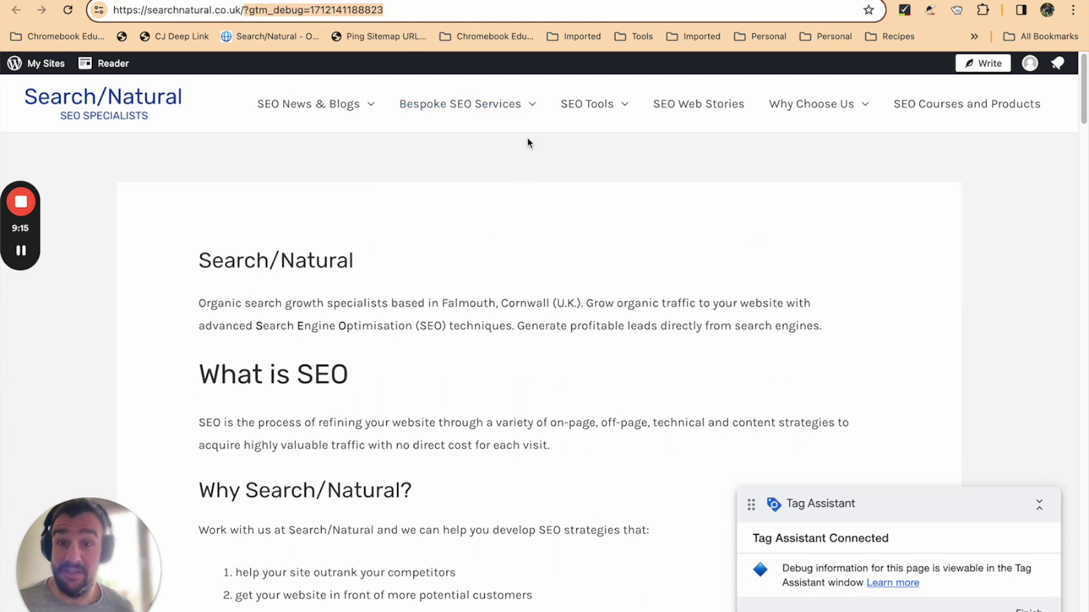
mouse_move(507, 97)
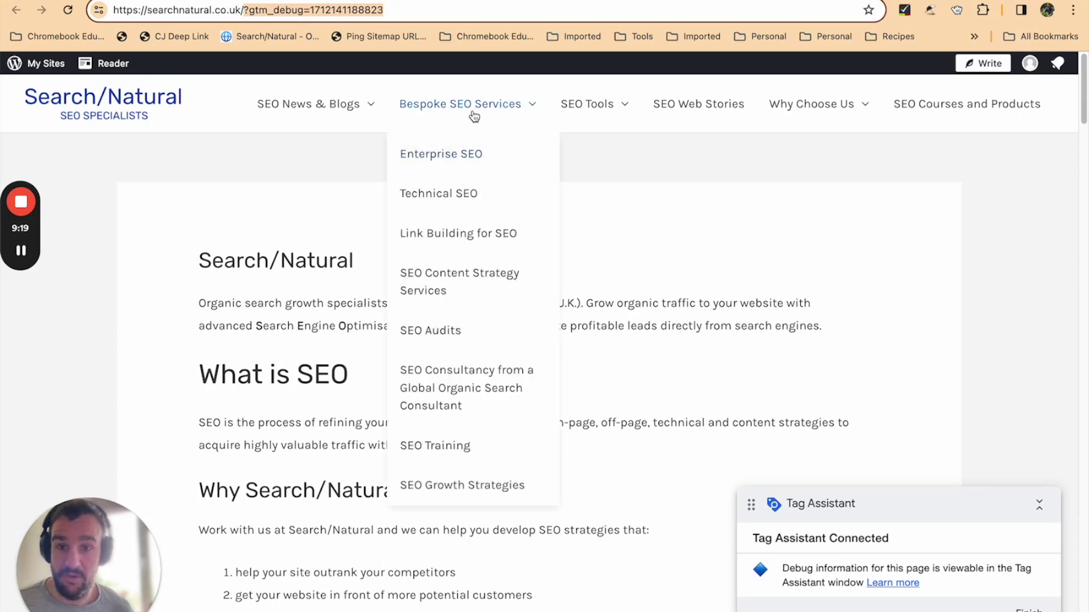
Load the Technical SEO service page and check Tag Assistant's summary of fired tags
left_click(481, 205)
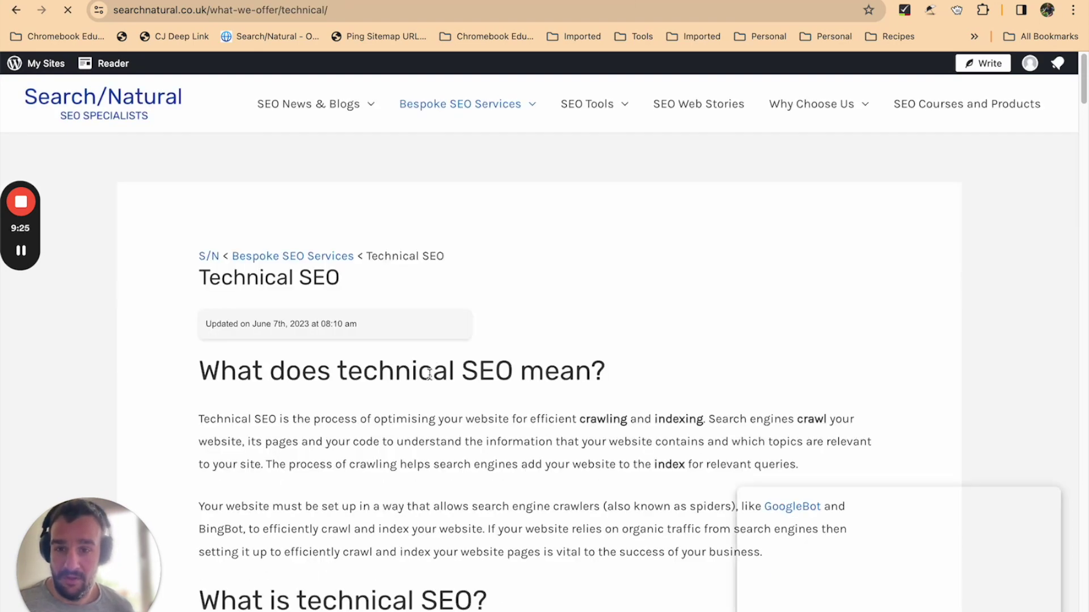
left_click(316, 2)
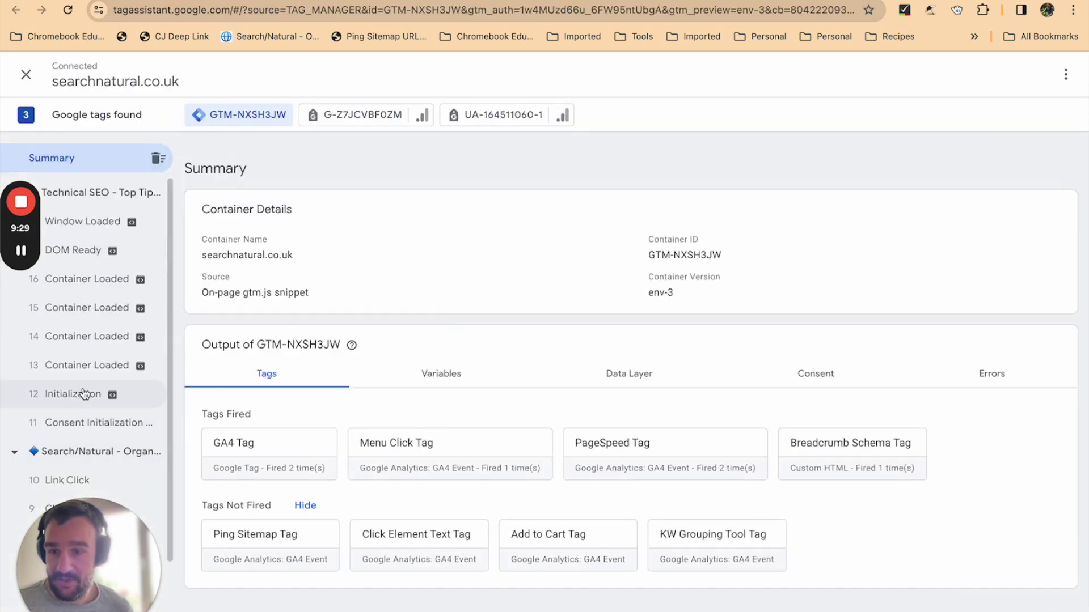
Open the Breadcrumb Schema Tag's details under Container Loaded and show resolved variable values
left_click(93, 371)
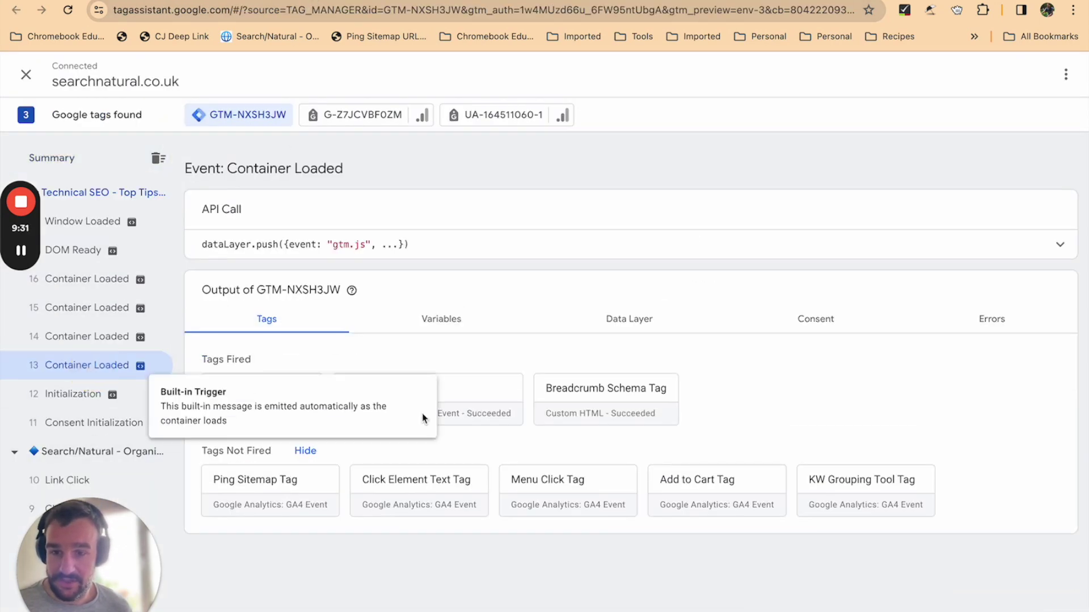
left_click(631, 400)
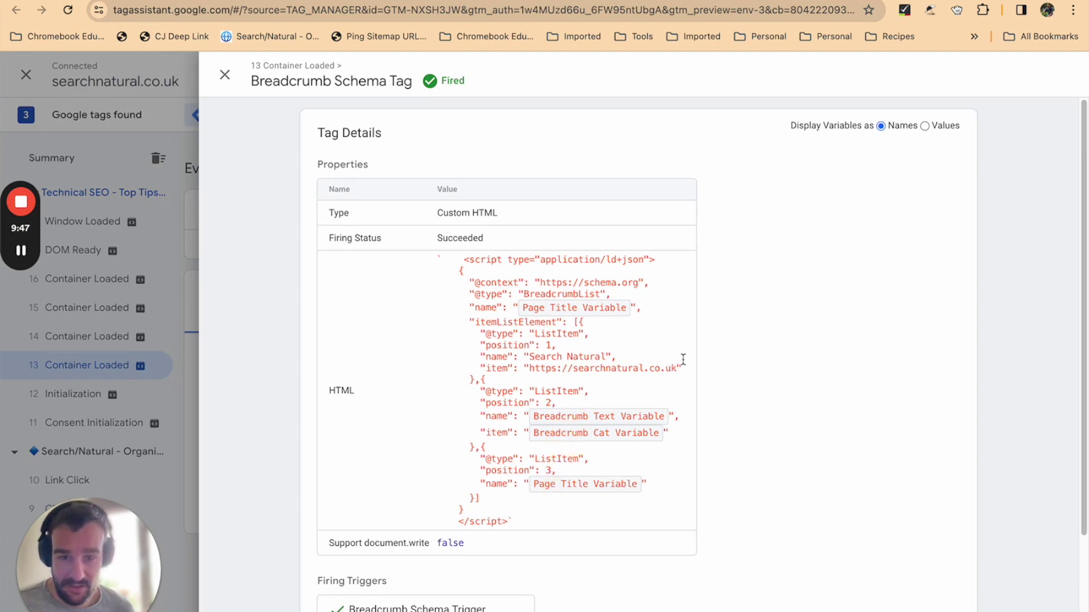
left_click_drag(676, 372, 530, 366)
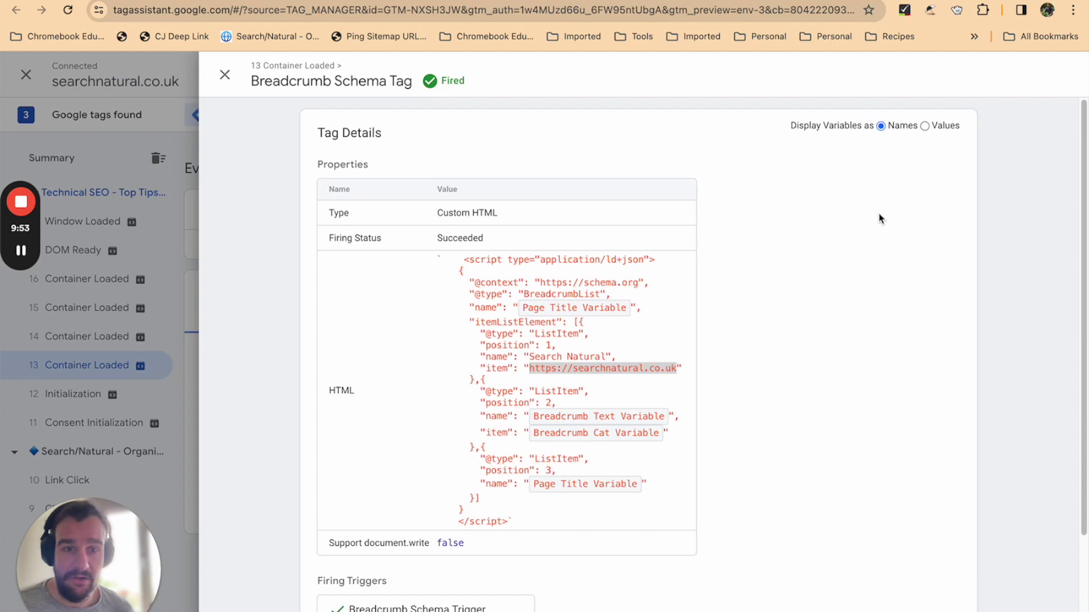
left_click(924, 126)
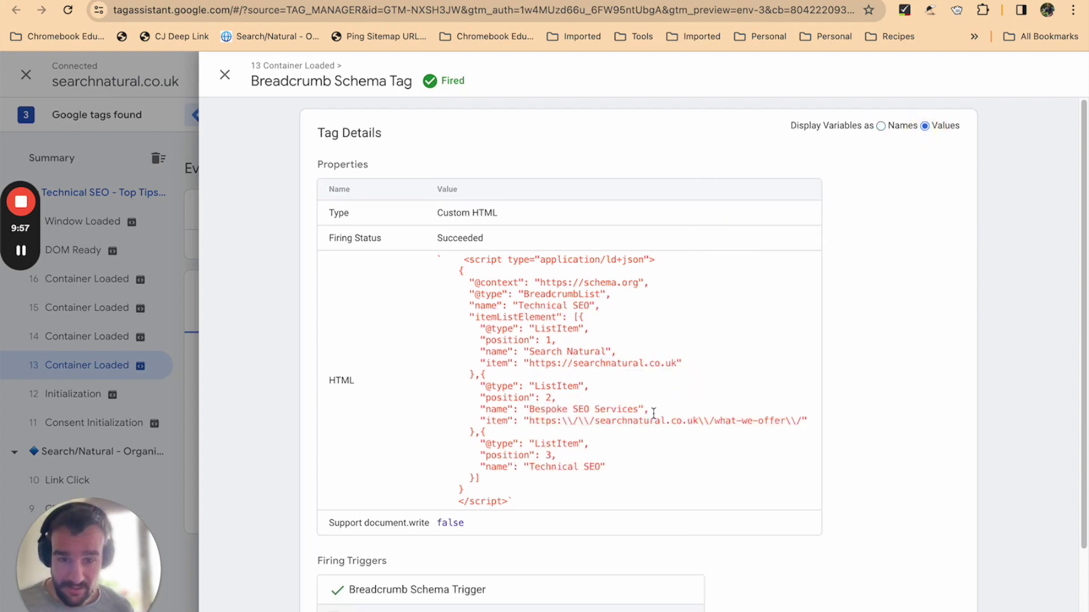
Verify the breadcrumb values: Search Natural, Bespoke SEO Services at /what-we-offer/, and Technical SEO
left_click_drag(523, 410, 637, 405)
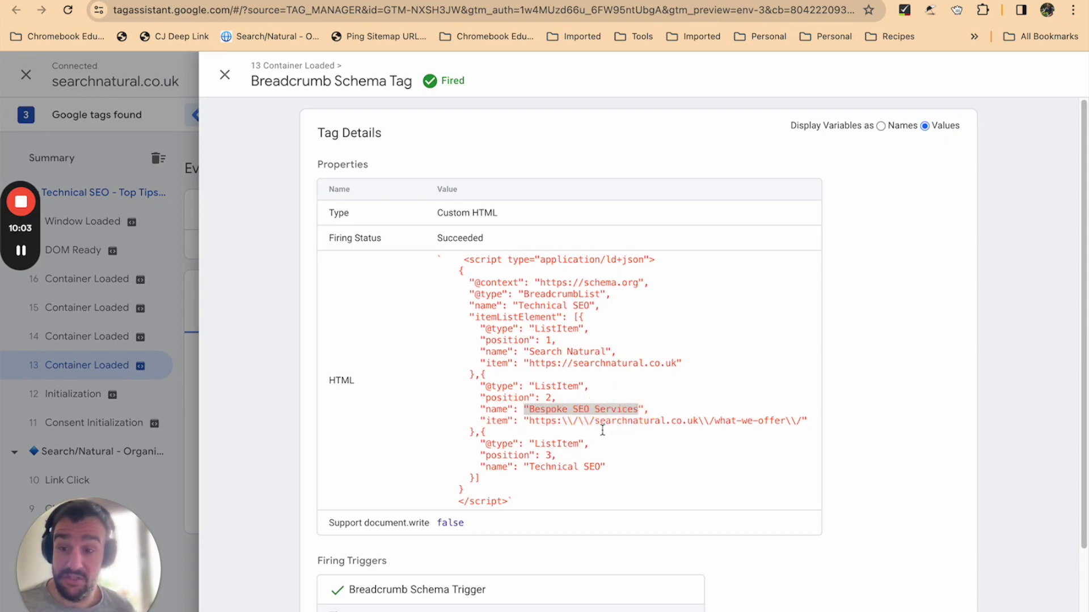
left_click_drag(605, 474, 484, 455)
left_click(538, 464)
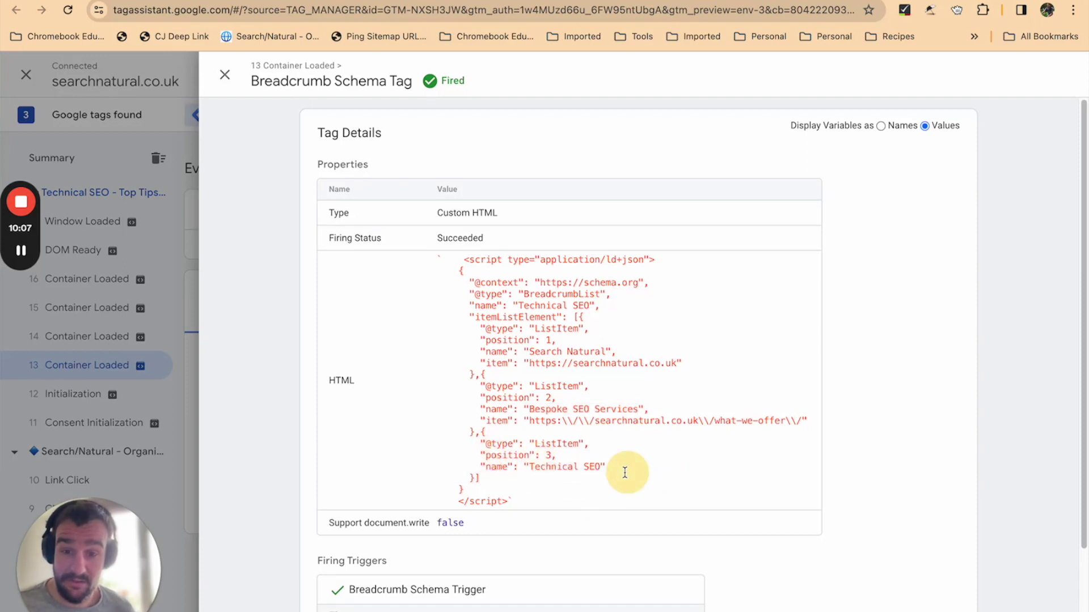
left_click_drag(624, 472, 486, 449)
left_click(486, 449)
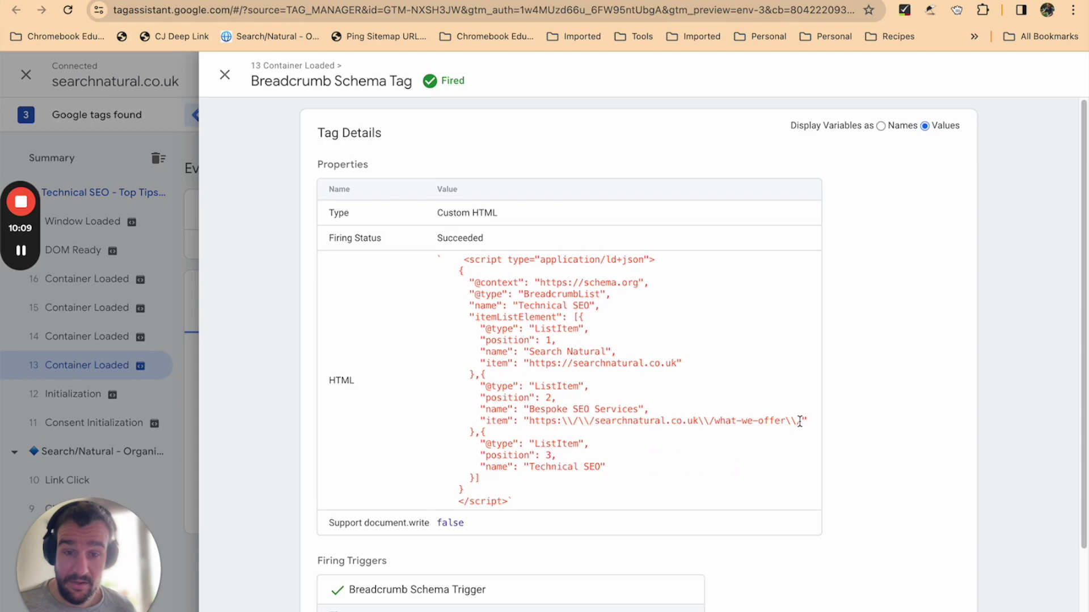
left_click_drag(802, 421, 477, 405)
left_click_drag(701, 367, 431, 334)
left_click(576, 315)
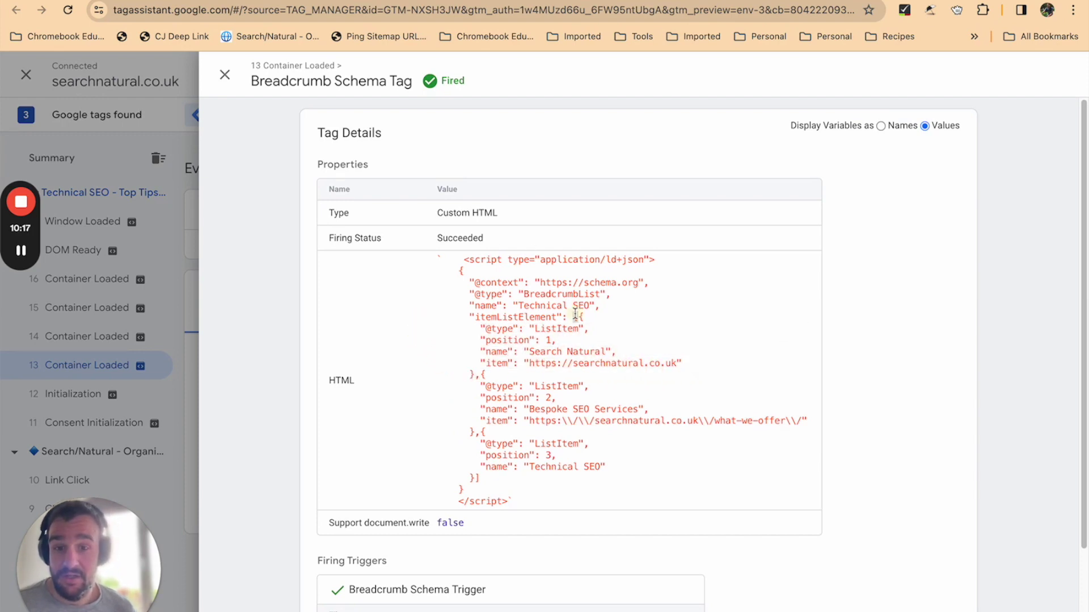
left_click_drag(602, 305, 530, 288)
left_click(530, 288)
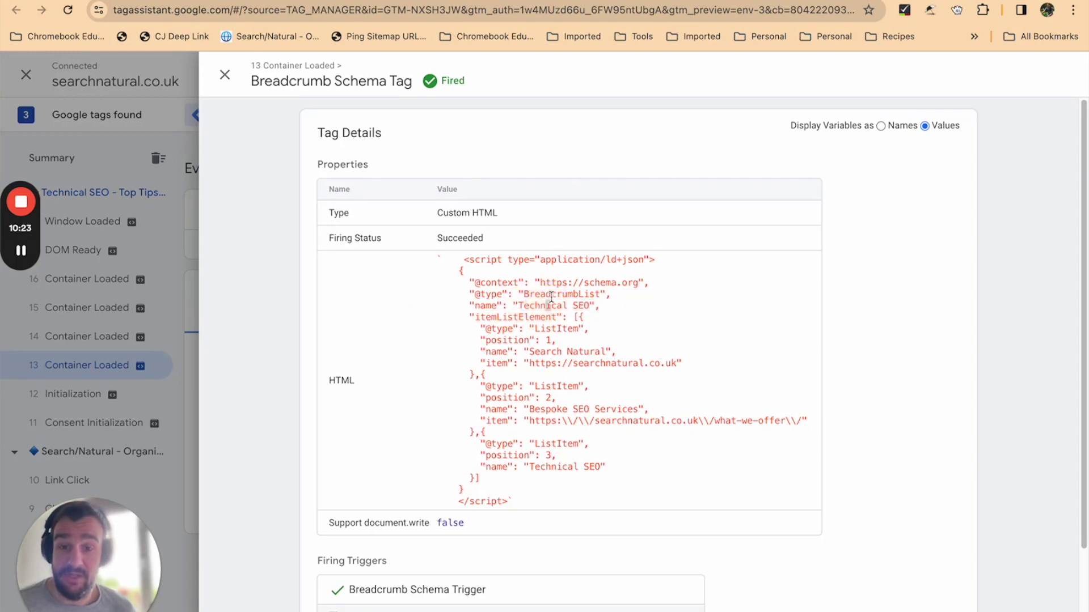
Close the Breadcrumb Schema Tag details to return to Container Loaded's fired tags
scroll(606, 488, "down", 2)
scroll(635, 545, "up", 2)
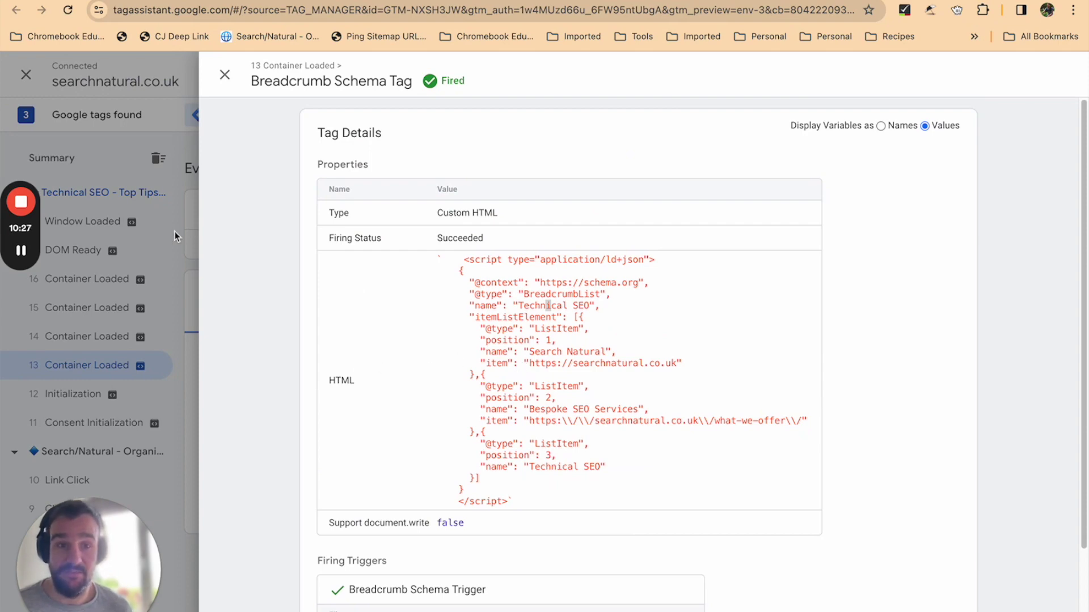
left_click(225, 74)
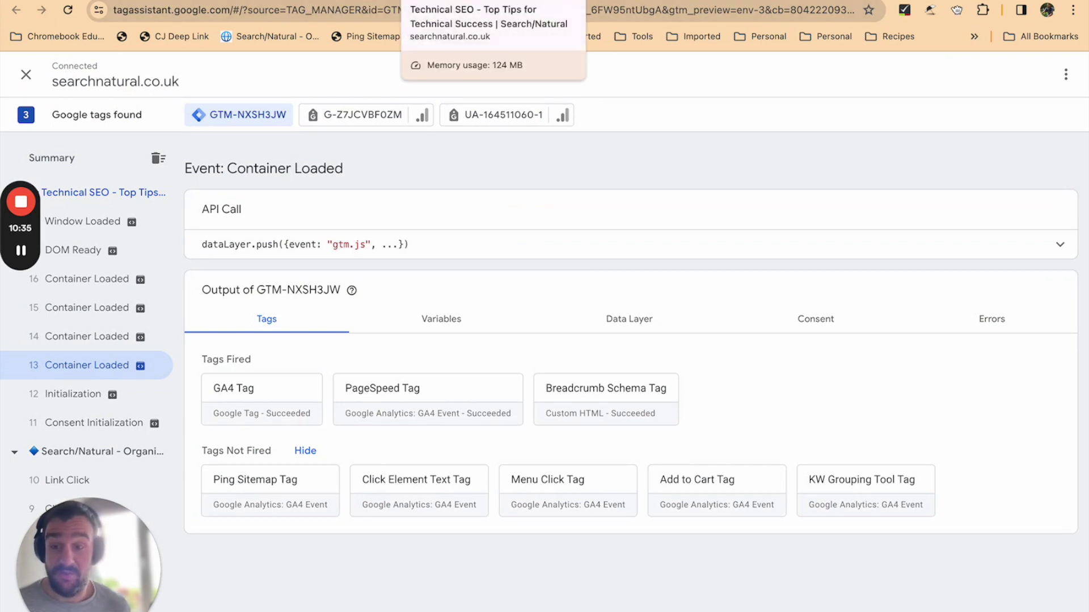
Load the Link Building for SEO page and inspect its Container Loaded event in Tag Assistant
left_click(494, 1)
mouse_move(470, 104)
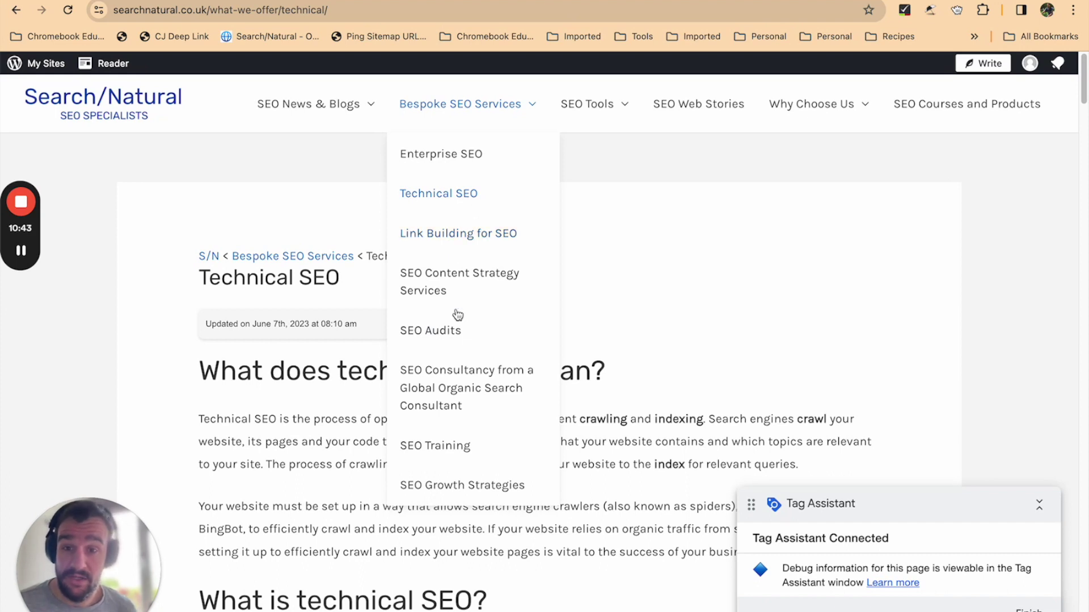
left_click(485, 238)
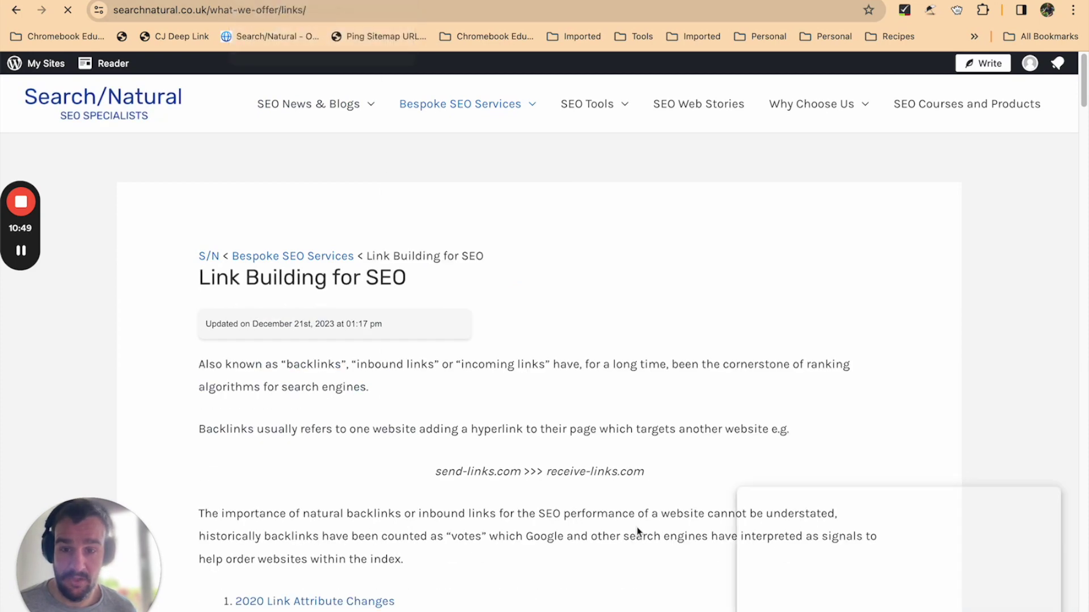
key("super+Tab")
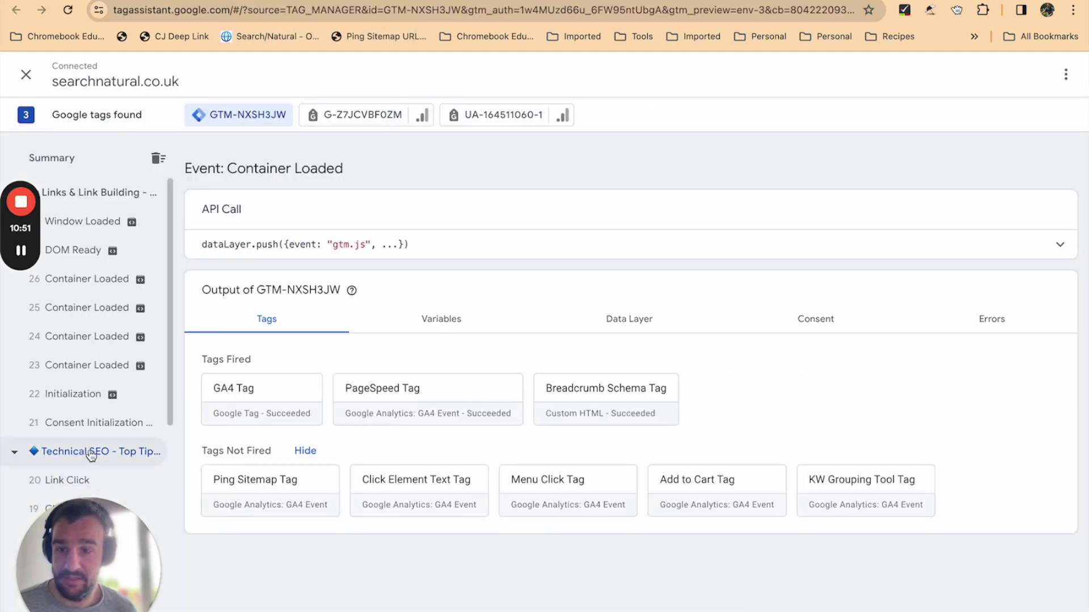
left_click(108, 370)
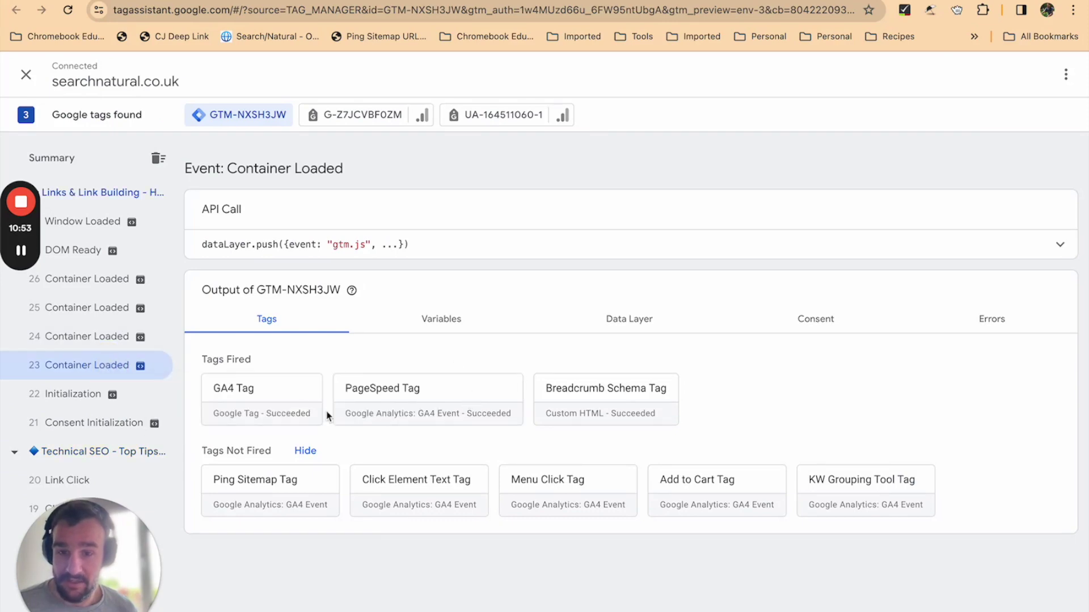
left_click(569, 389)
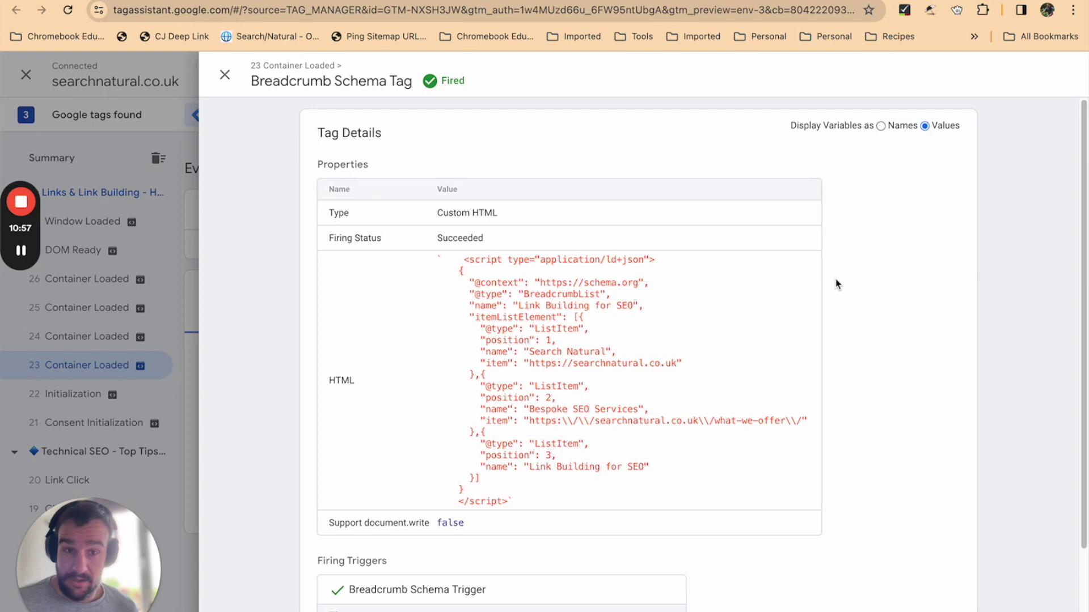
left_click(901, 129)
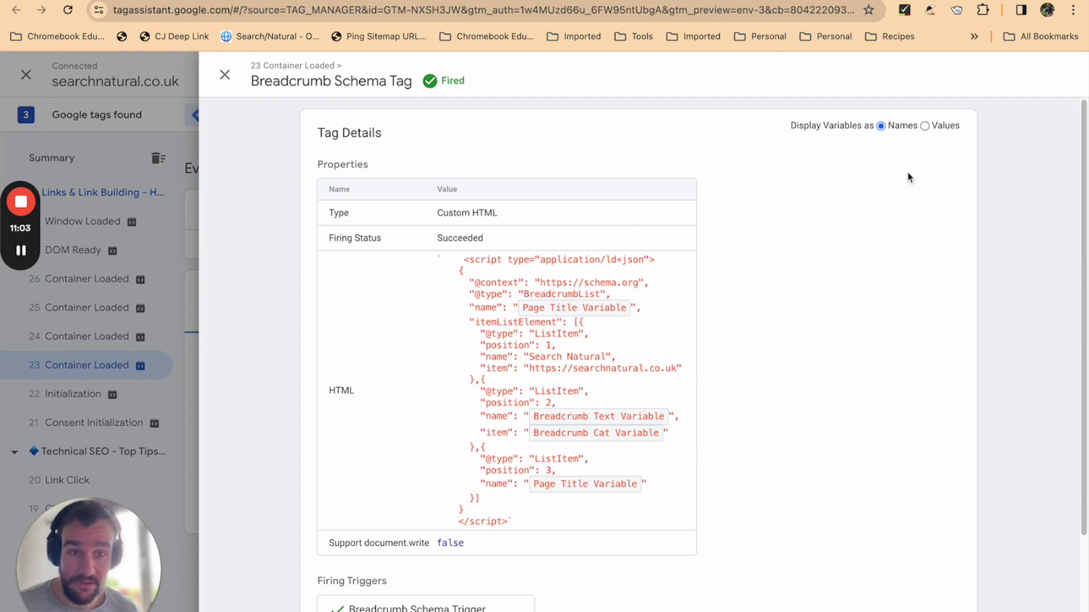
left_click(925, 127)
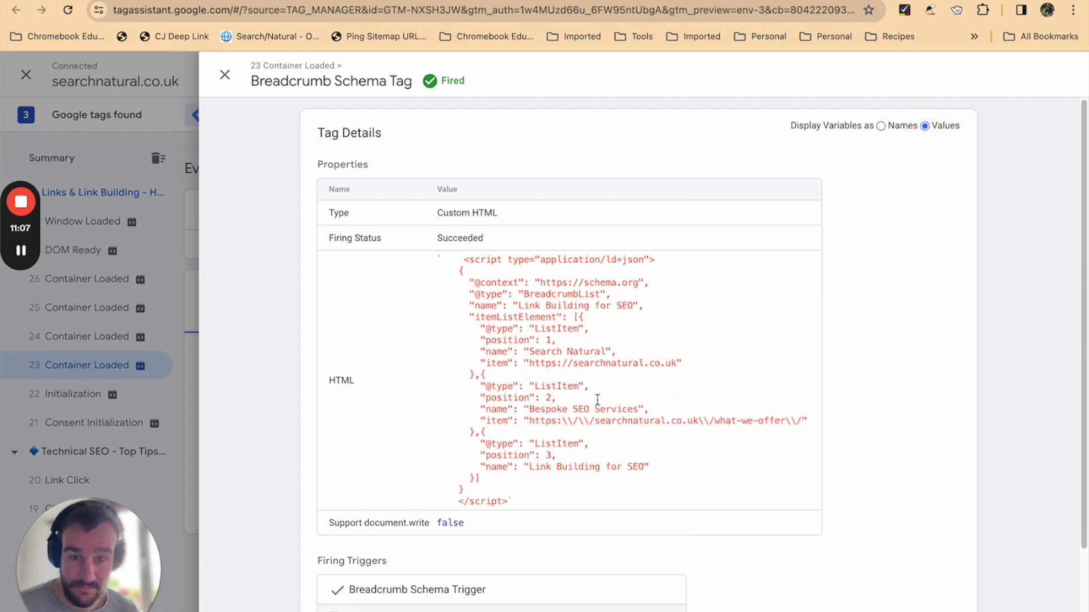
left_click_drag(801, 422, 532, 413)
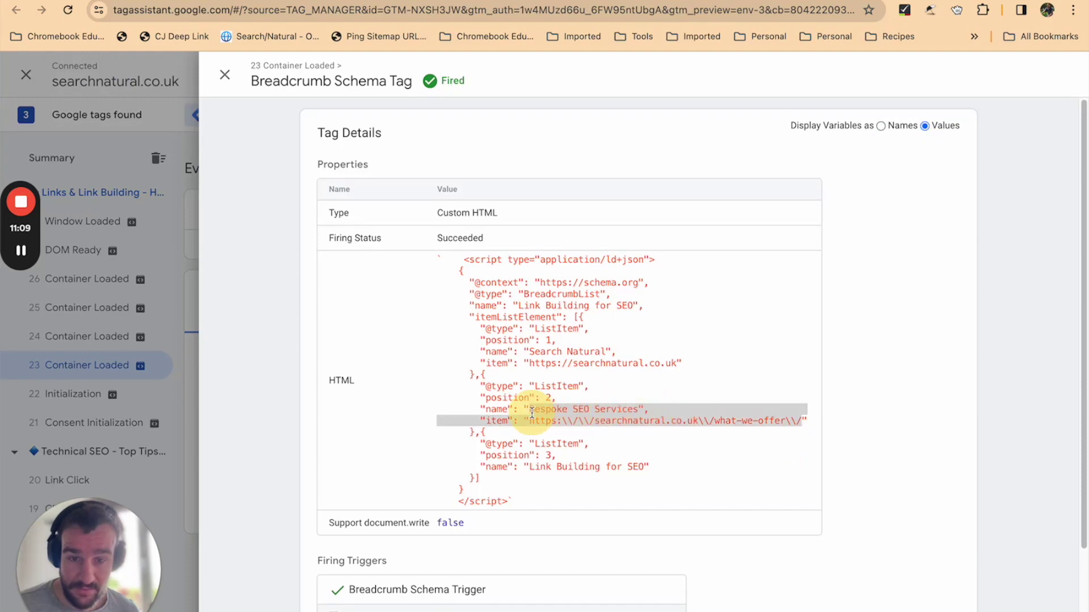
left_click(563, 435)
left_click_drag(653, 473, 452, 452)
left_click_drag(555, 341, 556, 350)
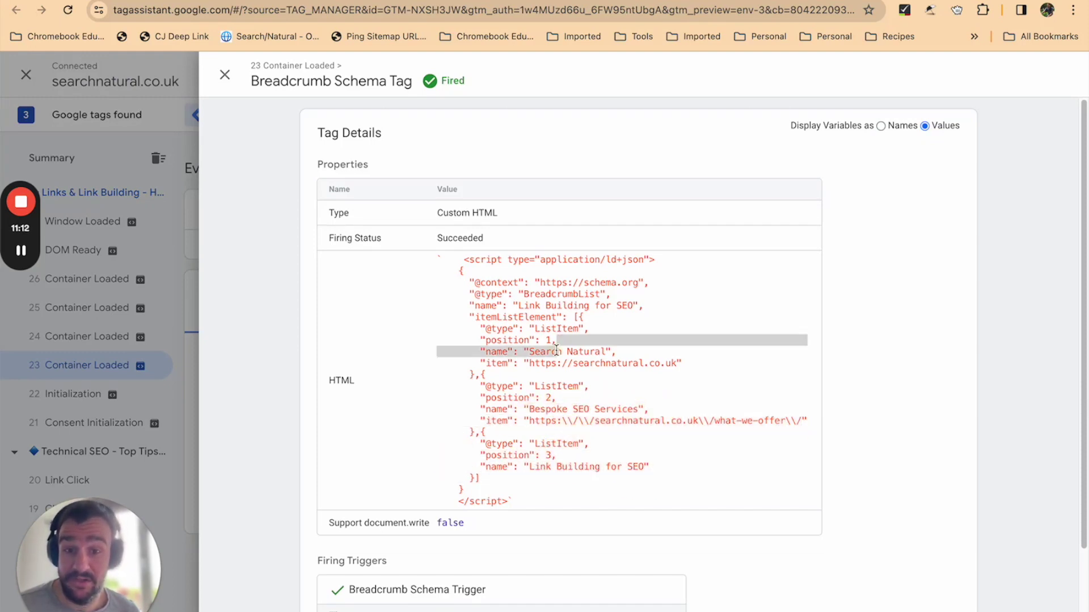
left_click(697, 300)
left_click_drag(655, 313, 442, 303)
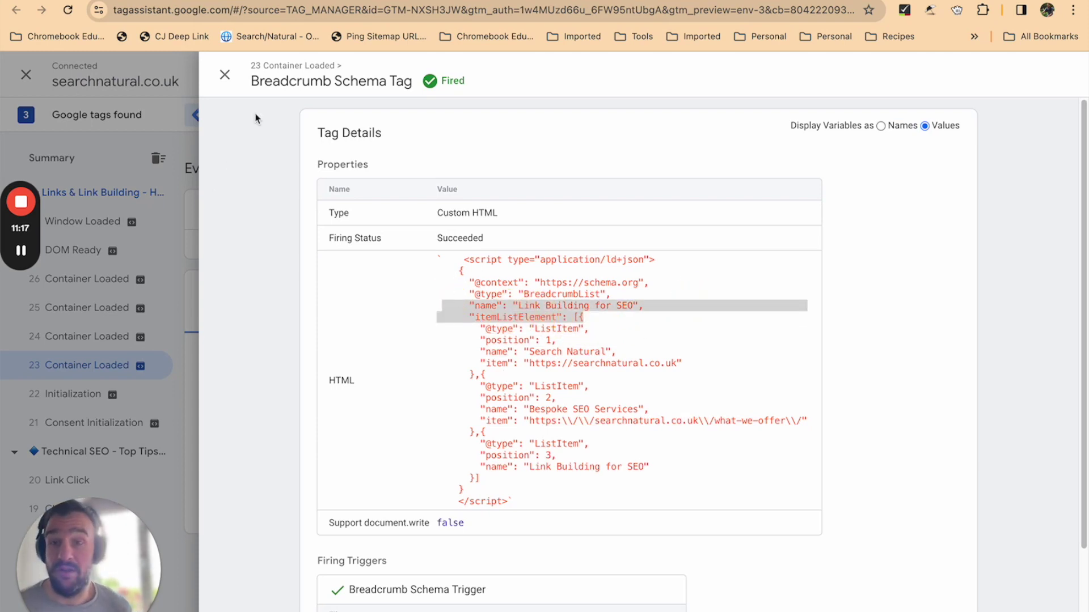
left_click(221, 74)
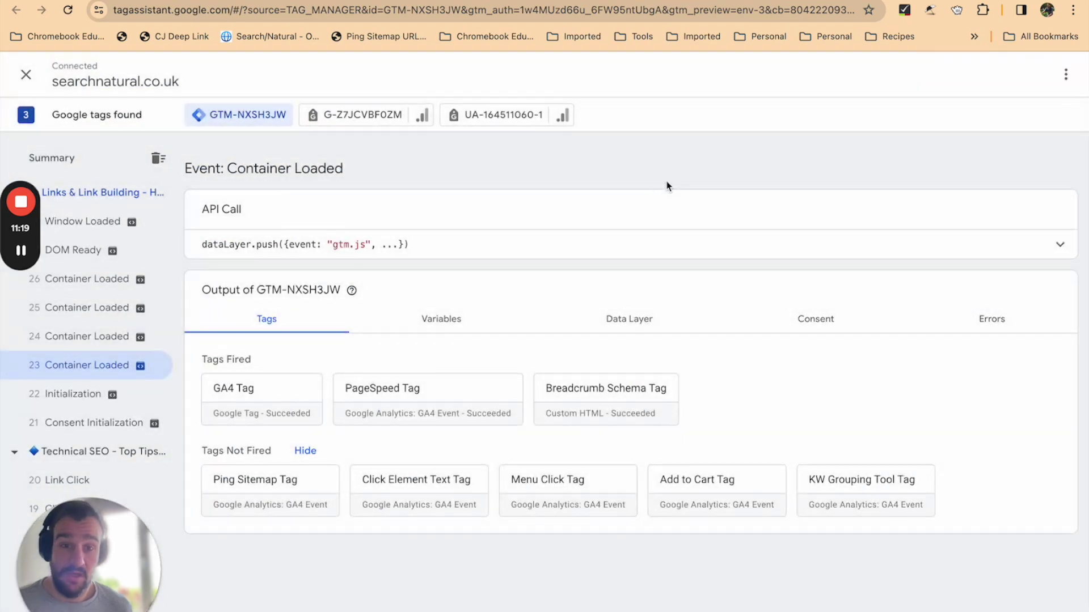
End the preview session and return to the Tag Manager workspace to submit its changes
left_click(483, 1)
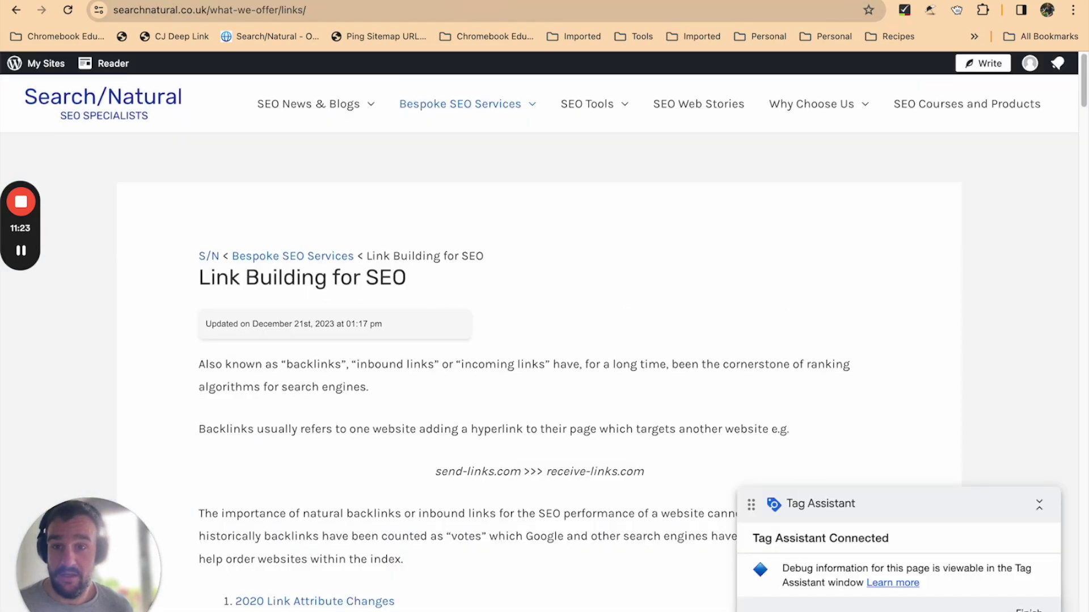
left_click(539, 3)
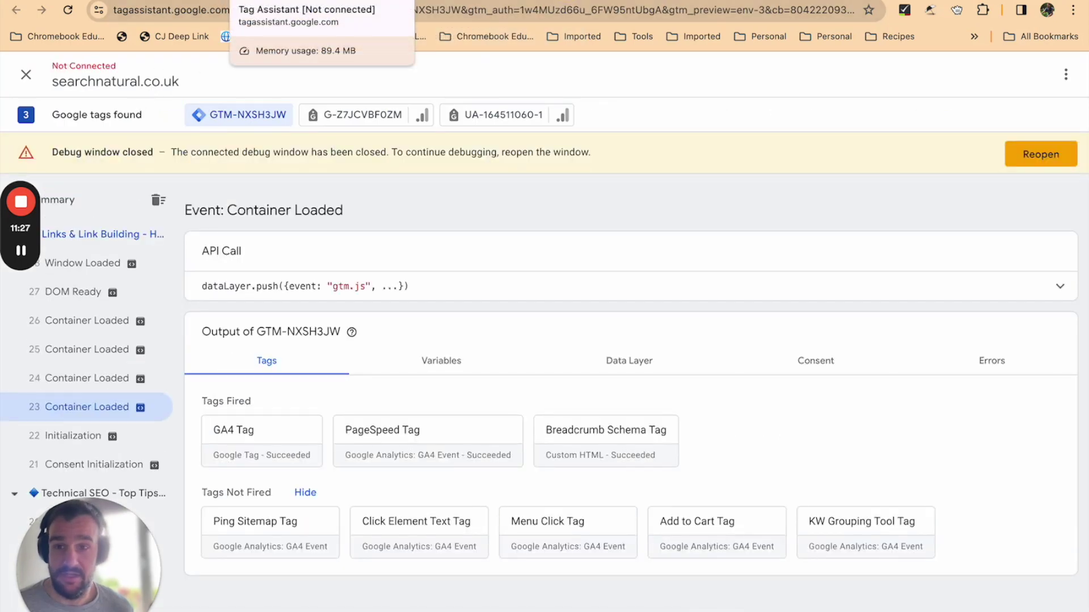
key("ctrl+Tab")
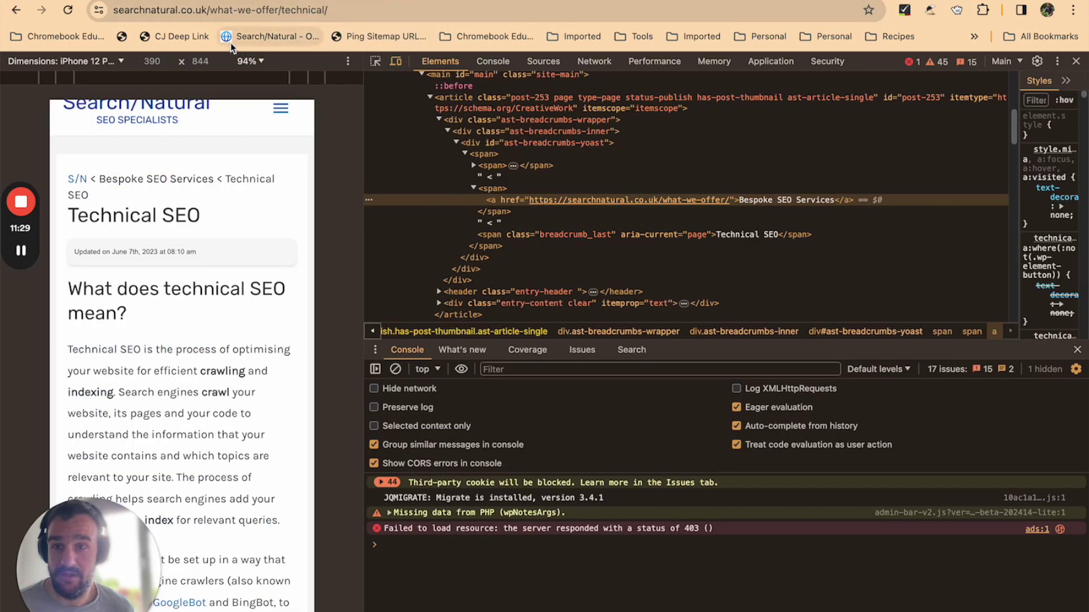
key("ctrl+Tab")
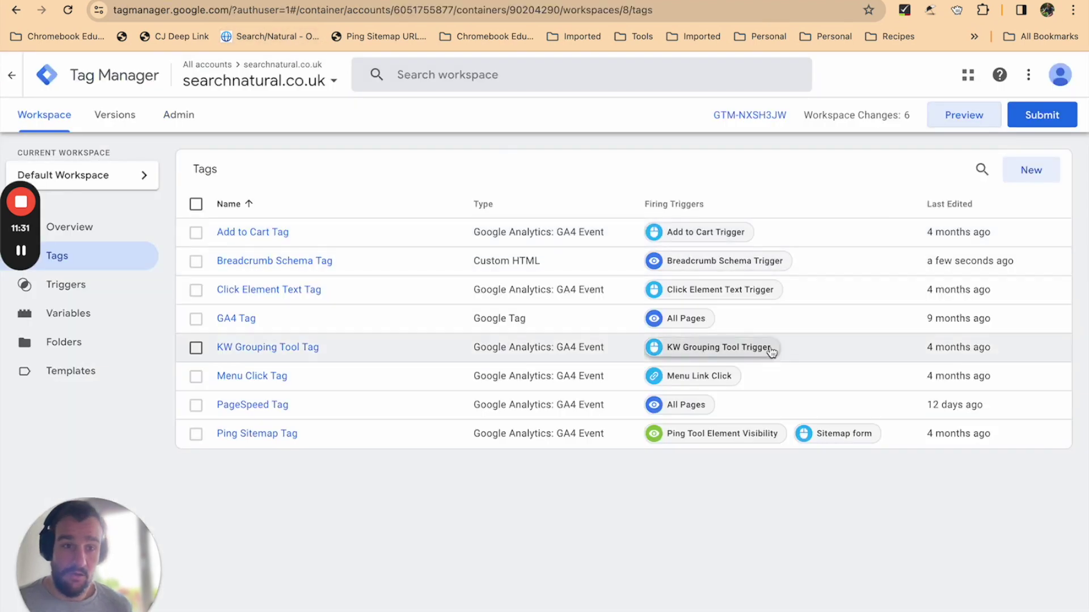
left_click(1021, 125)
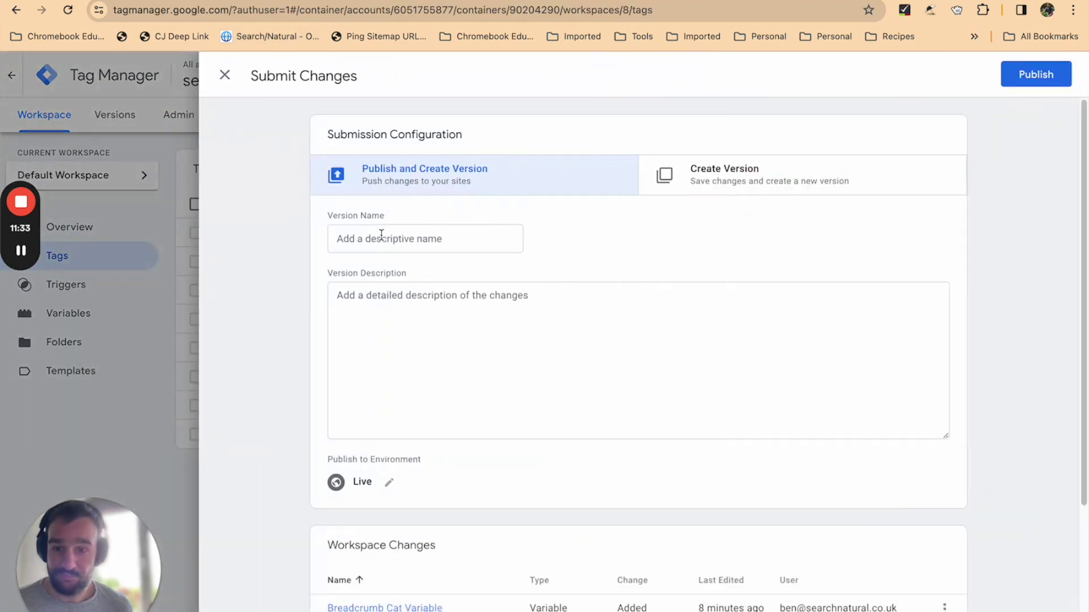
Place the cursor in the Version Name and Version Description fields, leaving both blank
left_click(377, 243)
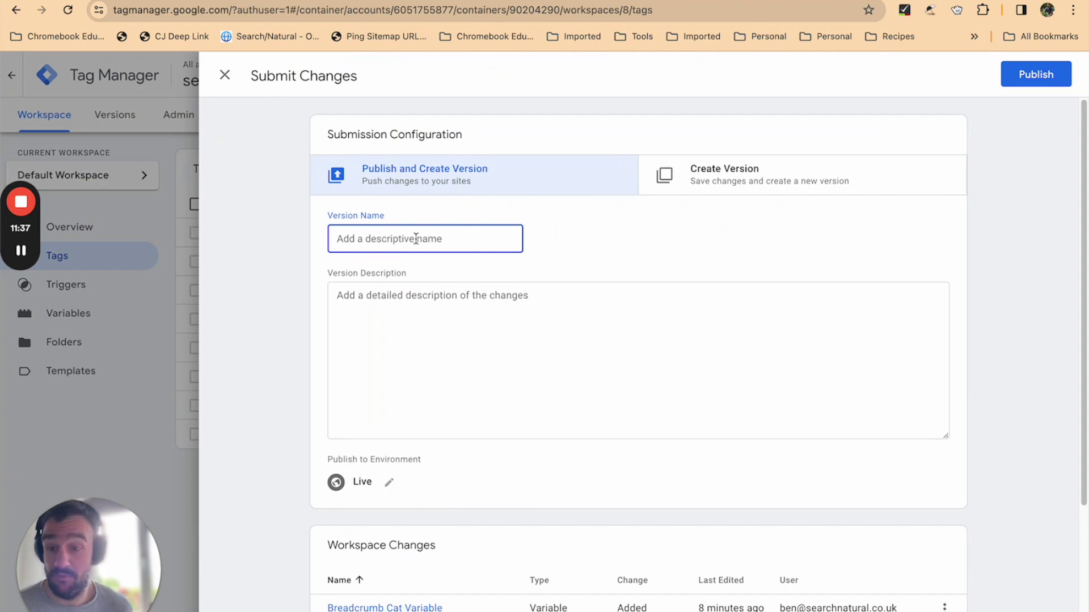
left_click(531, 327)
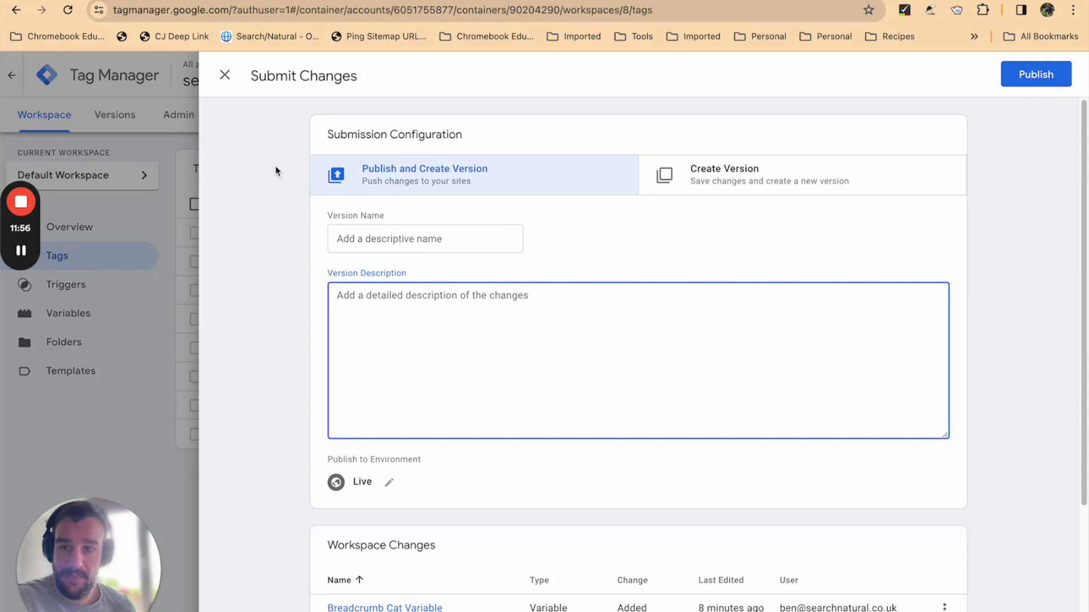
Close the Submit Changes panel without publishing the version
left_click(225, 75)
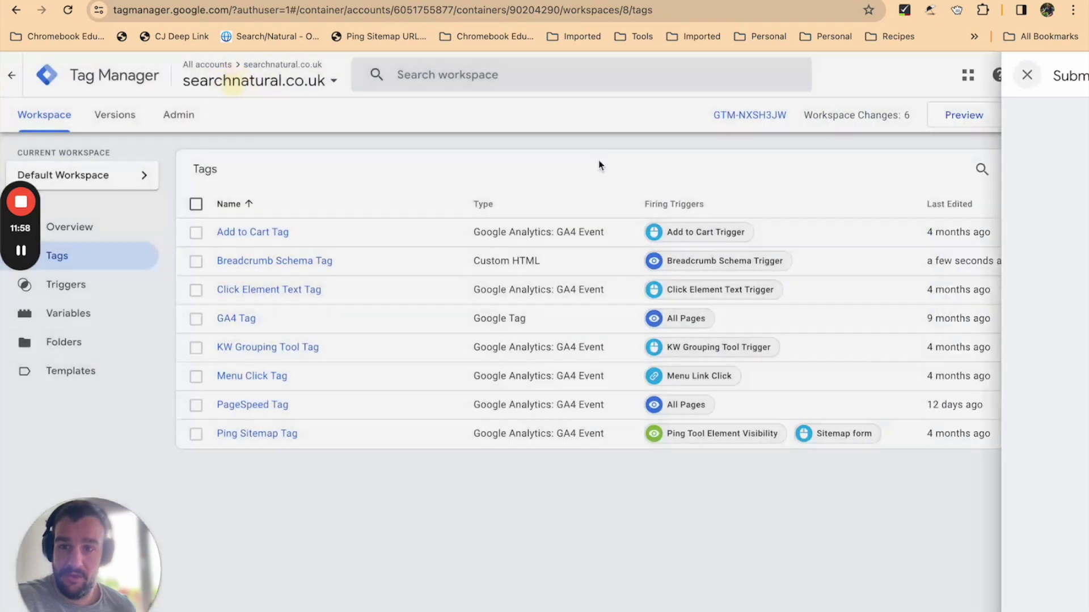